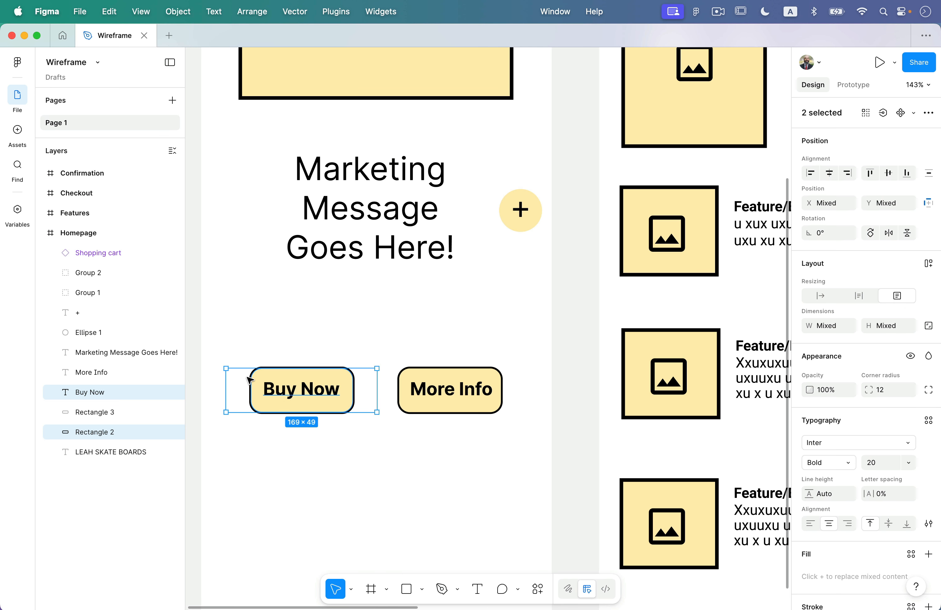
# Clear the selection and show the Wireframe file's Prototype settings, with iPhone 16 as preview device.
pyautogui.click(313, 472)
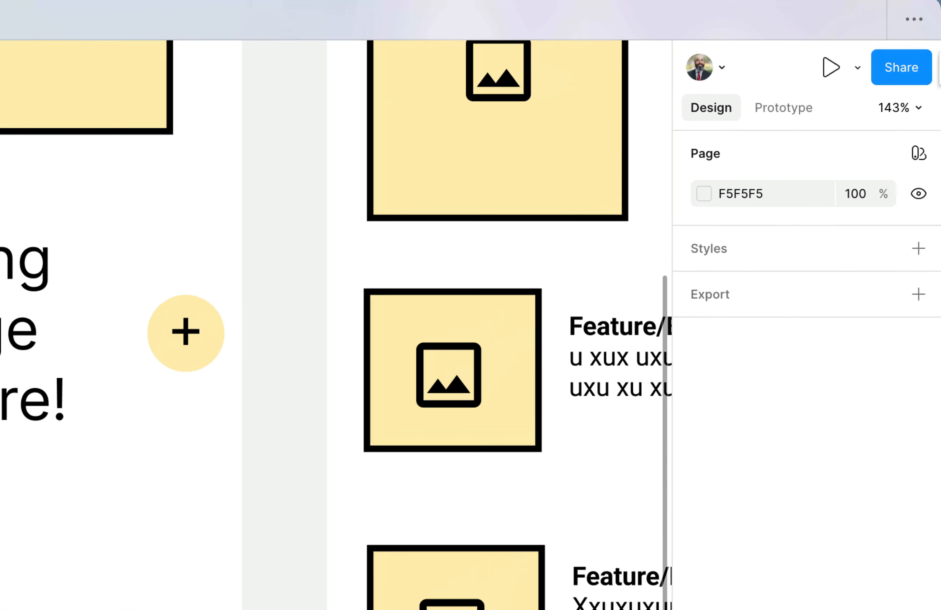
pyautogui.click(853, 84)
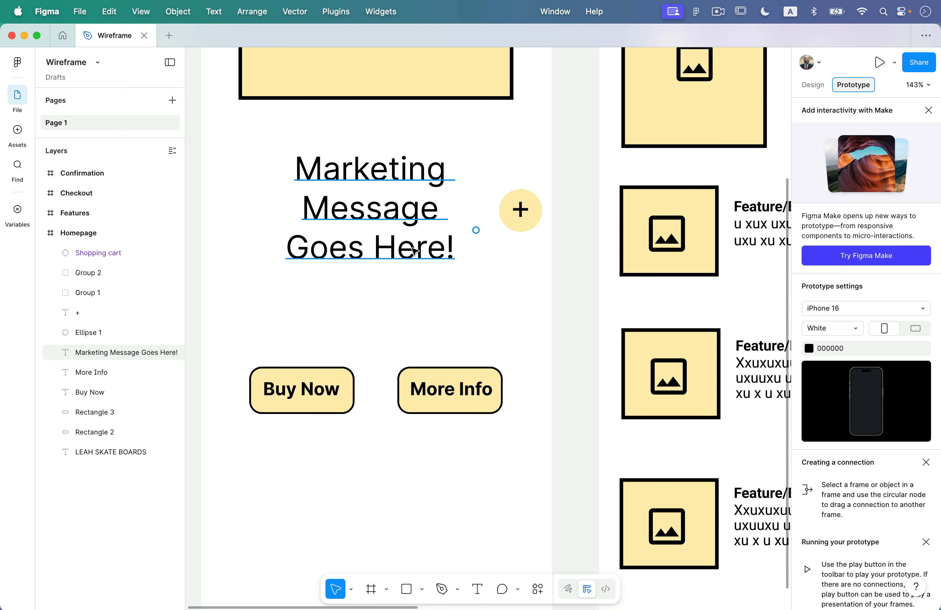
# Connect Homepage's Buy Now button to the Checkout frame as an On tap, Instant navigation.
pyautogui.click(317, 395)
pyautogui.click(331, 409)
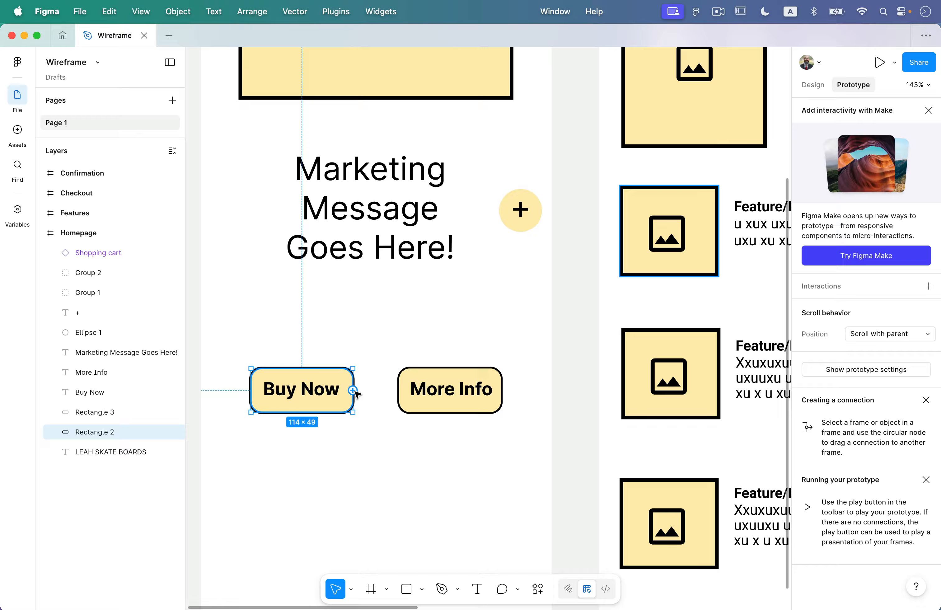
pyautogui.moveTo(350, 396)
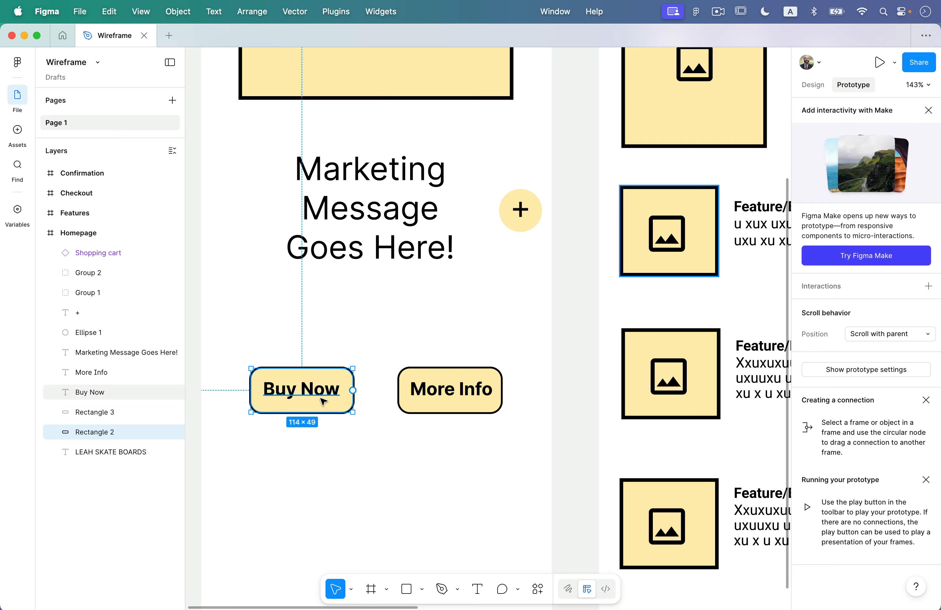
pyautogui.click(326, 405)
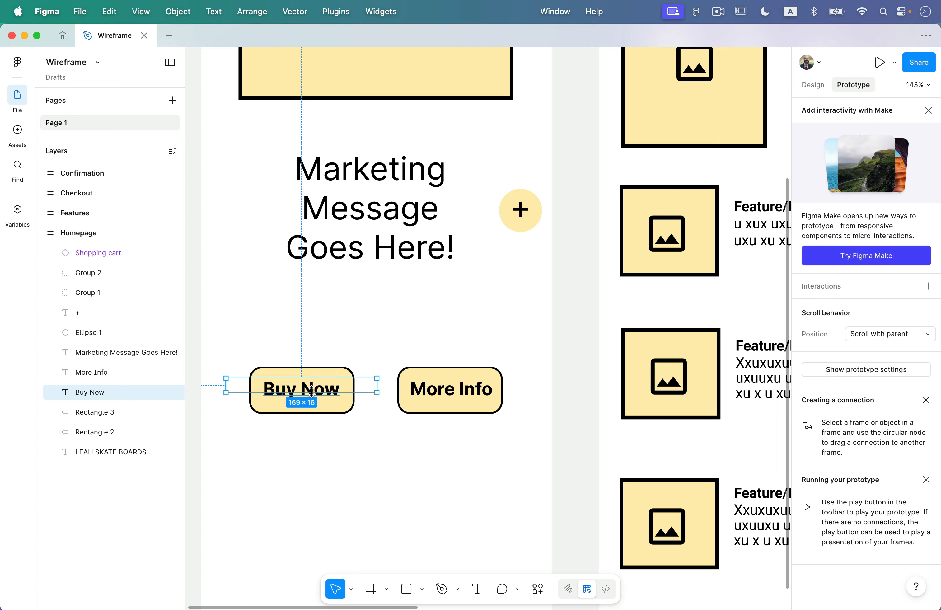
pyautogui.click(329, 370)
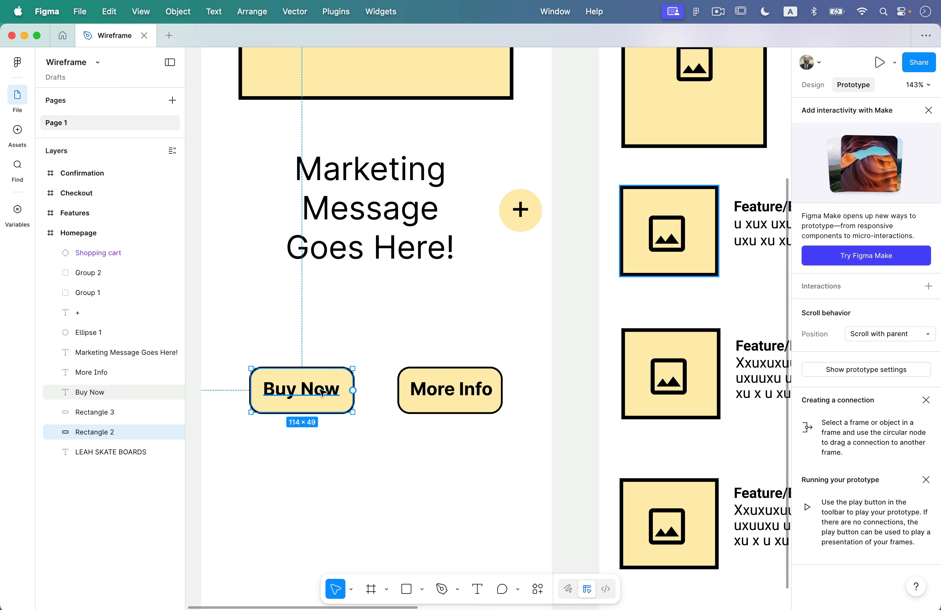
pyautogui.scroll(-5, 323, 390)
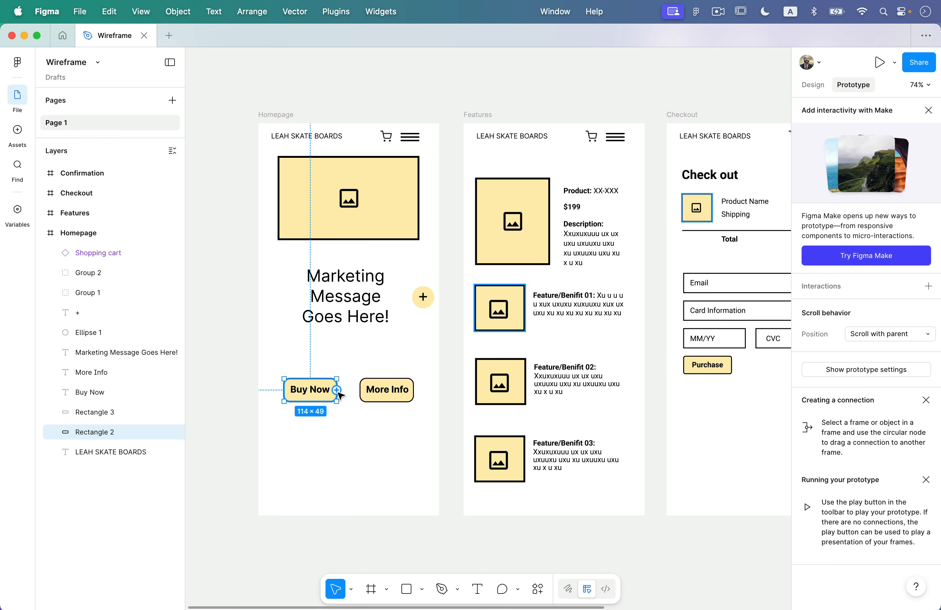
pyautogui.moveTo(337, 390); pyautogui.dragTo(468, 335)
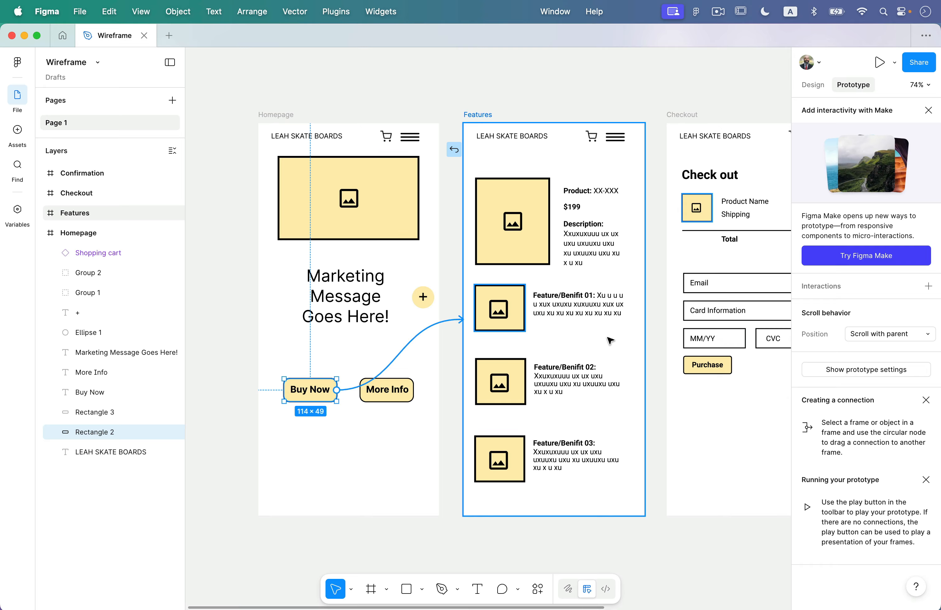
pyautogui.moveTo(610, 340); pyautogui.dragTo(694, 386)
pyautogui.moveTo(737, 412); pyautogui.dragTo(723, 401)
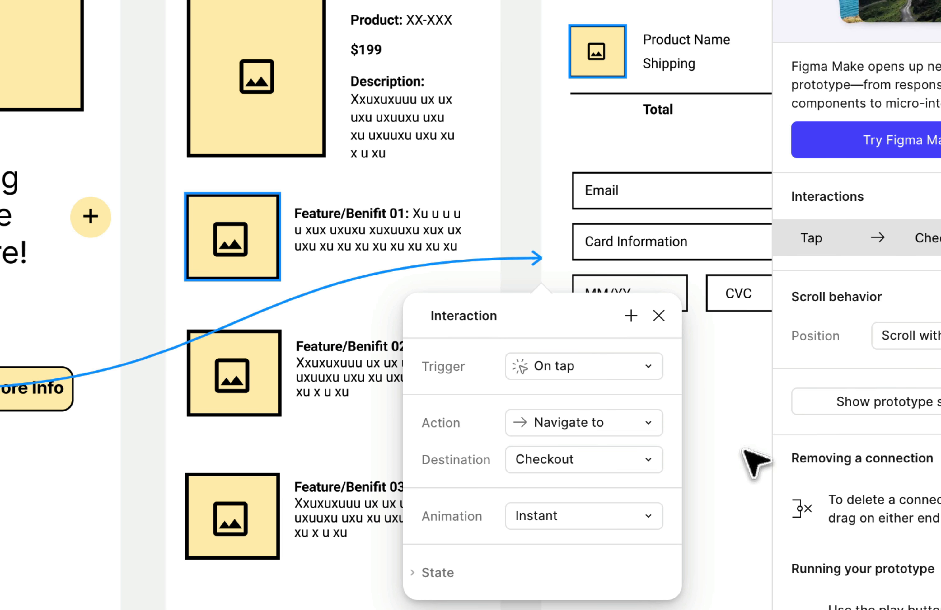
# Set the Buy Now transition to Push, direction left, Ease out, 1000ms duration.
pyautogui.click(570, 522)
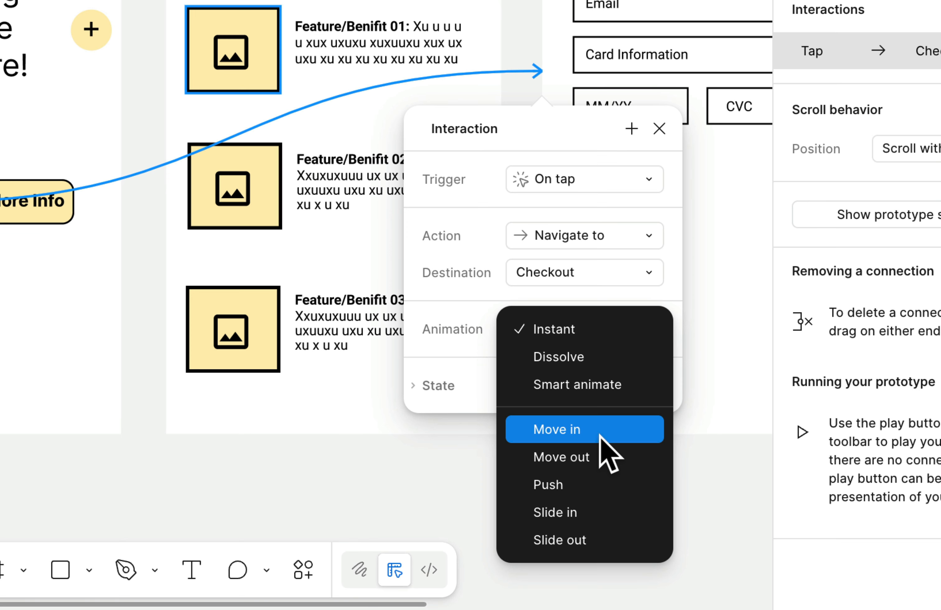
pyautogui.click(595, 486)
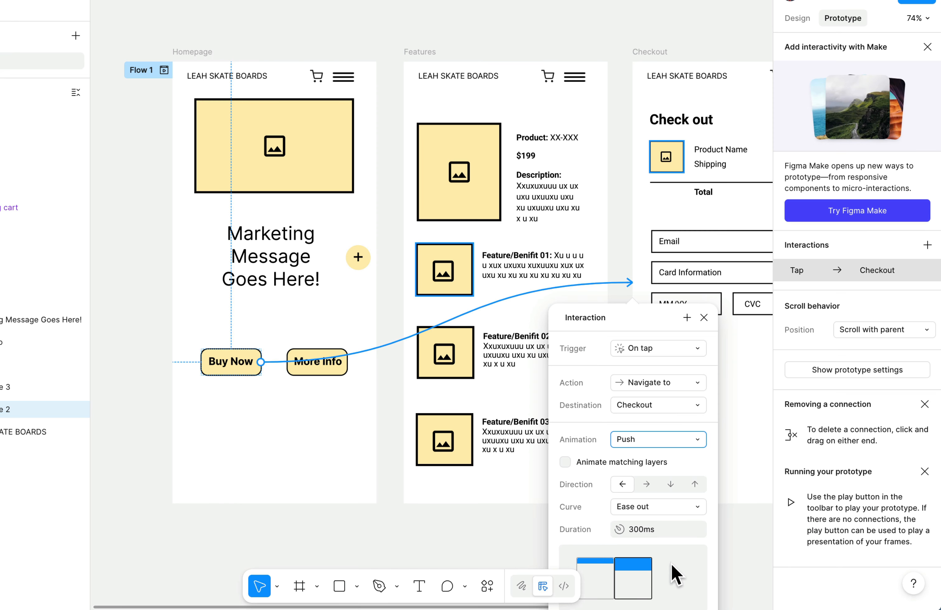
pyautogui.click(645, 484)
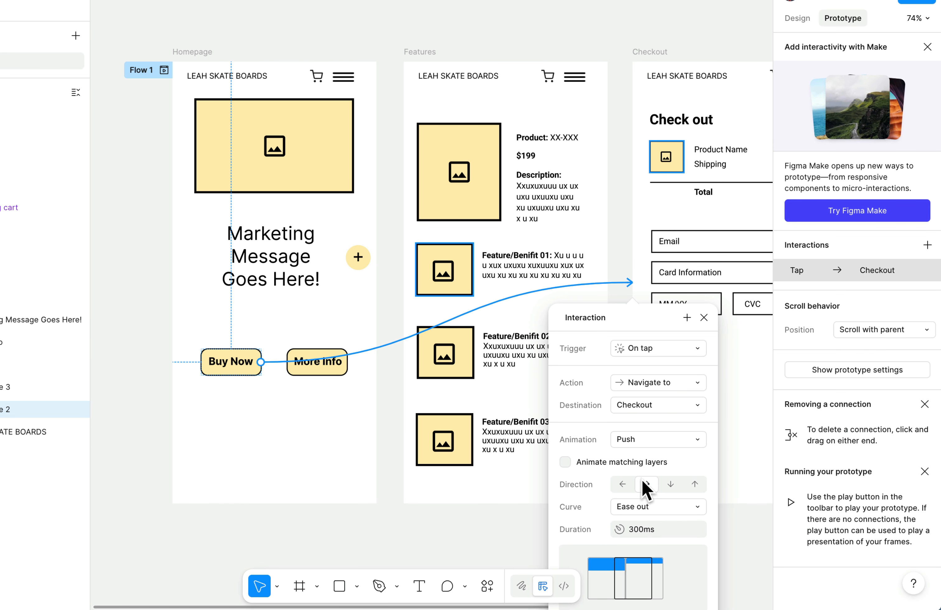
pyautogui.click(670, 485)
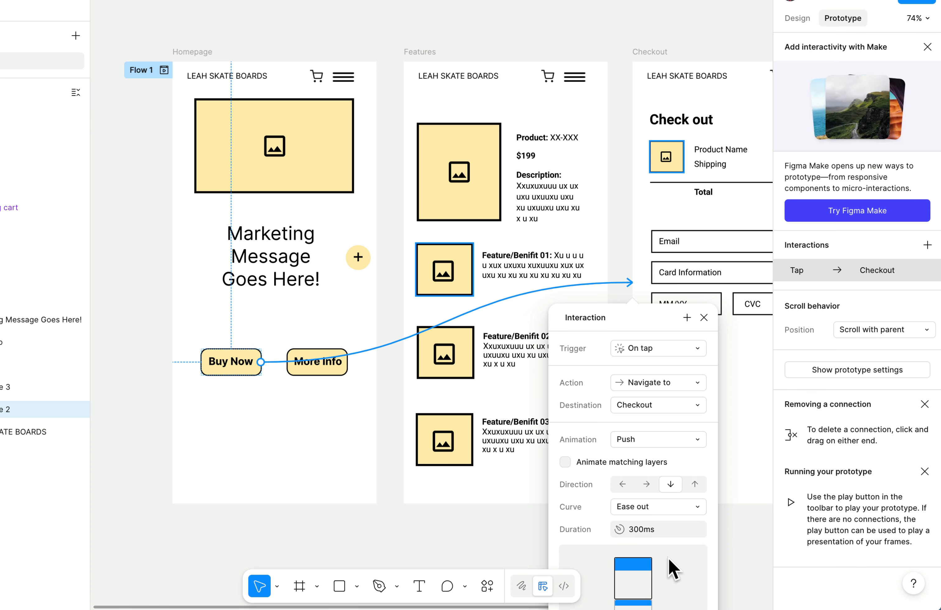
pyautogui.click(623, 483)
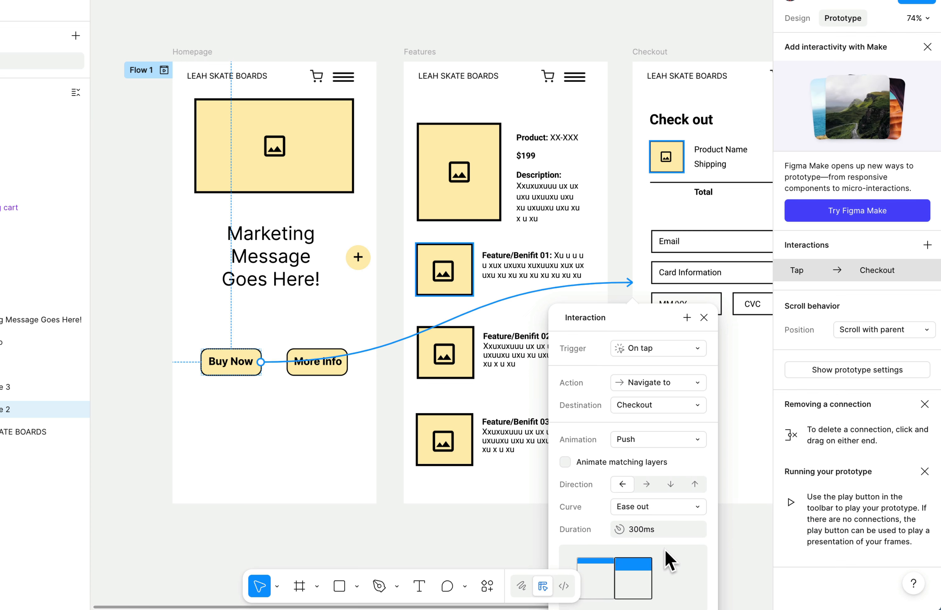
pyautogui.click(661, 506)
pyautogui.click(605, 510)
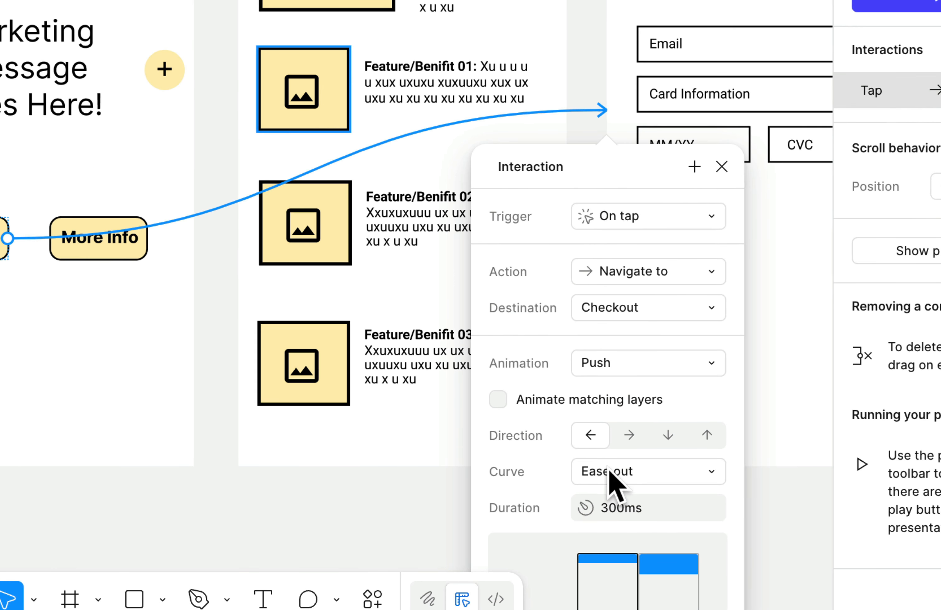
pyautogui.click(610, 510)
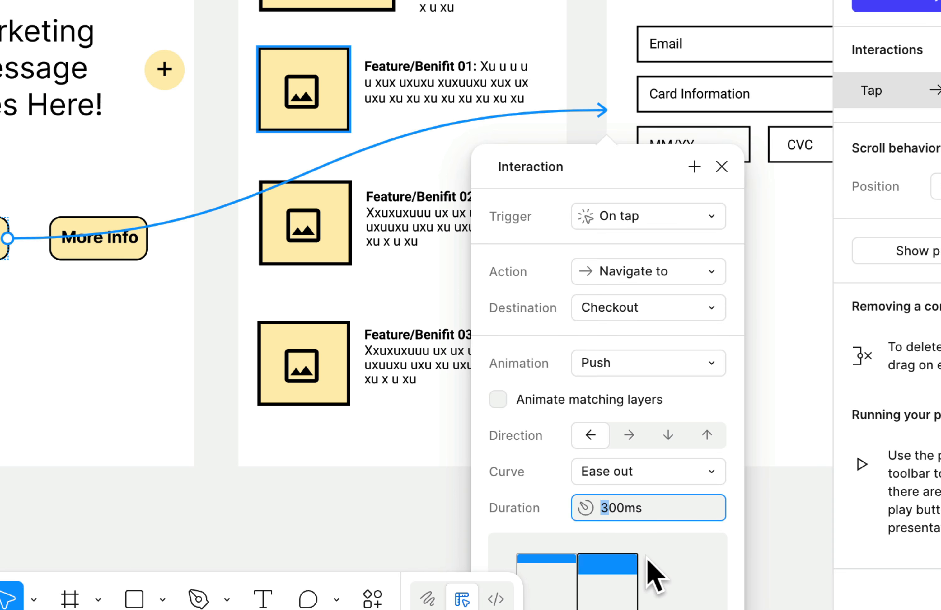
pyautogui.write('10')
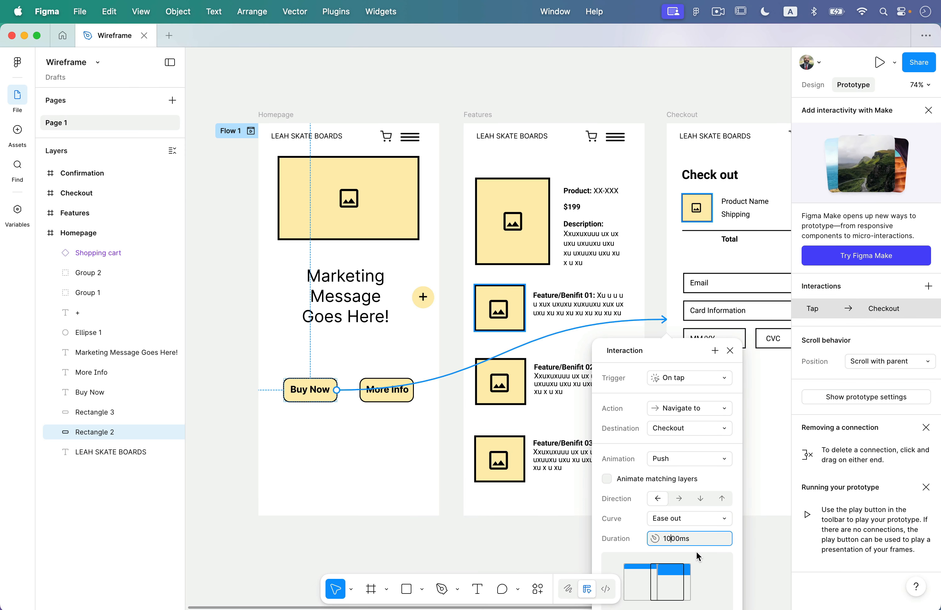
pyautogui.click(514, 542)
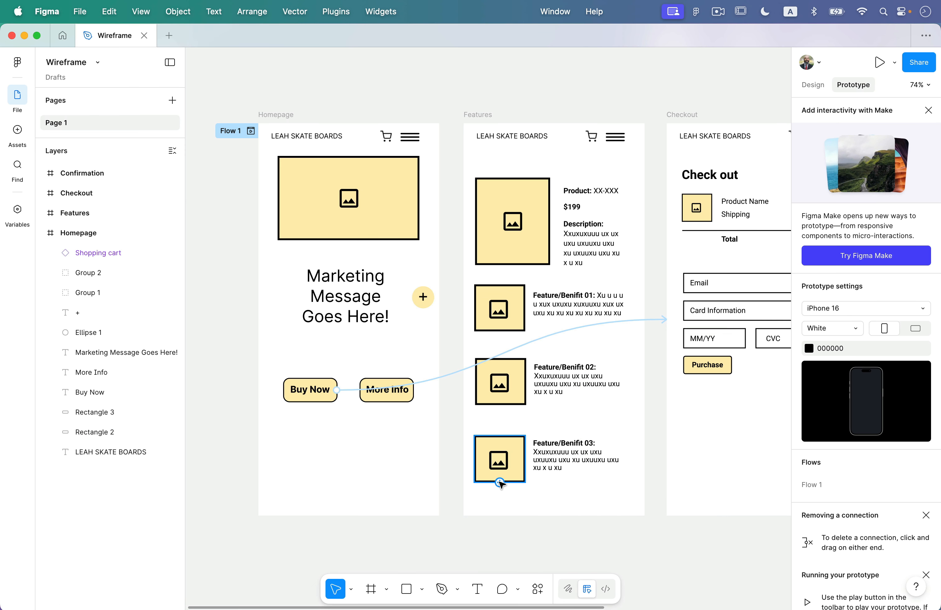
# Link the More Info button to the Features frame using a Move in animation.
pyautogui.click(406, 400)
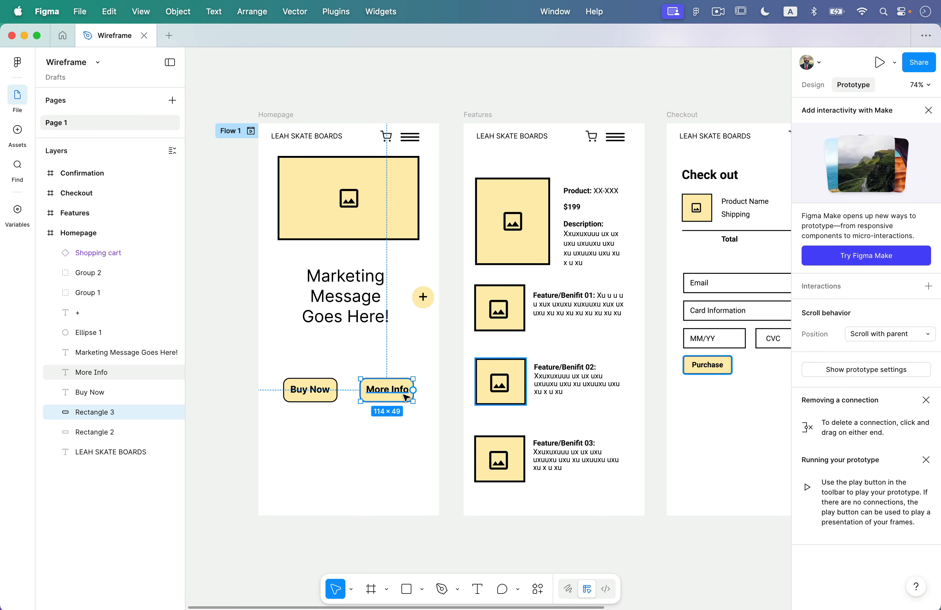
pyautogui.moveTo(413, 390); pyautogui.dragTo(526, 356)
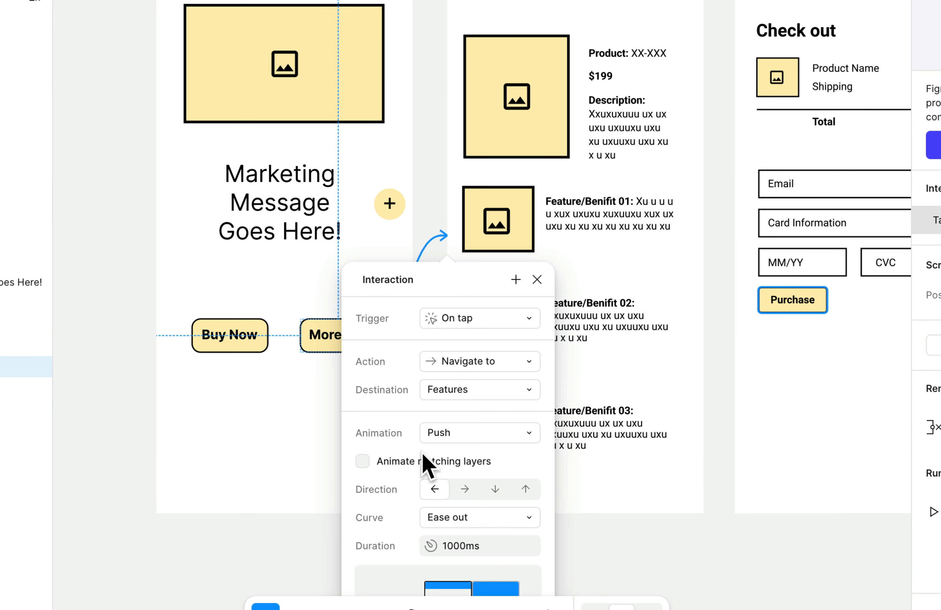
pyautogui.click(475, 459)
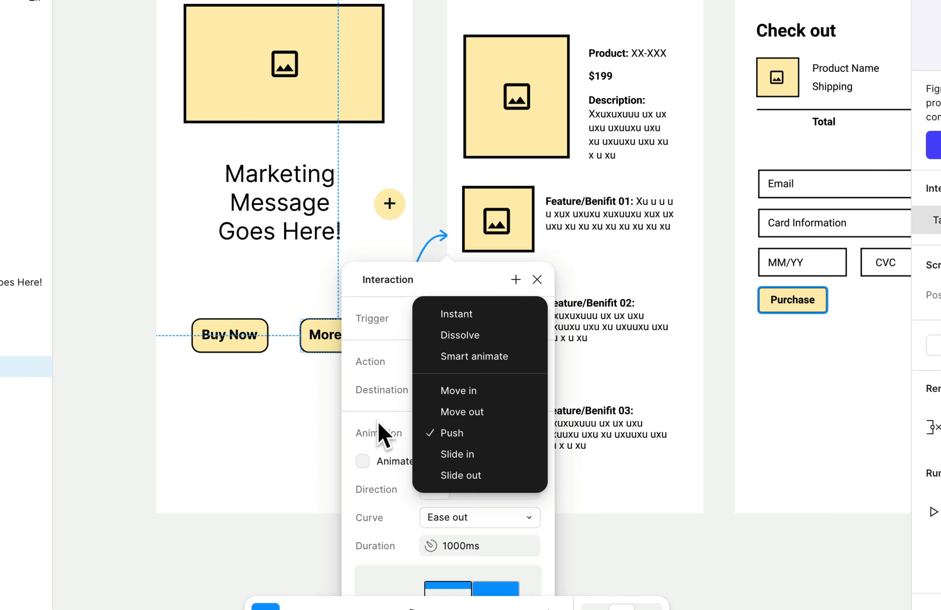
pyautogui.click(492, 392)
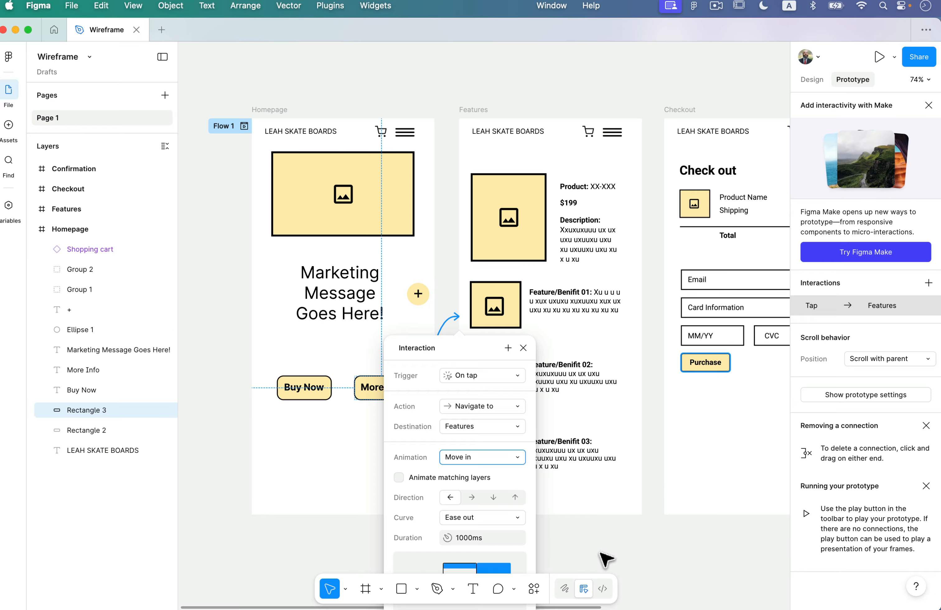
pyautogui.click(605, 558)
pyautogui.scroll(-5, 602, 559)
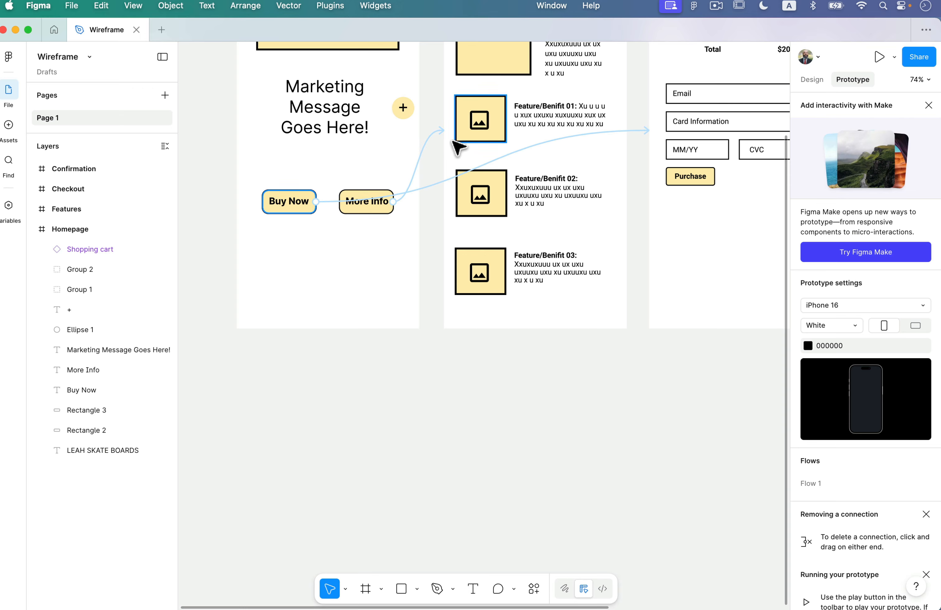
# Keep Ease out on the More Info to Features transition and set its duration to 300ms.
pyautogui.click(395, 203)
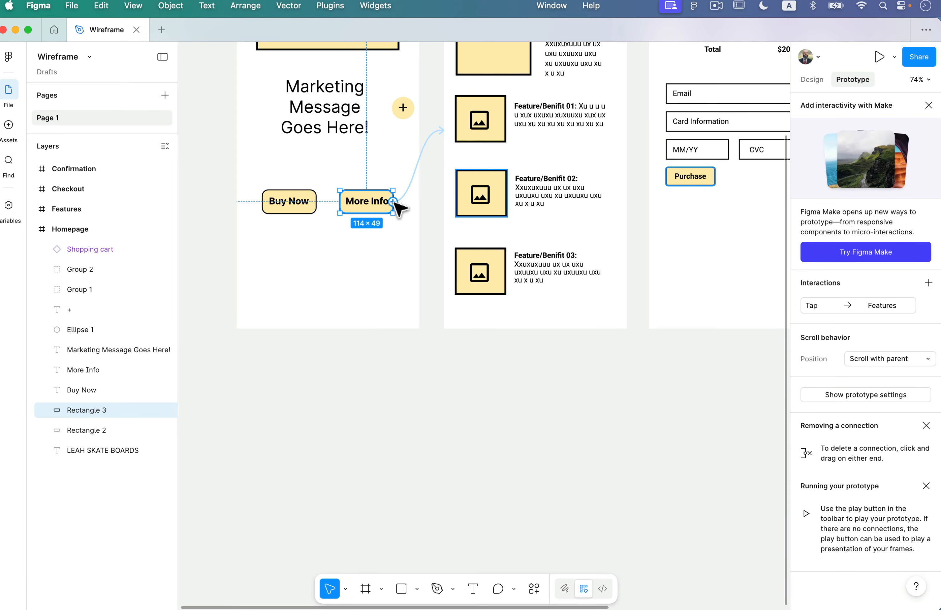
pyautogui.click(431, 142)
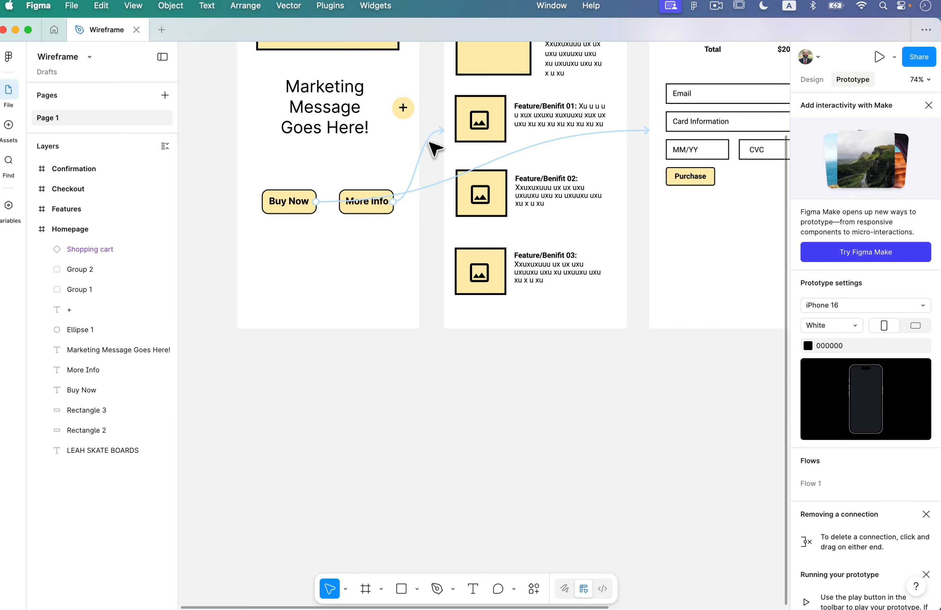
pyautogui.click(420, 165)
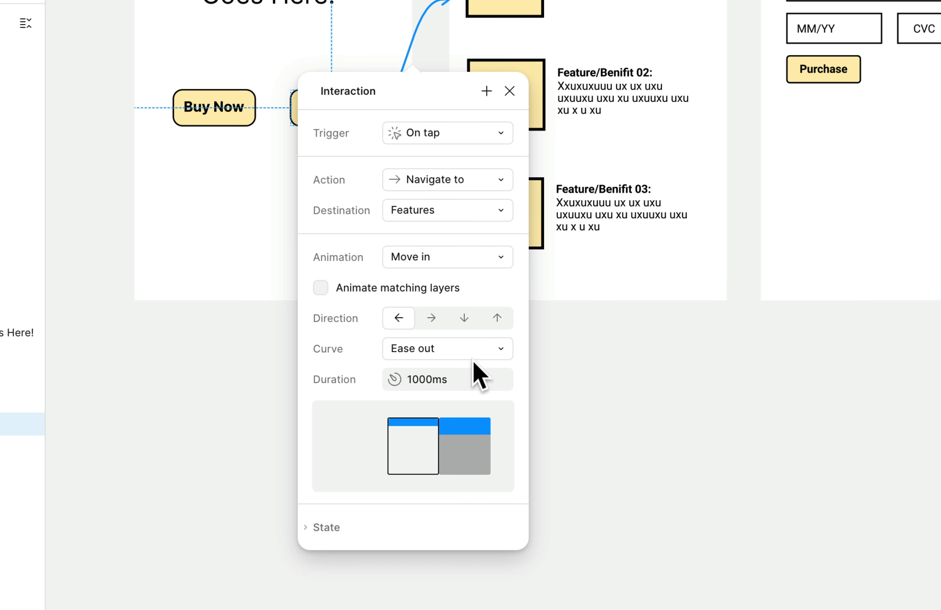
pyautogui.click(475, 356)
pyautogui.click(335, 384)
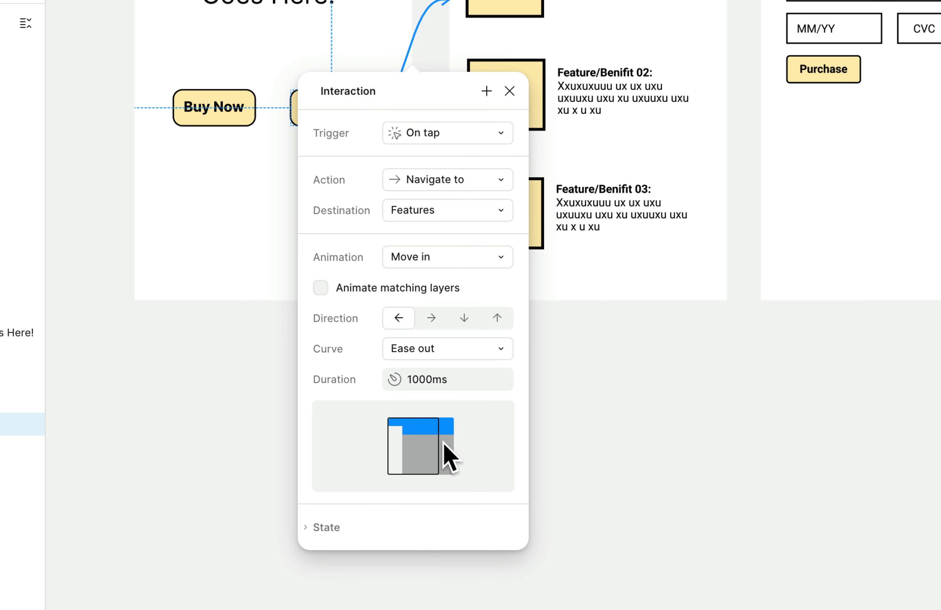
pyautogui.click(421, 380)
pyautogui.press('Left')
pyautogui.hotkey('shift', 'Right')
pyautogui.hotkey('shift', 'Right')
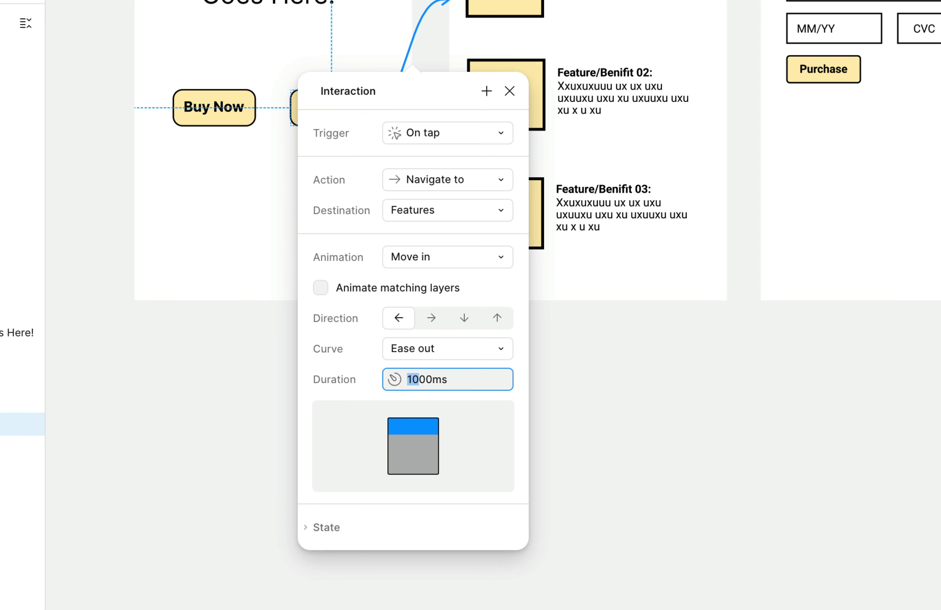
pyautogui.write('3')
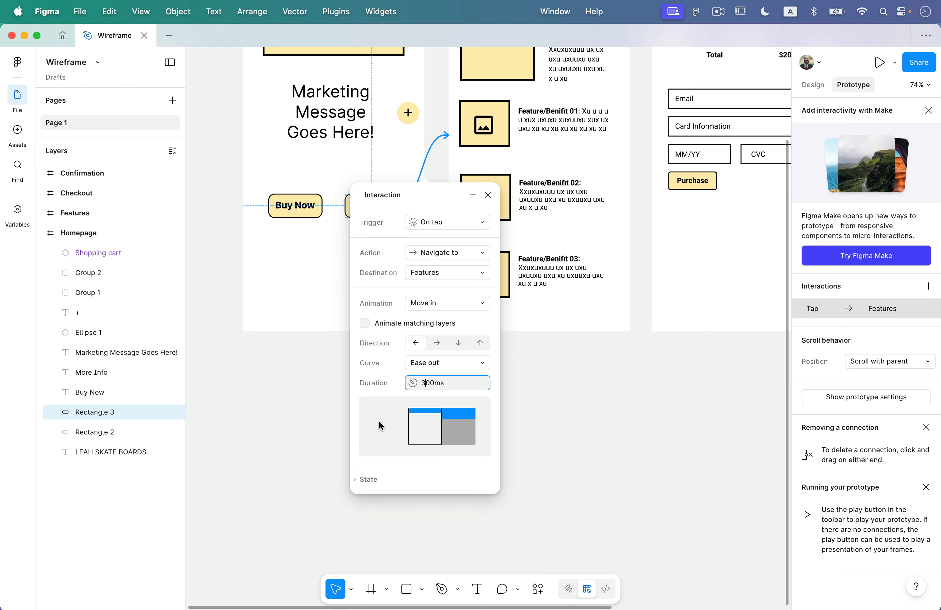
pyautogui.click(274, 374)
pyautogui.scroll(5, 360, 352)
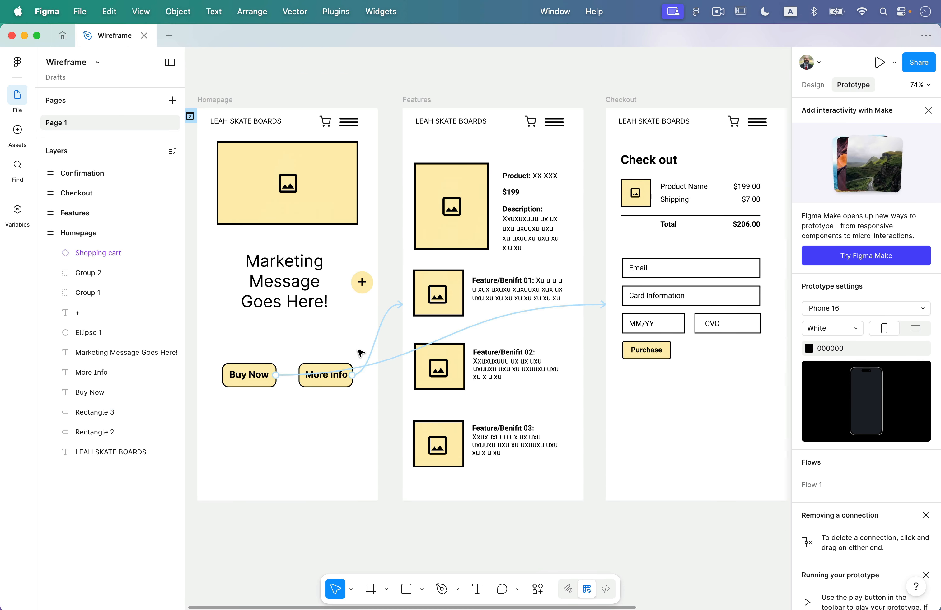
pyautogui.hscroll(-3, 360, 352)
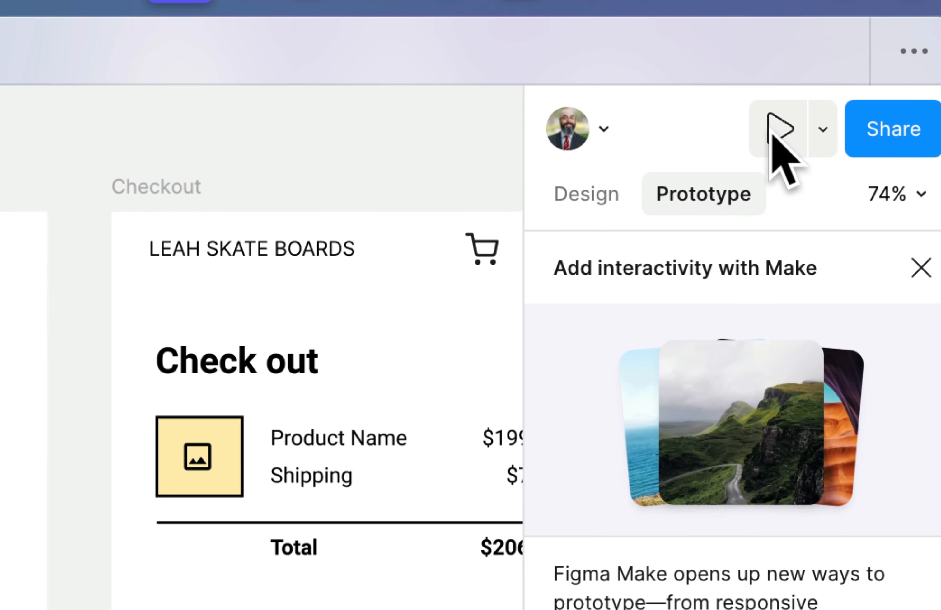
pyautogui.click(821, 127)
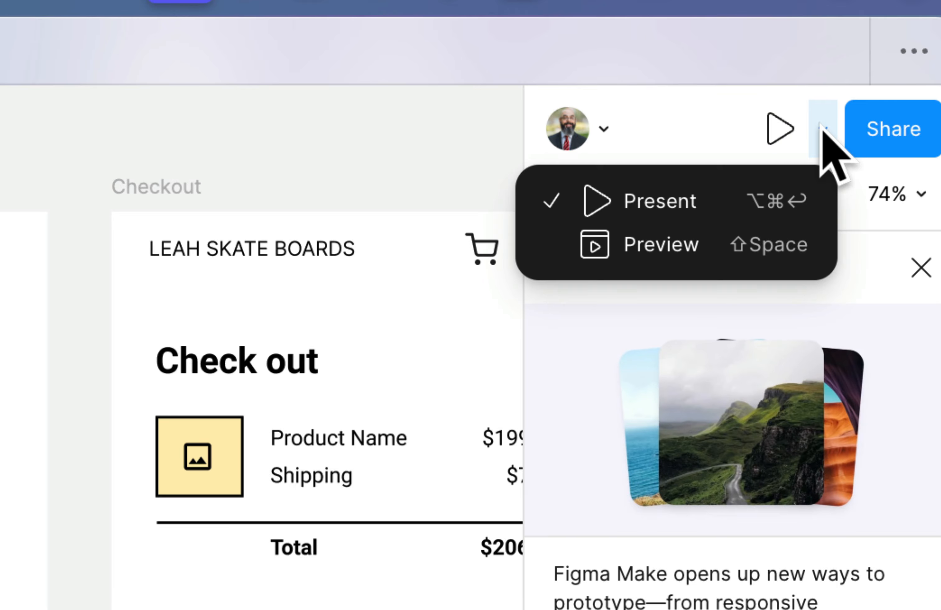
pyautogui.click(660, 244)
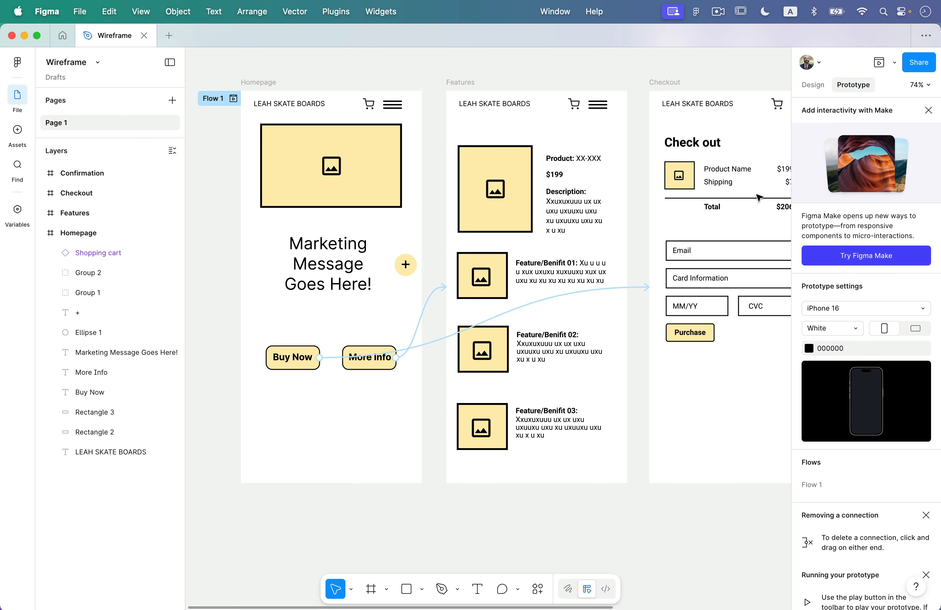
pyautogui.click(877, 62)
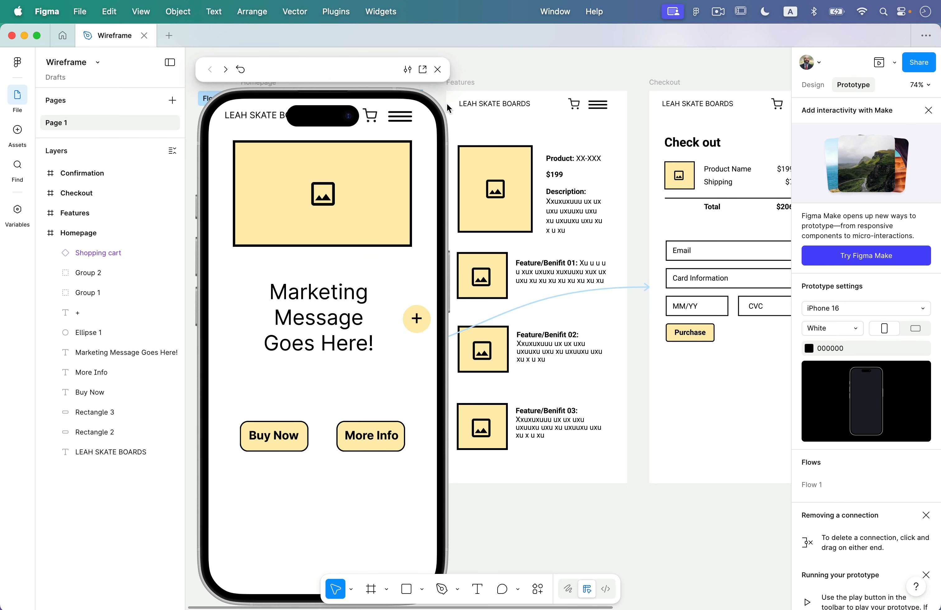
pyautogui.moveTo(334, 76); pyautogui.dragTo(768, 72)
pyautogui.click(761, 486)
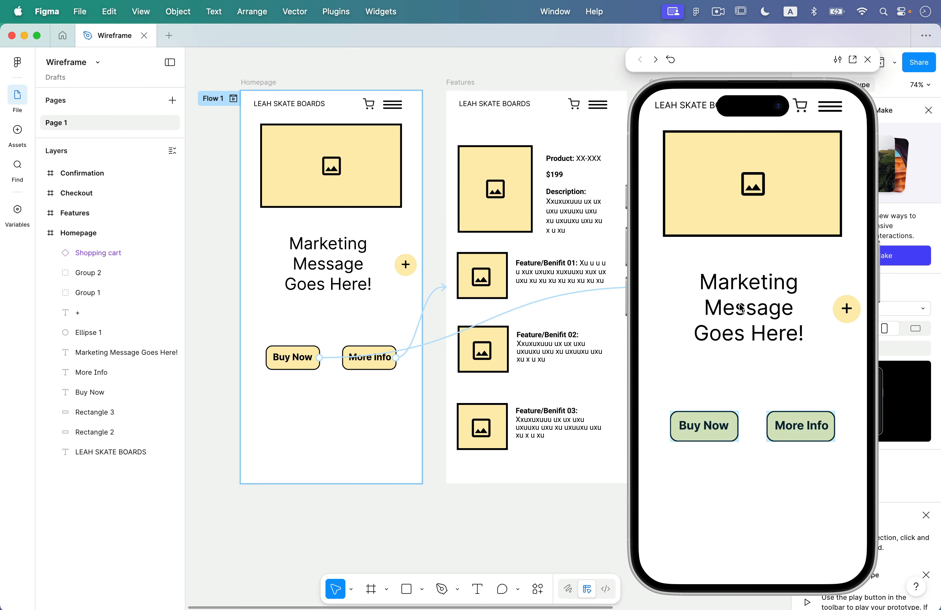
pyautogui.click(700, 428)
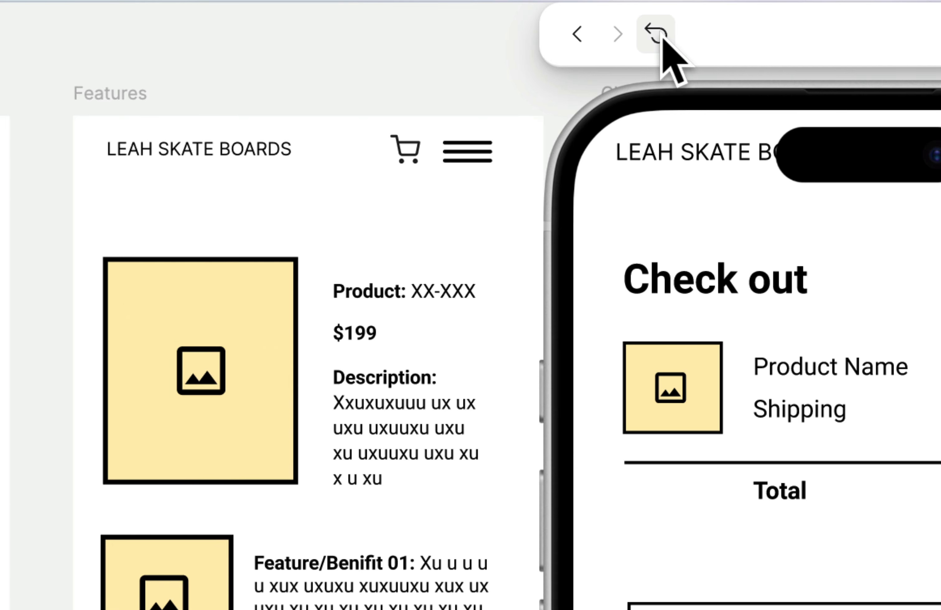
pyautogui.click(662, 39)
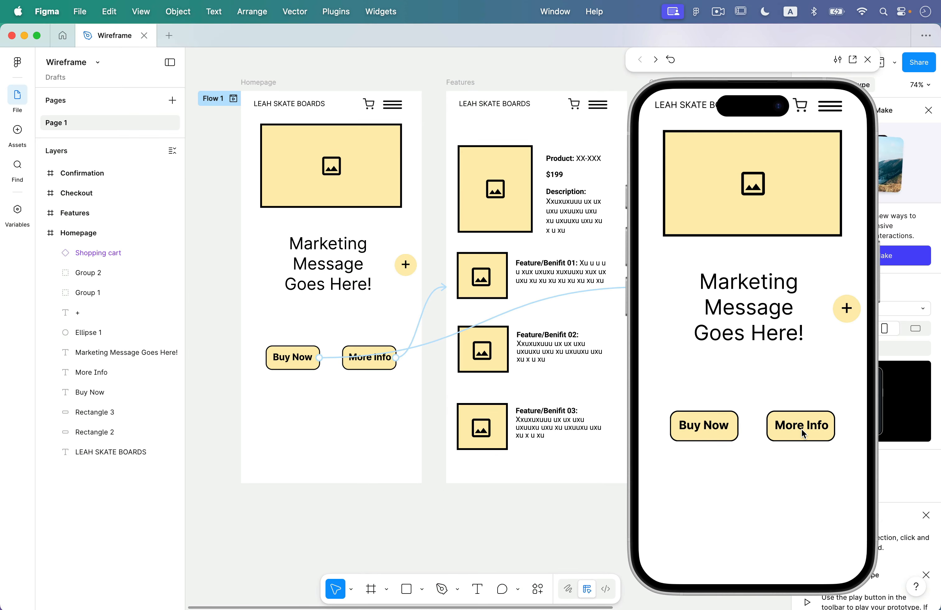
pyautogui.click(801, 429)
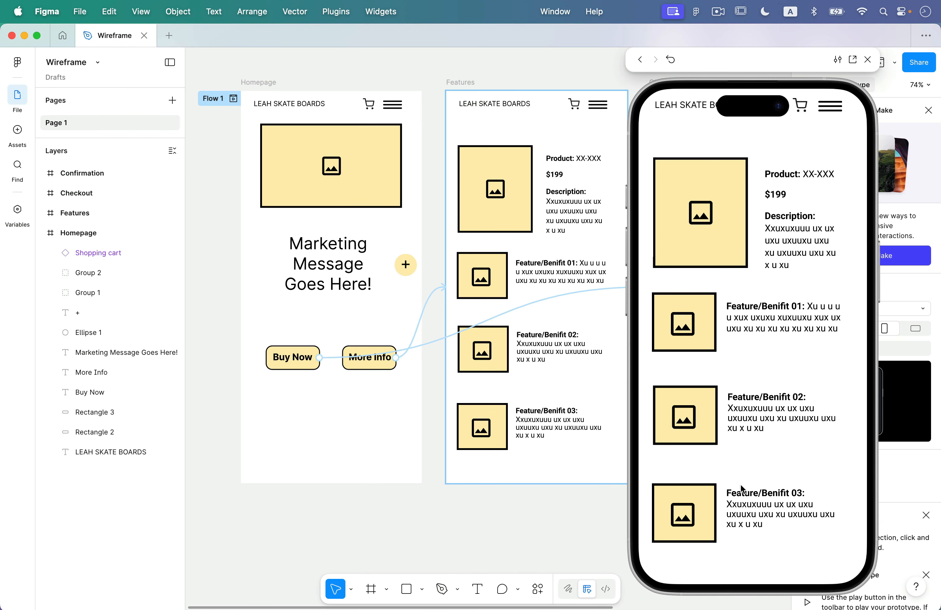
pyautogui.click(868, 59)
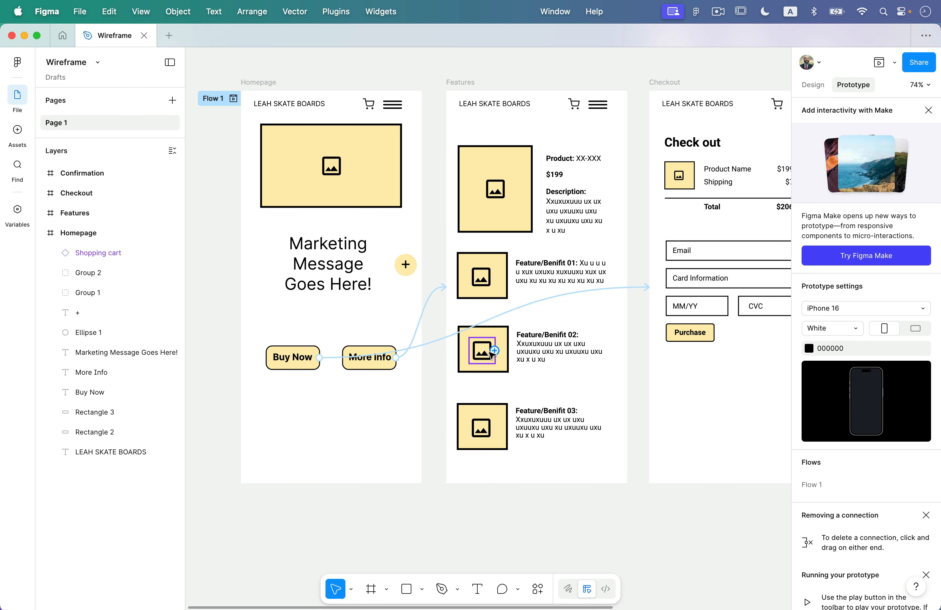
# Return to Design properties, select the + sign and Ellipse 1 together, and open the Object menu.
pyautogui.hscroll(5, 588, 359)
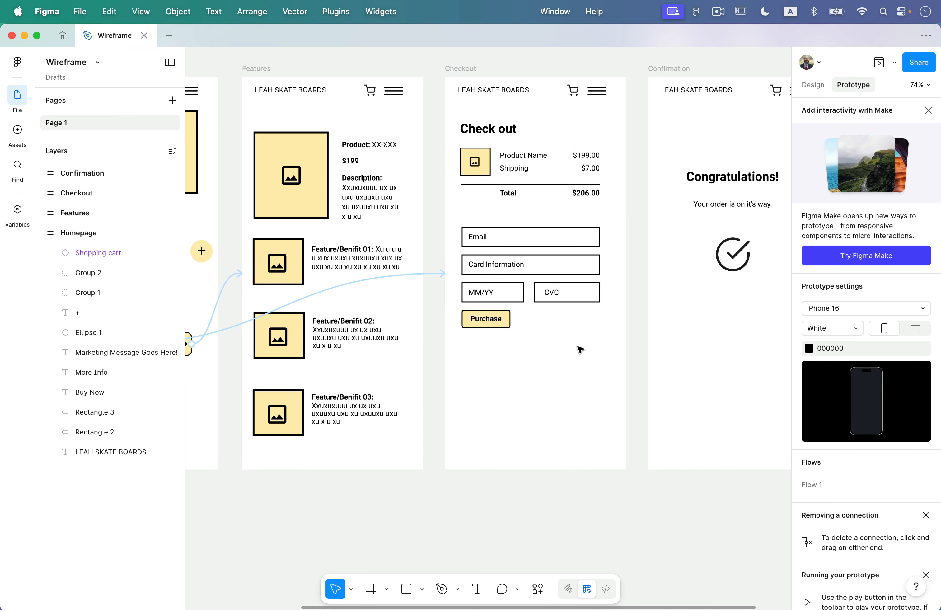
pyautogui.hscroll(-5, 624, 303)
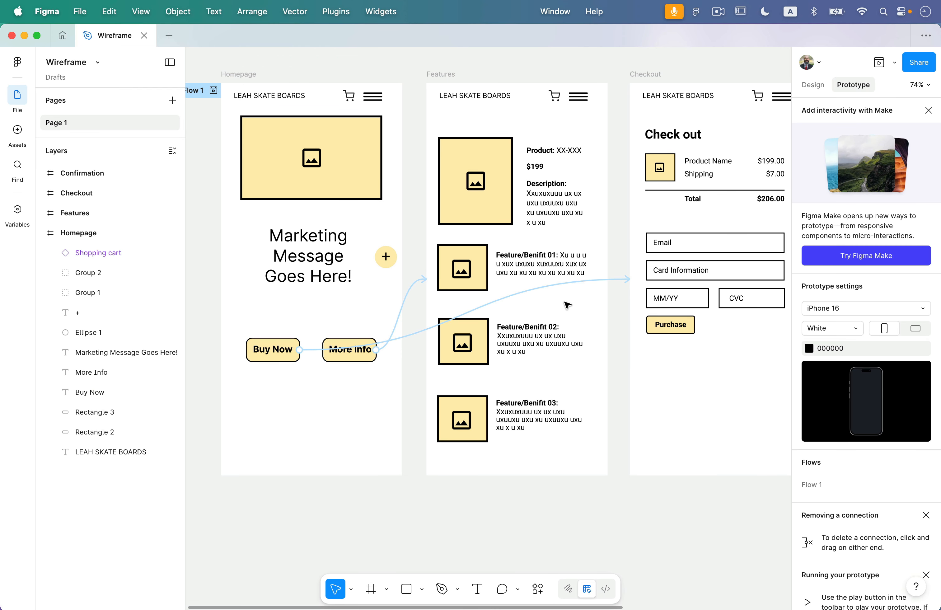
pyautogui.scroll(-1, 567, 305)
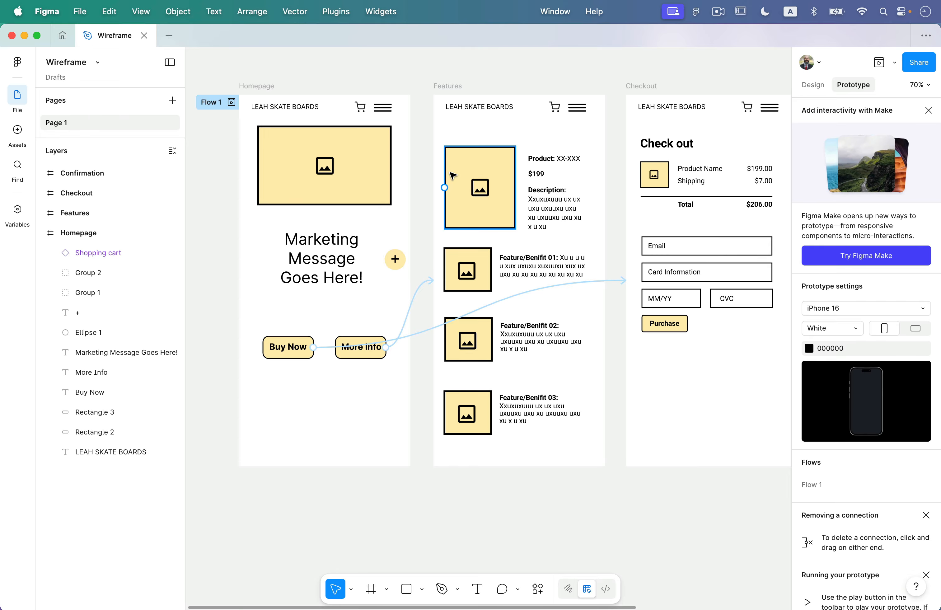
pyautogui.scroll(5, 272, 140)
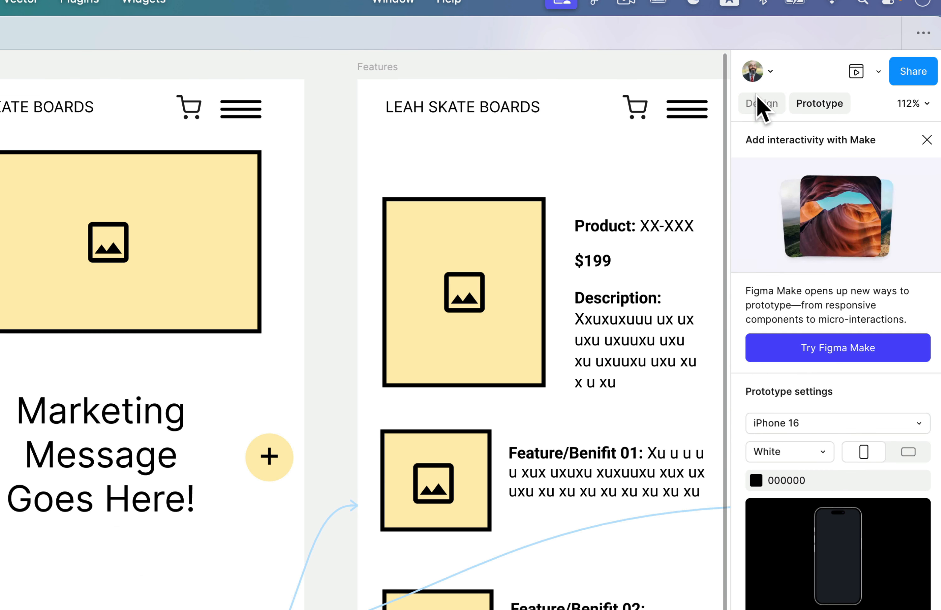
pyautogui.click(757, 99)
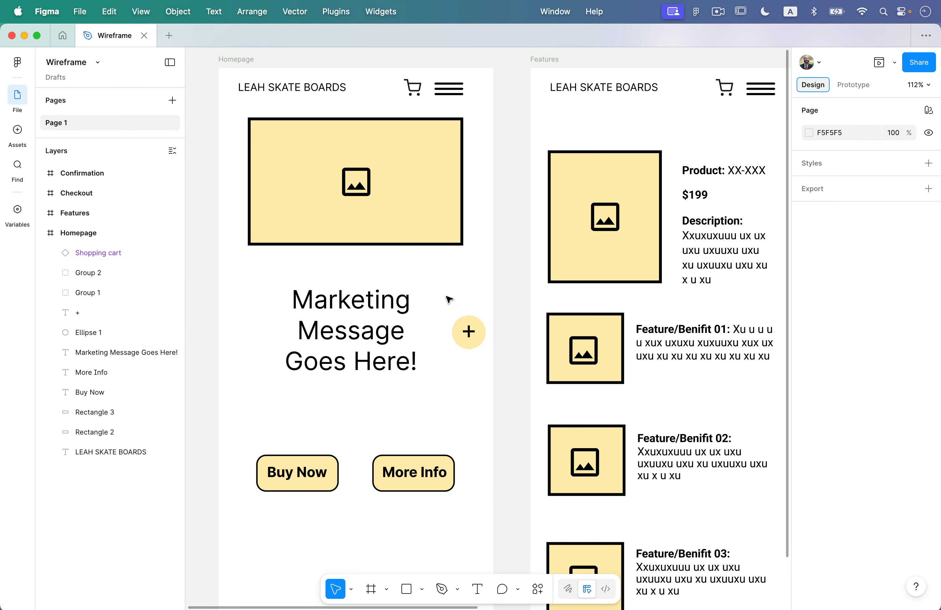
pyautogui.moveTo(448, 300); pyautogui.dragTo(500, 372)
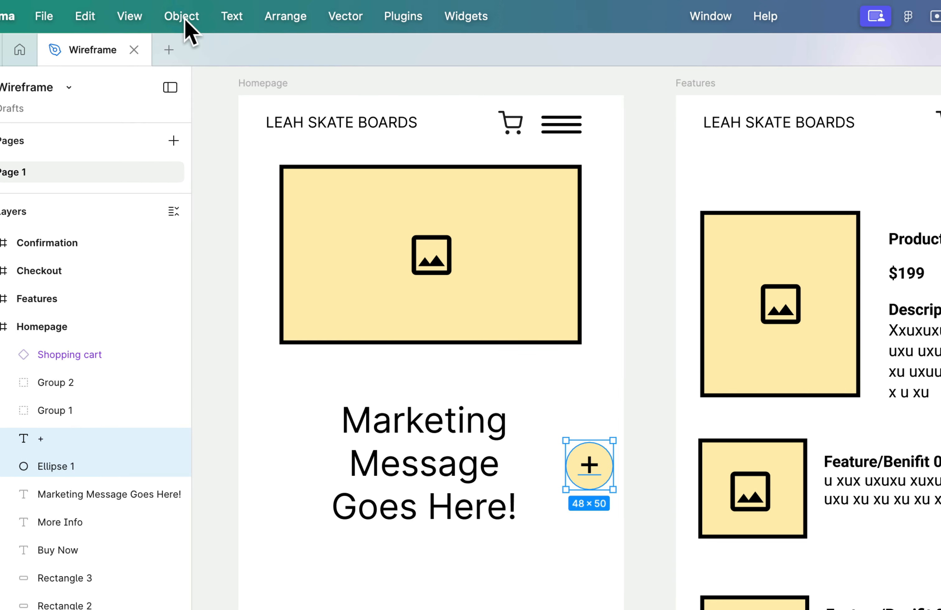
pyautogui.click(178, 10)
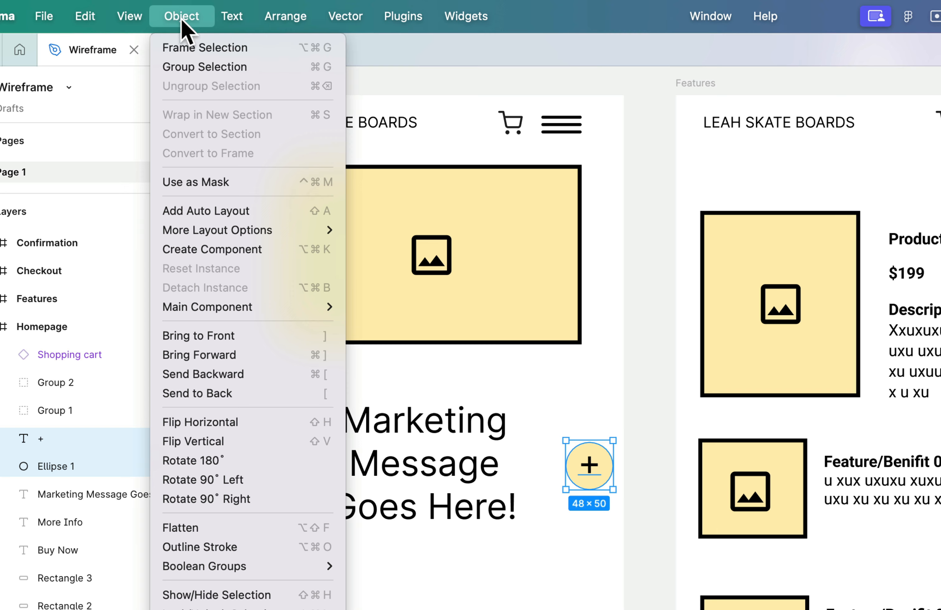
# Group the + sign with its circle and bring the group to front at the hero image's bottom-right corner.
pyautogui.click(199, 68)
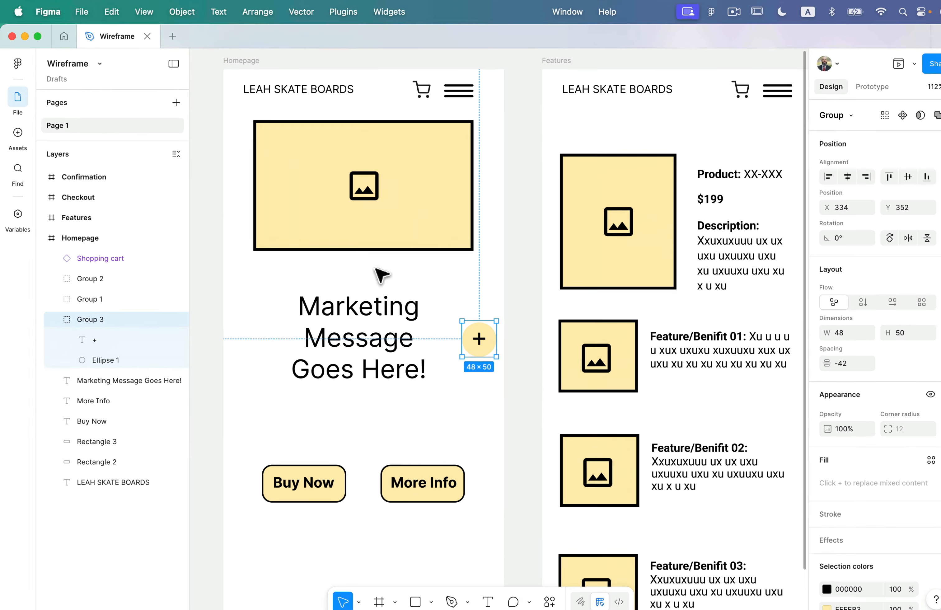
pyautogui.click(488, 289)
pyautogui.moveTo(485, 333); pyautogui.dragTo(462, 228)
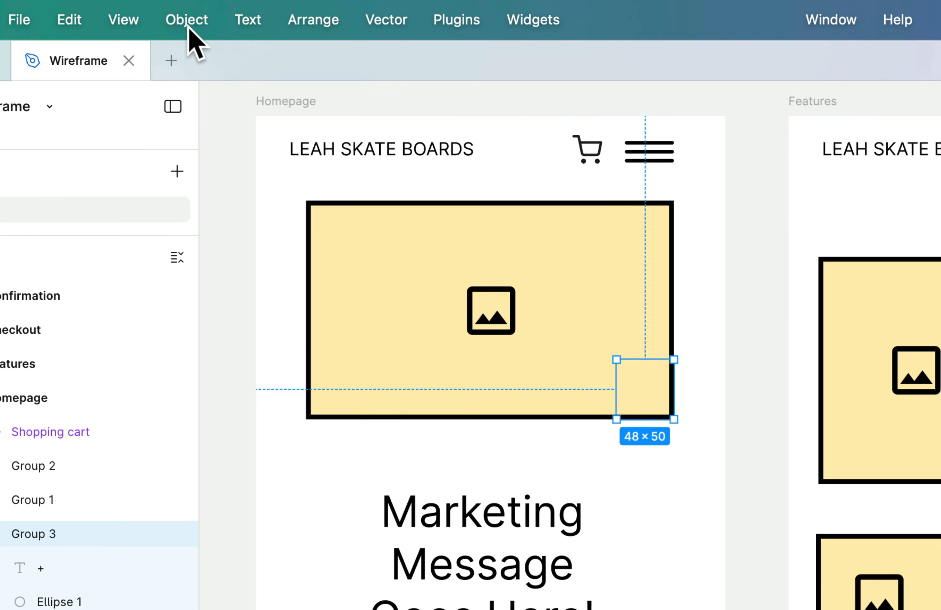
pyautogui.click(179, 12)
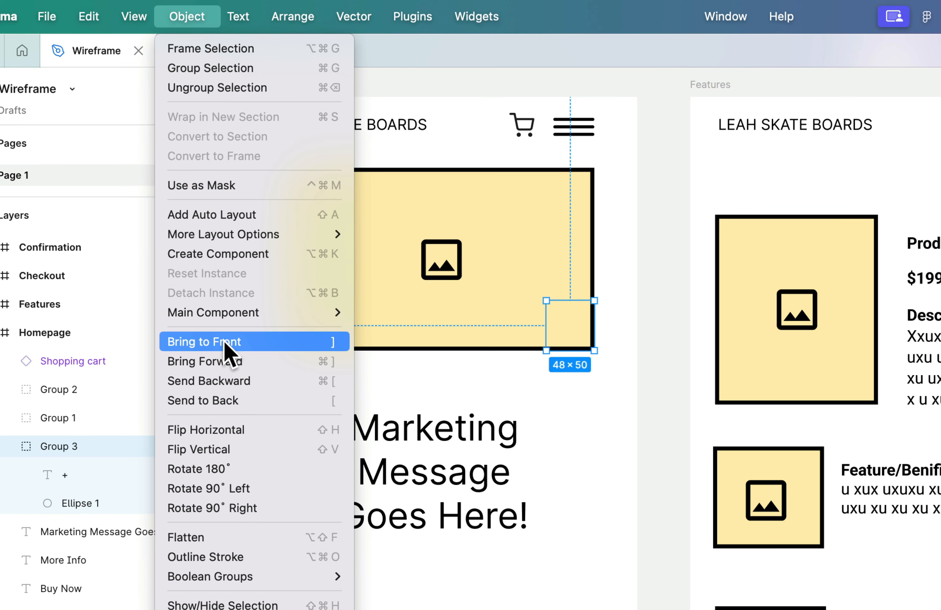
pyautogui.click(224, 341)
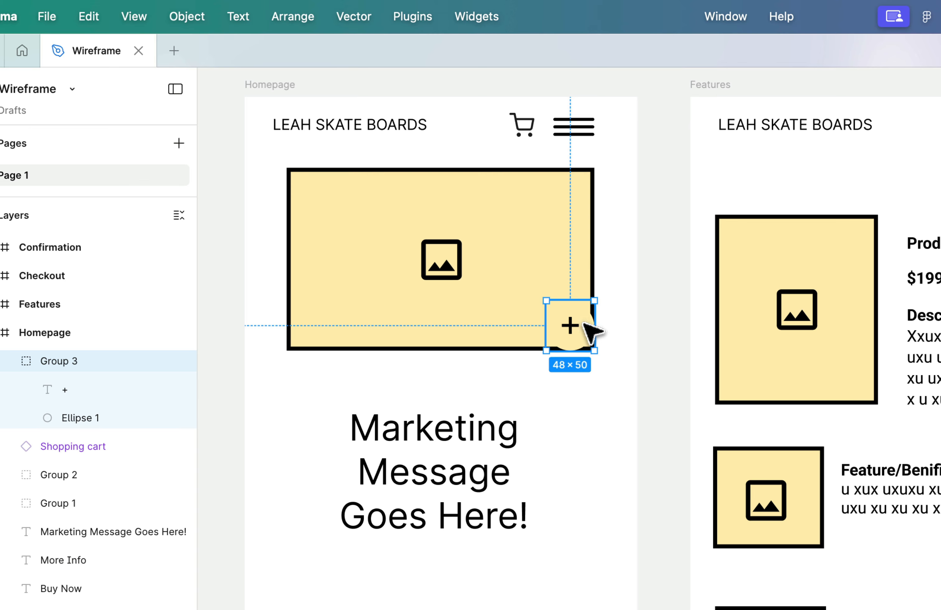
pyautogui.moveTo(580, 319); pyautogui.dragTo(553, 321)
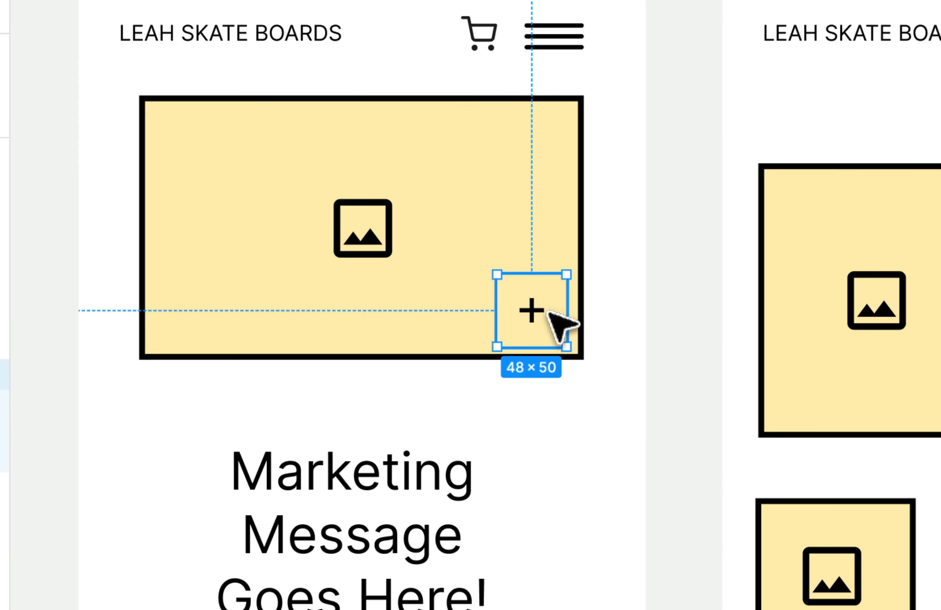
pyautogui.doubleClick(546, 312)
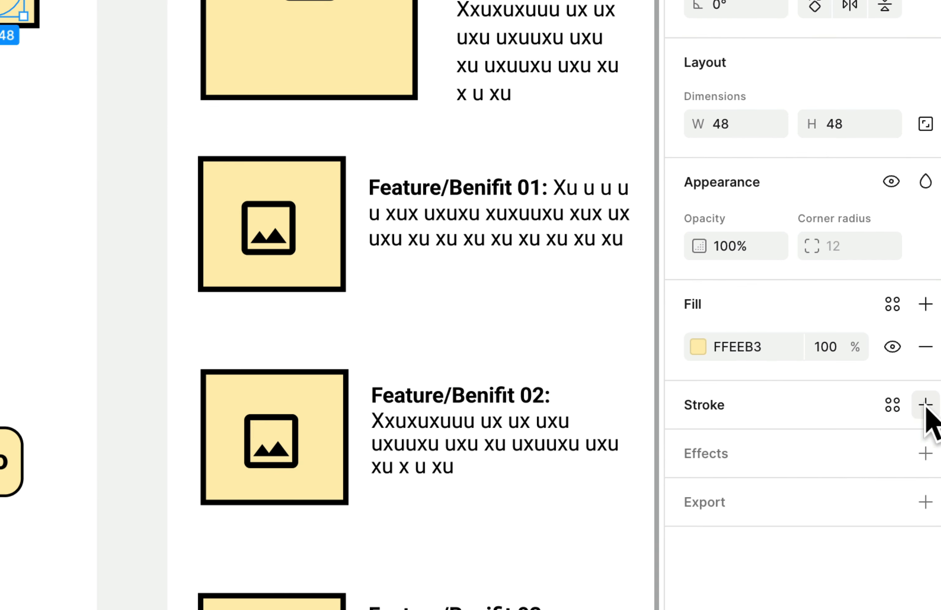
# Give the plus button's circle a 2 px black 000000 stroke.
pyautogui.click(928, 442)
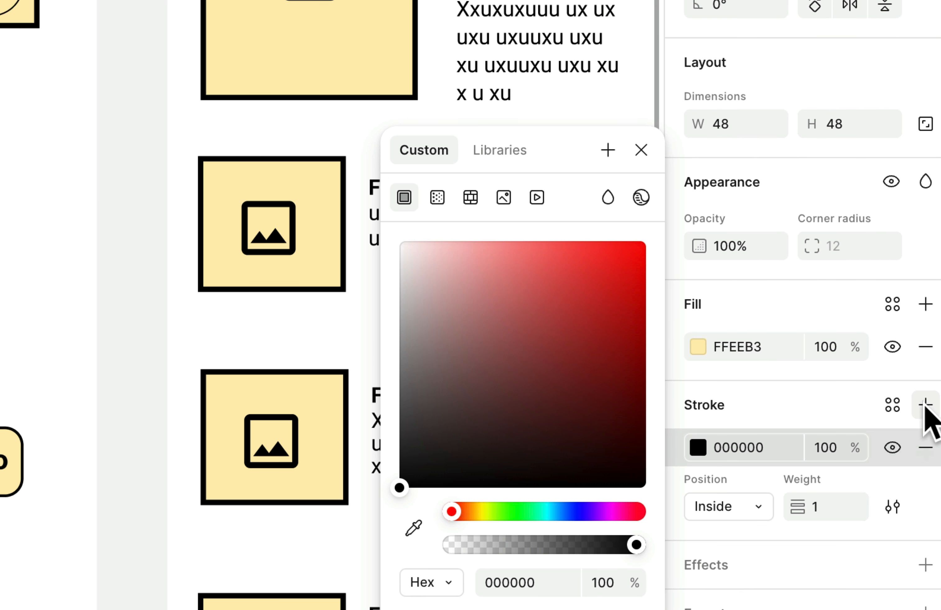
pyautogui.click(922, 416)
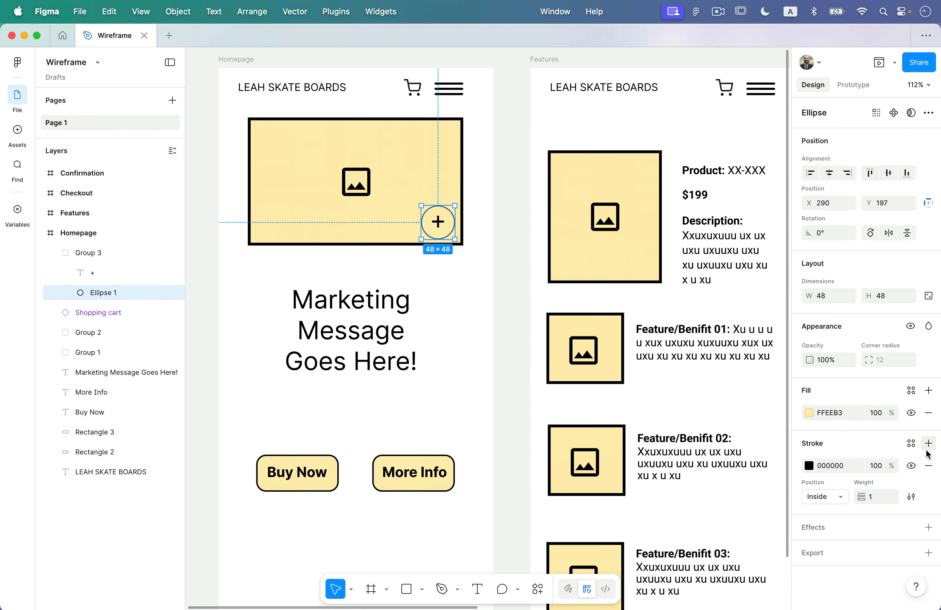
pyautogui.click(873, 500)
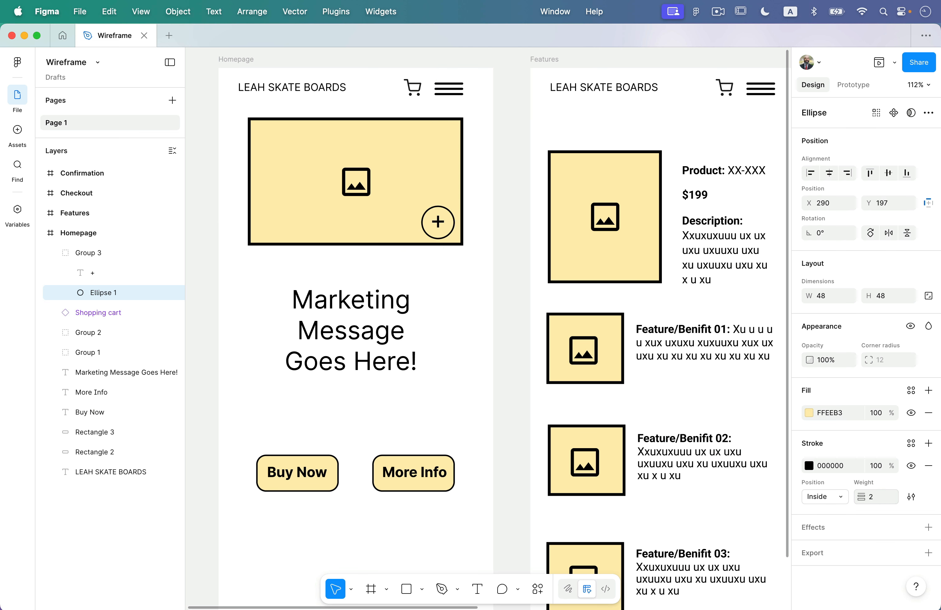
pyautogui.click(478, 353)
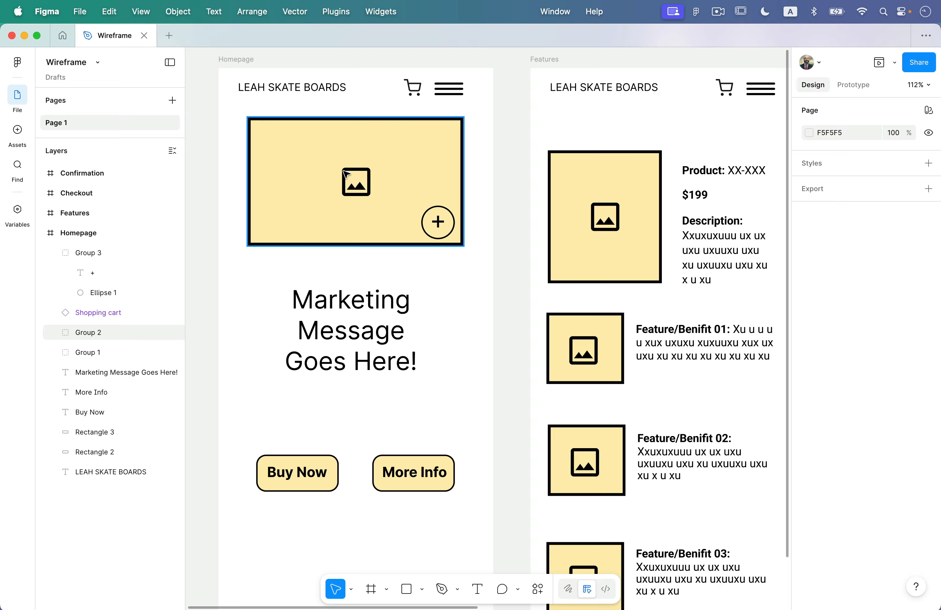
# Move the Homepage frame further left on the canvas.
pyautogui.scroll(-5, 346, 174)
pyautogui.hscroll(-5, 345, 174)
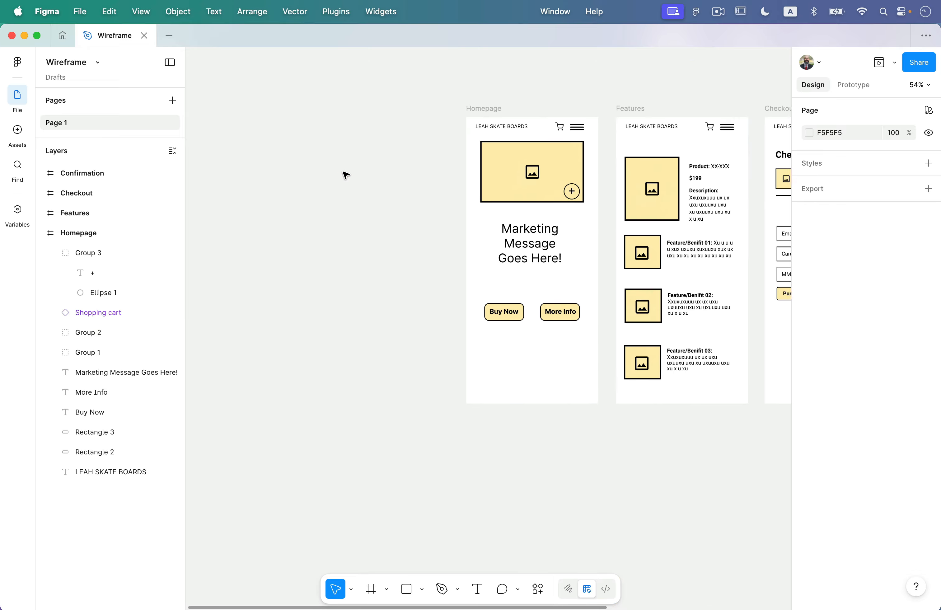
pyautogui.click(490, 107)
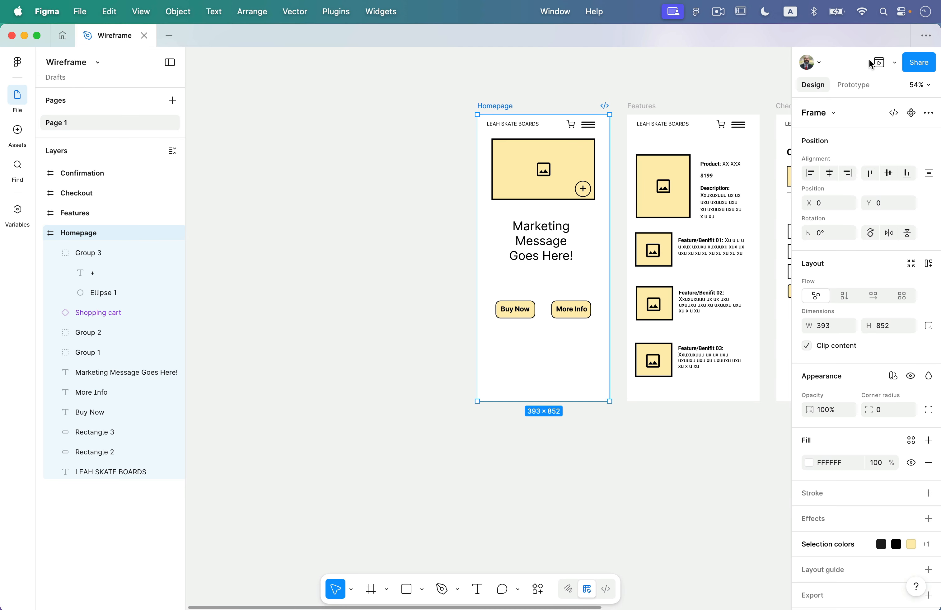
pyautogui.click(854, 85)
pyautogui.moveTo(505, 107); pyautogui.dragTo(292, 111)
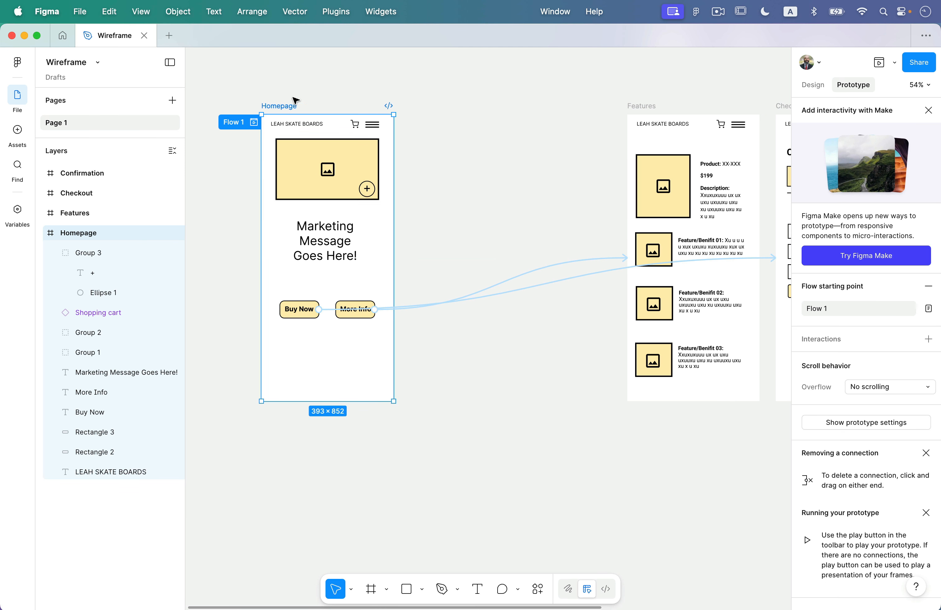
# Duplicate the Homepage frame and rename the copy Homepage2.
pyautogui.press('super+d')
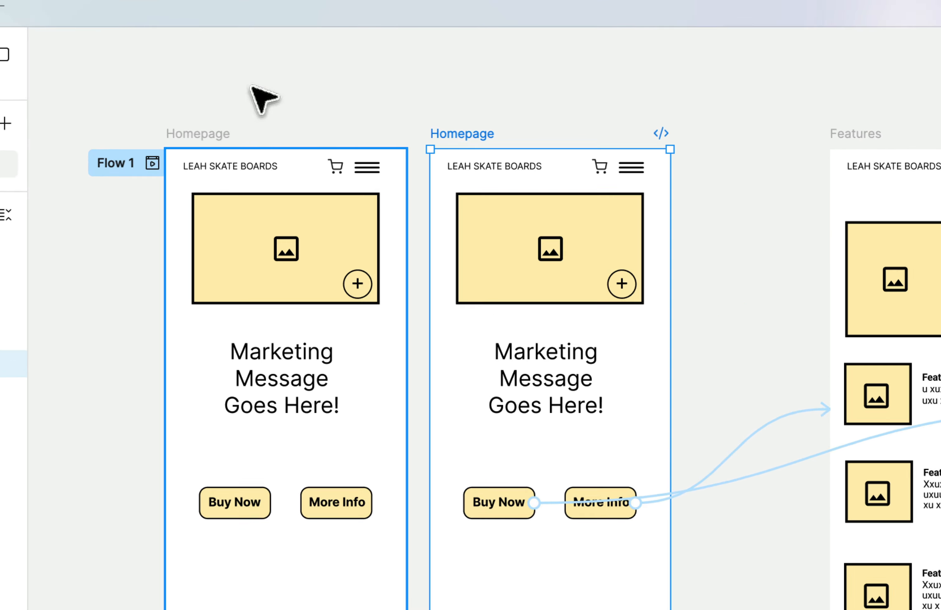
pyautogui.doubleClick(487, 134)
pyautogui.press('Right')
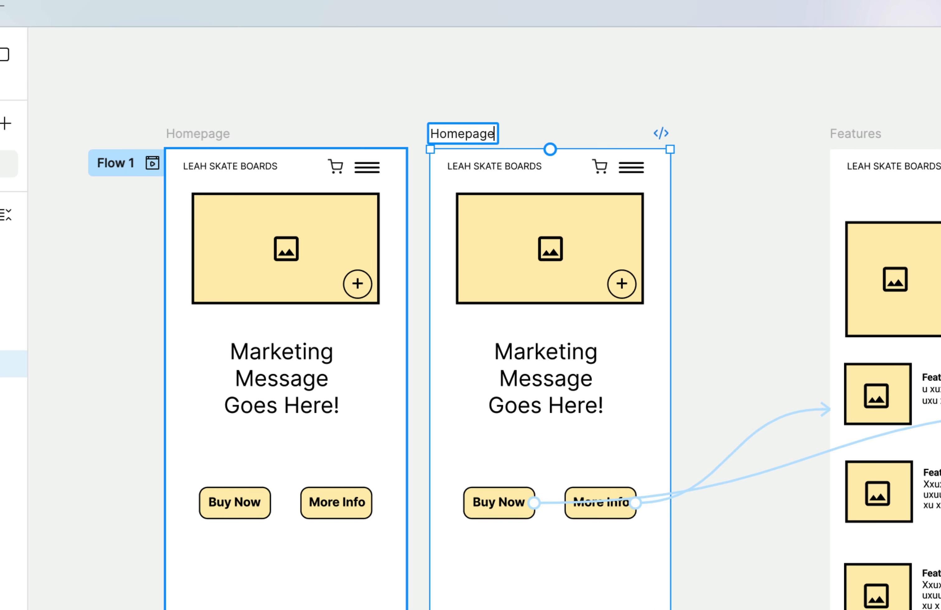
pyautogui.press('Return')
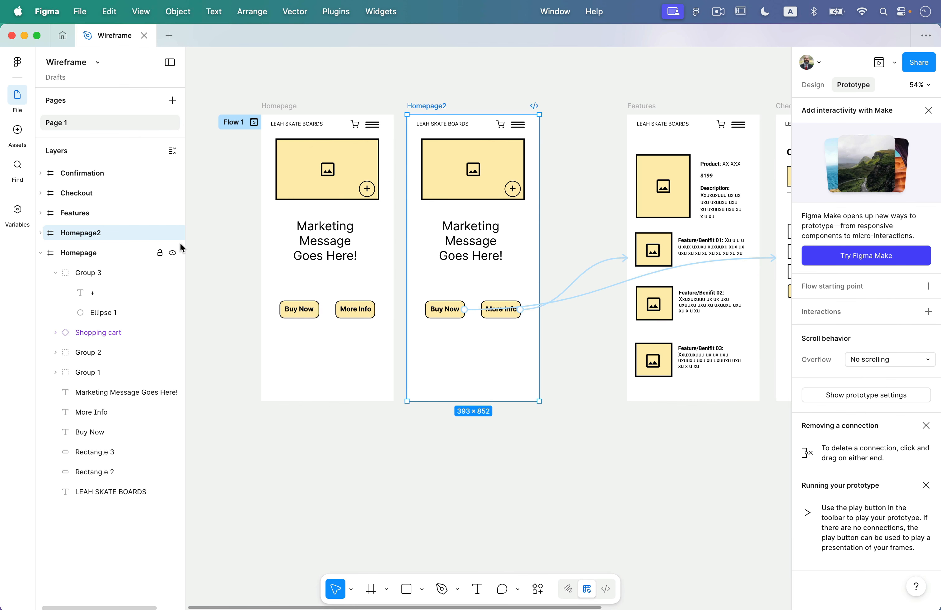
pyautogui.click(554, 211)
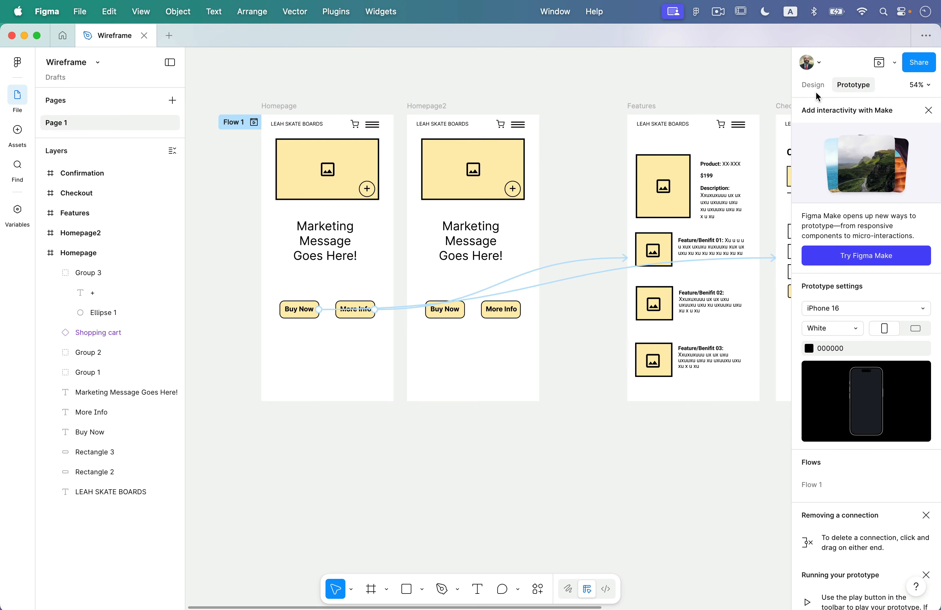
pyautogui.click(815, 88)
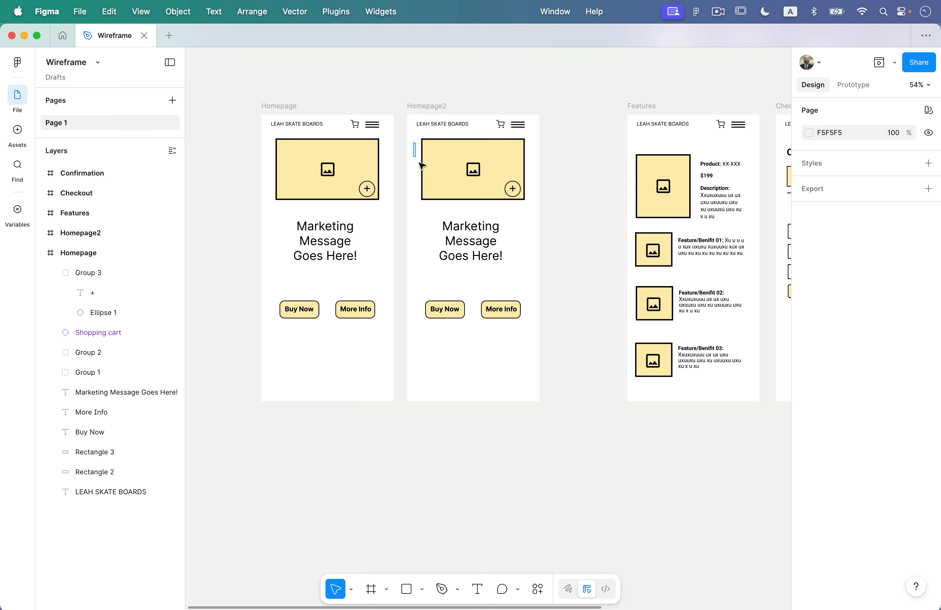
# Try resizing the whole image-box selection in Homepage2, then undo it.
pyautogui.moveTo(413, 142); pyautogui.dragTo(526, 202)
pyautogui.scroll(5, 483, 139)
pyautogui.moveTo(561, 137); pyautogui.dragTo(599, 128)
pyautogui.click(567, 324)
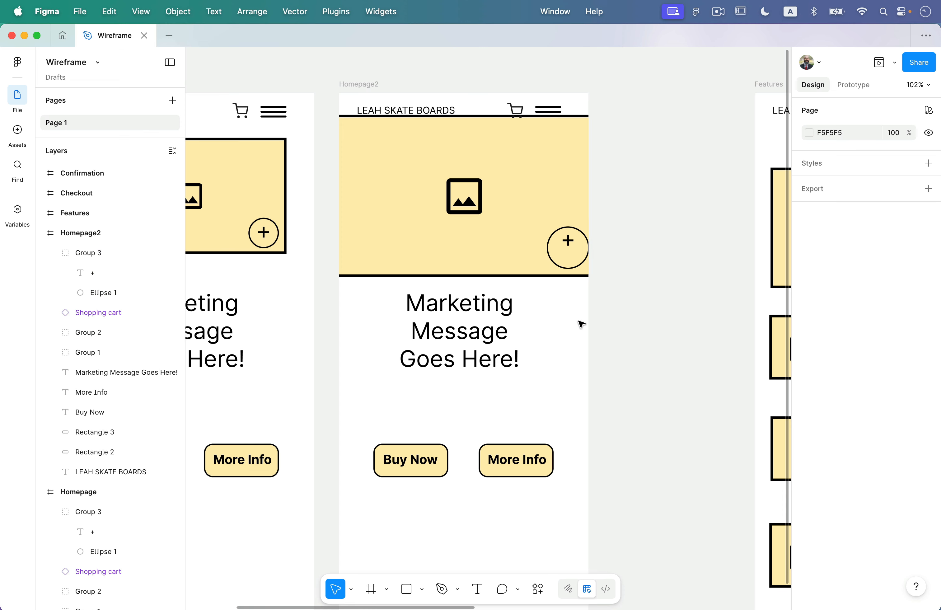
pyautogui.press('super+z')
pyautogui.press('super+z')
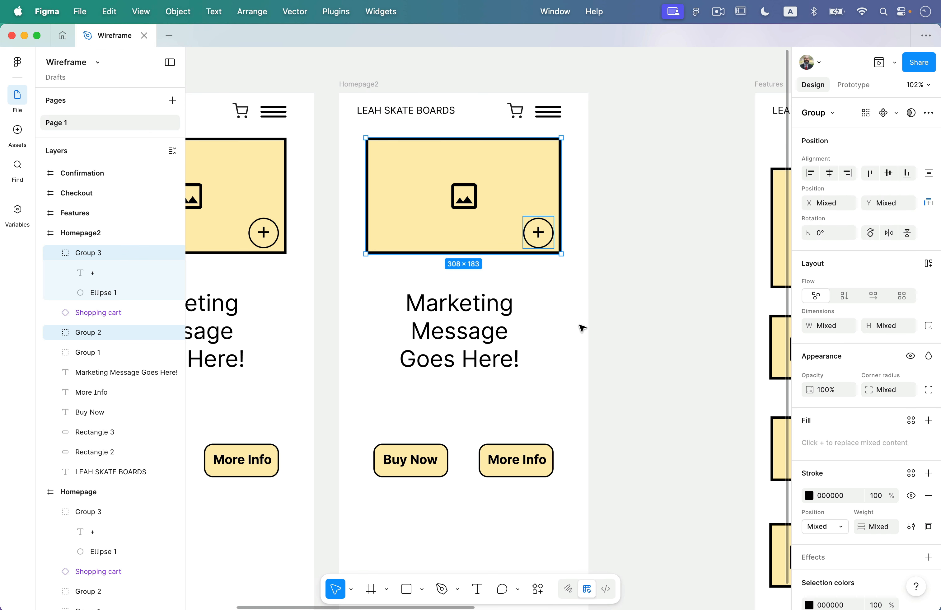
# Widen Homepage2's image rectangle to 418 wide and move the plus circle to the right edge.
pyautogui.click(556, 301)
pyautogui.click(545, 195)
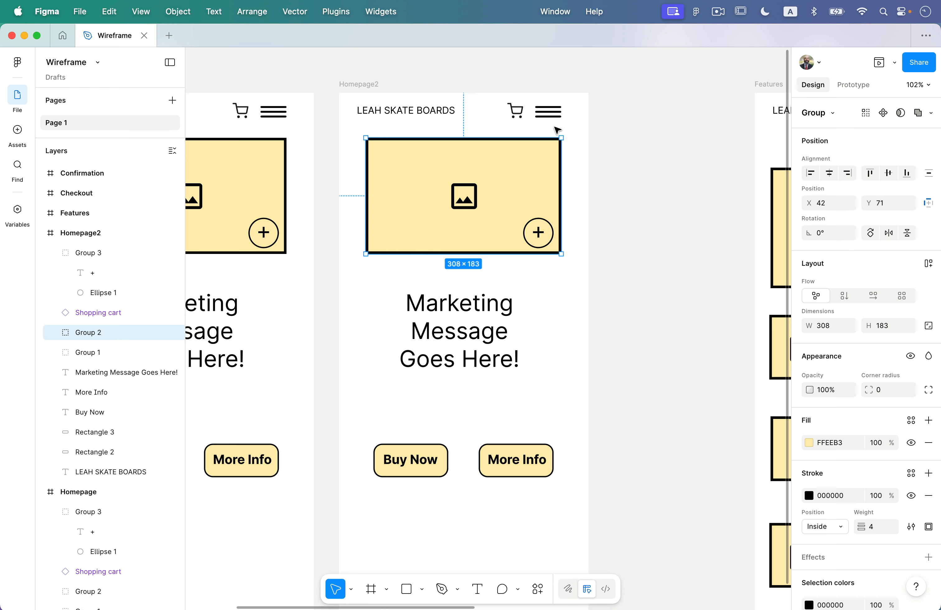
pyautogui.moveTo(561, 137); pyautogui.dragTo(601, 113)
pyautogui.moveTo(552, 234); pyautogui.dragTo(571, 257)
pyautogui.click(568, 330)
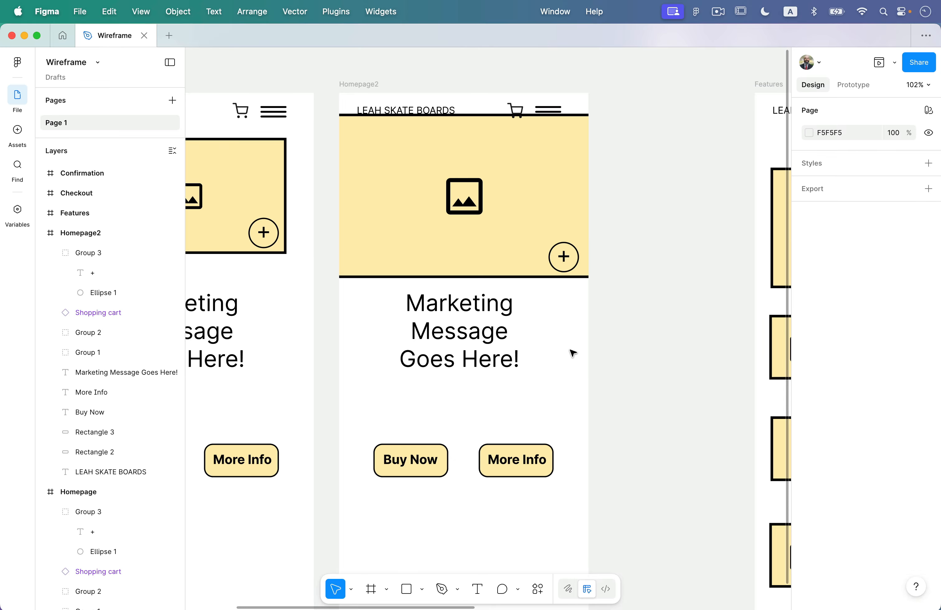
pyautogui.scroll(-5, 573, 353)
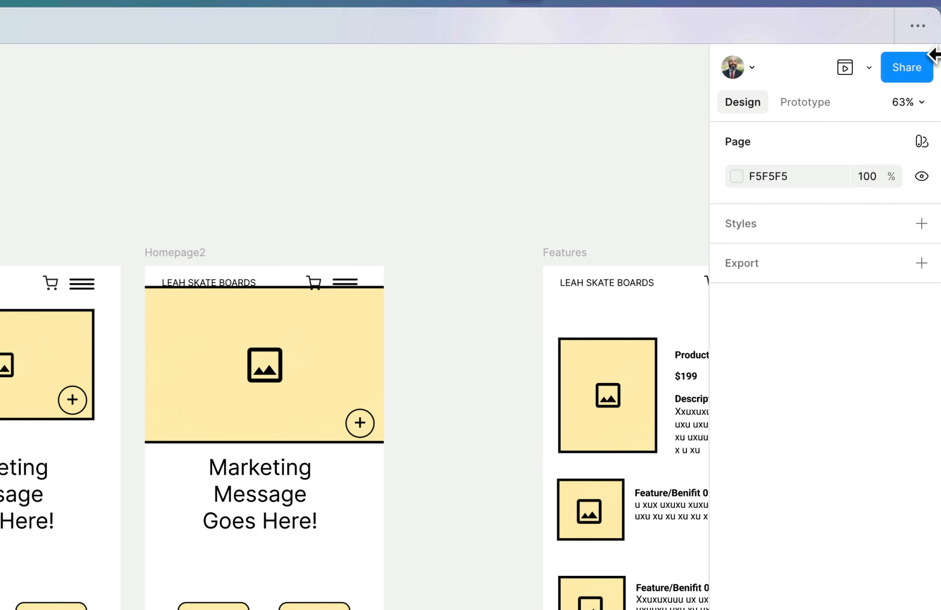
# In prototype mode, link Homepage's plus circle to the Homepage2 frame.
pyautogui.click(862, 84)
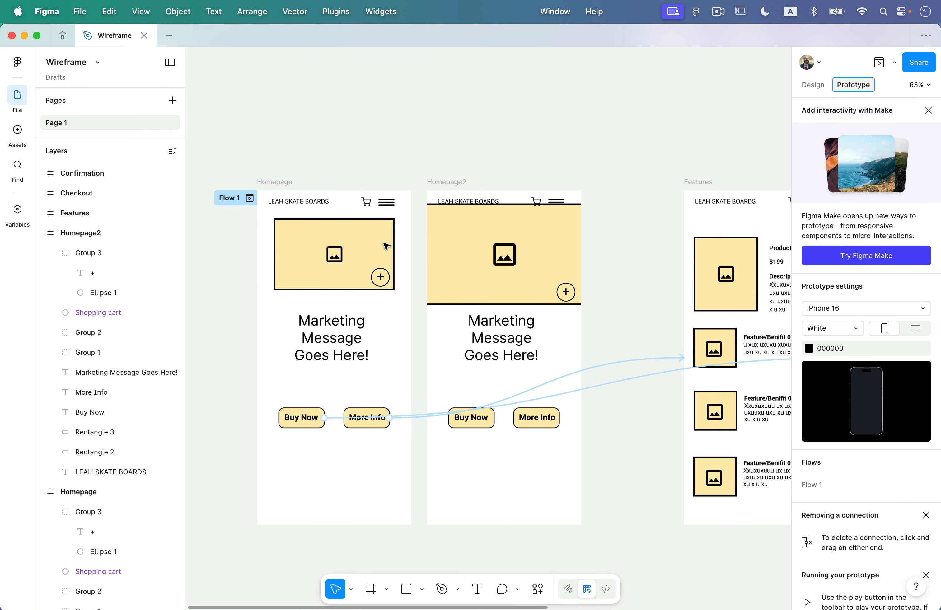
pyautogui.scroll(5, 323, 281)
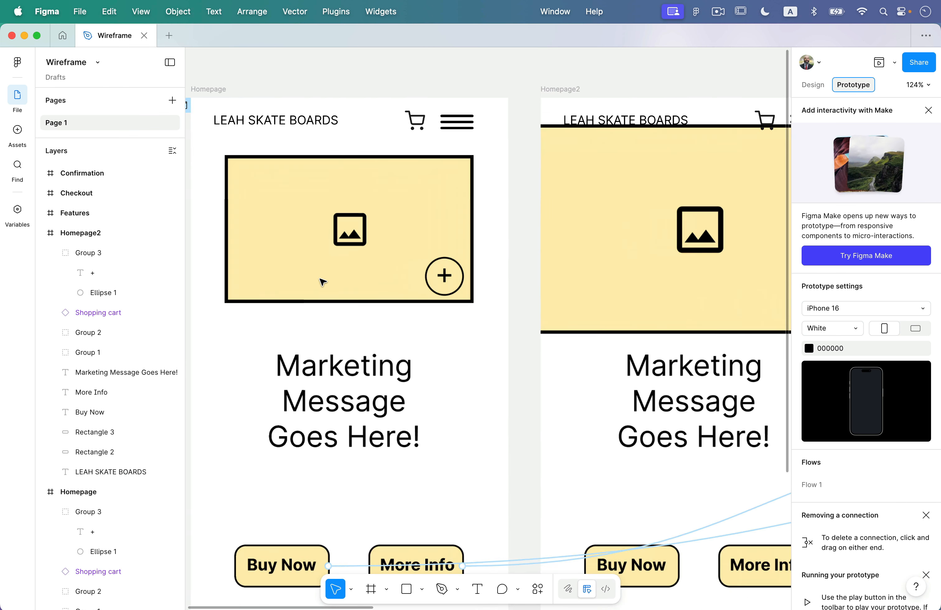
pyautogui.scroll(5, 323, 282)
pyautogui.click(340, 283)
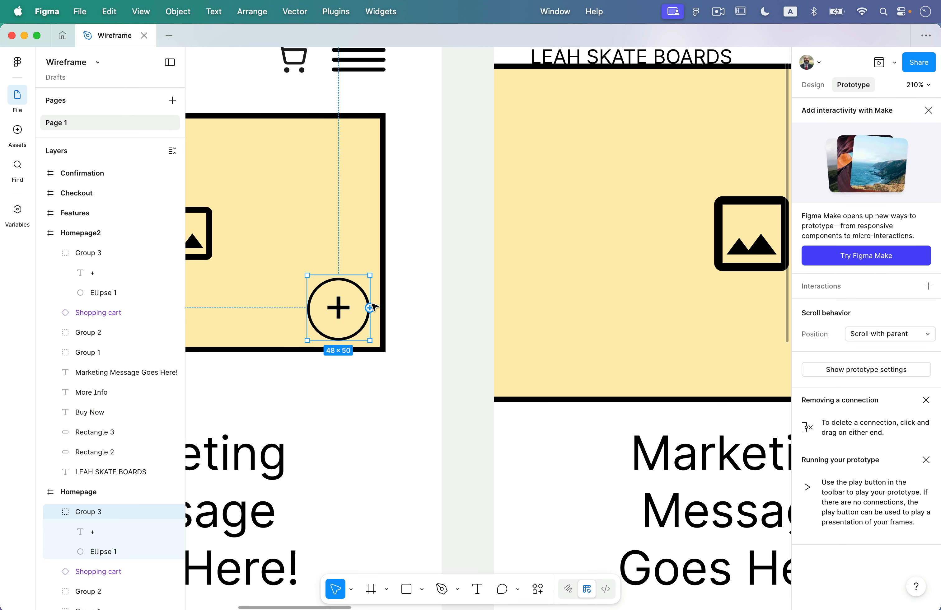
pyautogui.moveTo(369, 308); pyautogui.dragTo(565, 273)
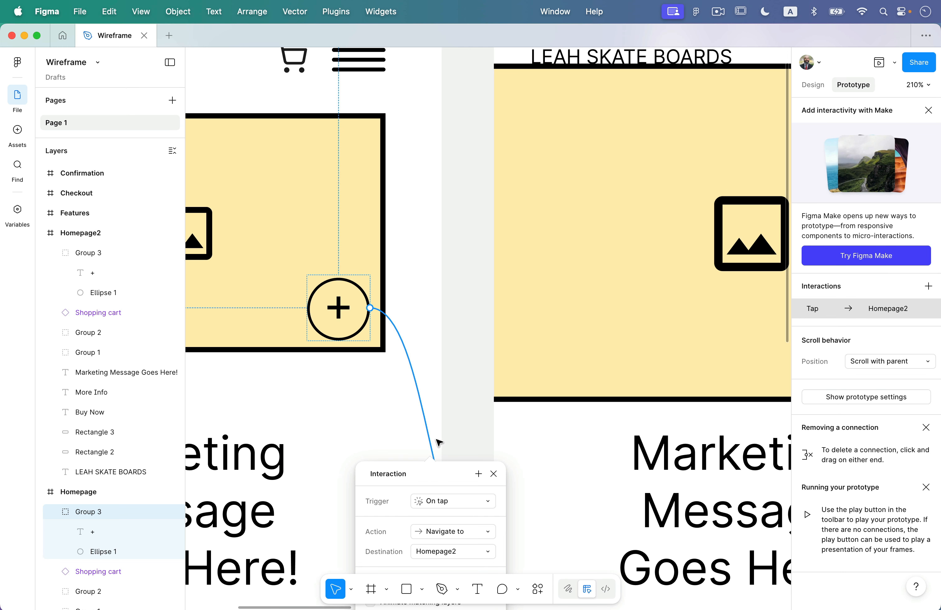
# Set the plus circle transition to Smart animate with a 200ms duration.
pyautogui.scroll(-5, 440, 472)
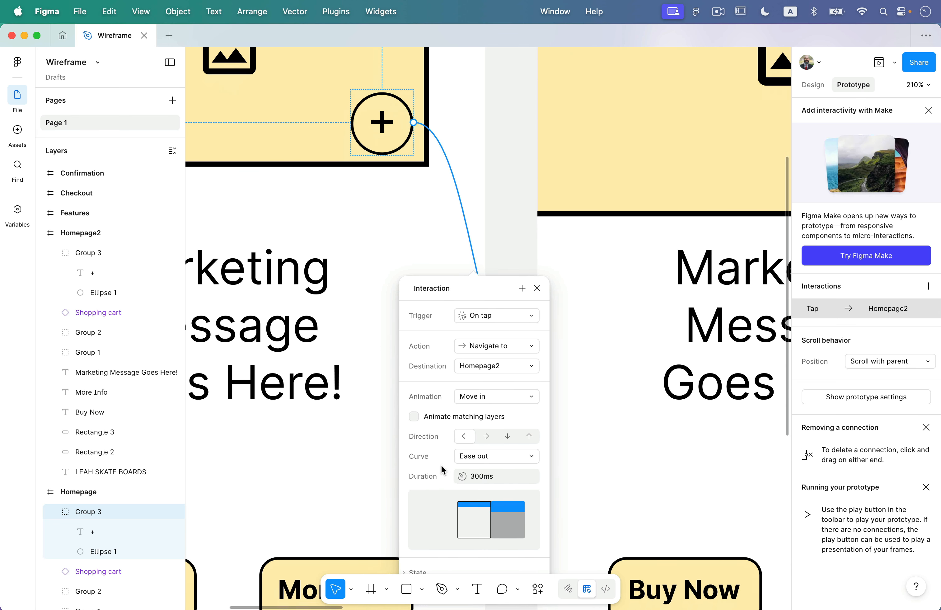
pyautogui.scroll(-2, 490, 346)
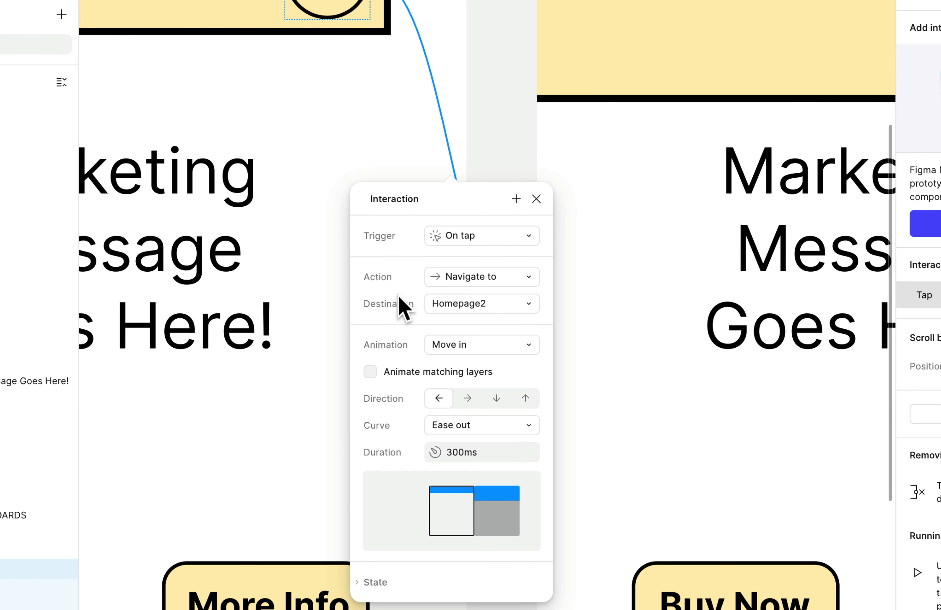
pyautogui.click(477, 343)
pyautogui.click(483, 312)
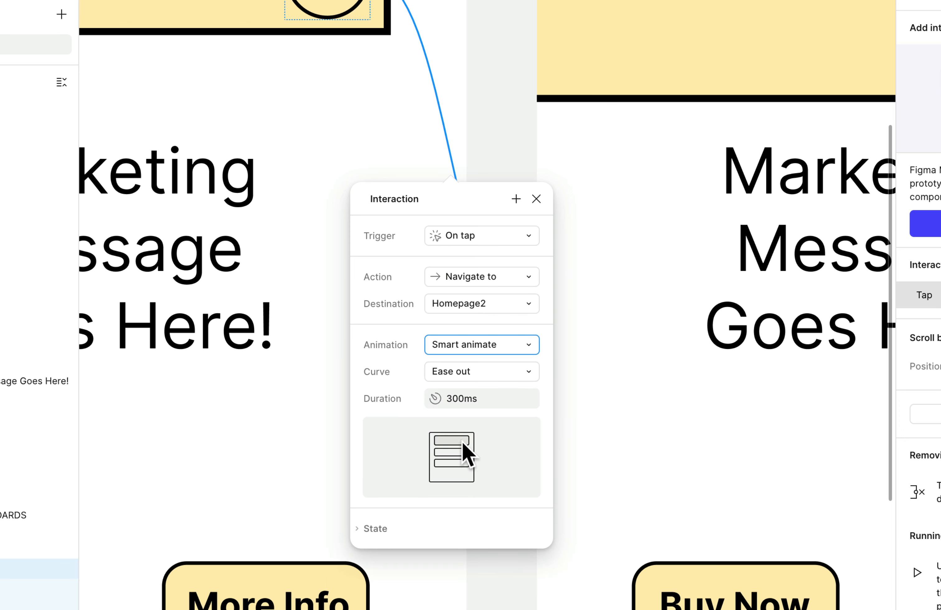
pyautogui.click(453, 400)
pyautogui.press('Left')
pyautogui.press('Right')
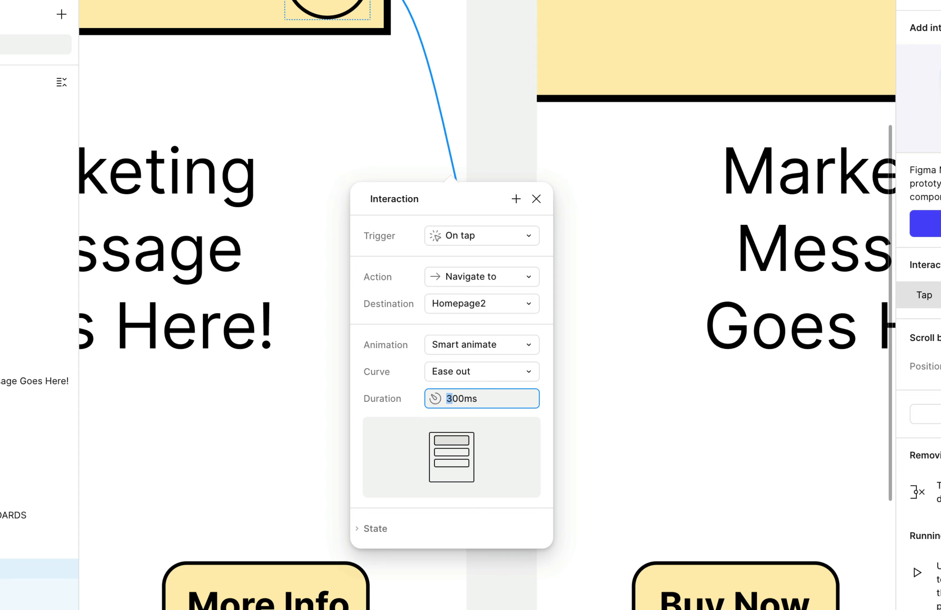
pyautogui.write('2')
pyautogui.click(495, 449)
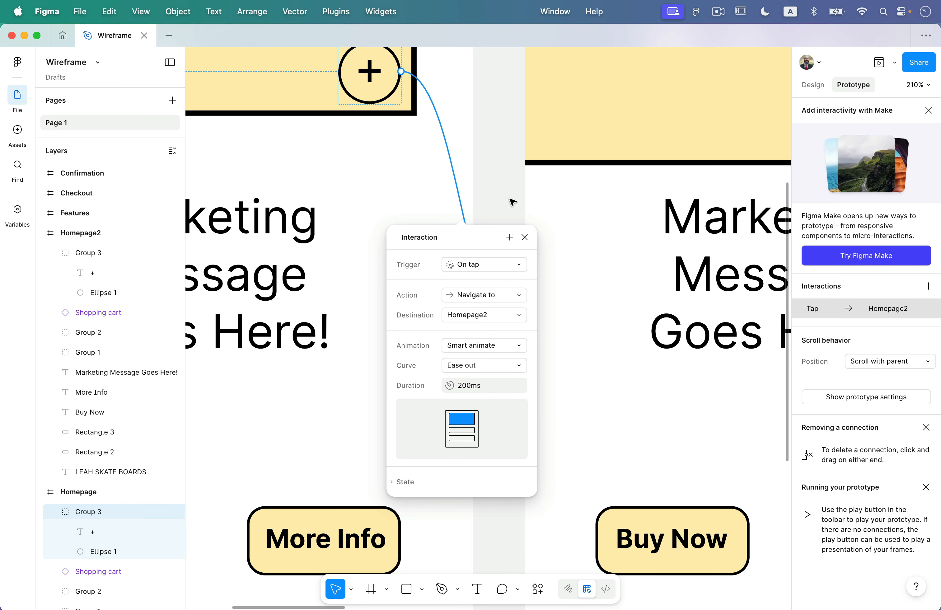
pyautogui.click(511, 201)
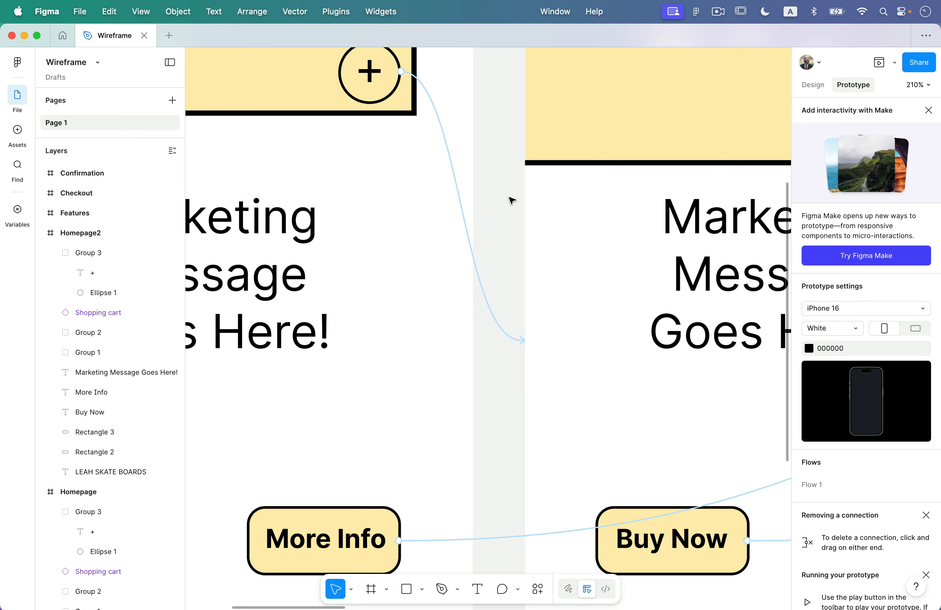
pyautogui.scroll(-3, 503, 214)
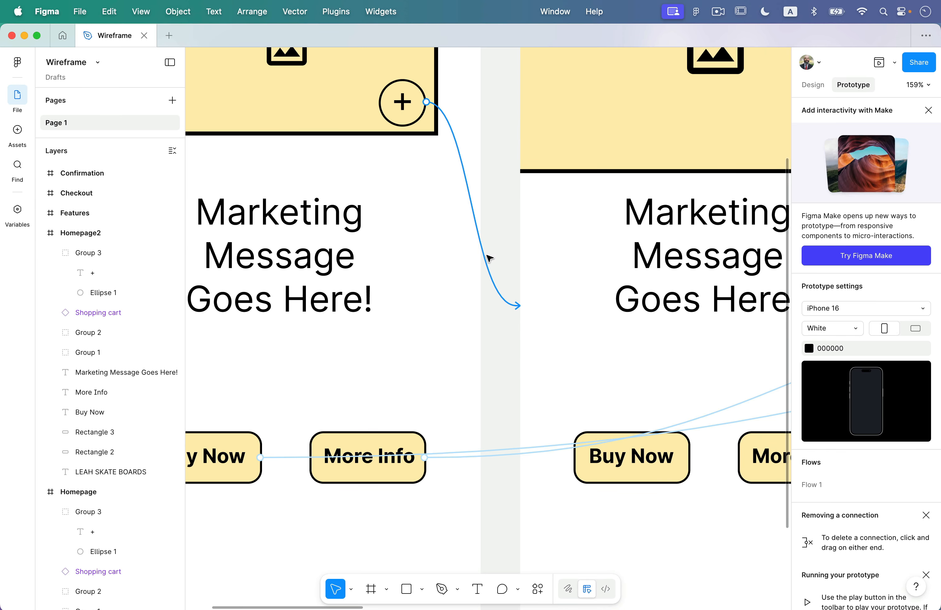
pyautogui.scroll(-3, 495, 252)
pyautogui.scroll(3, 493, 256)
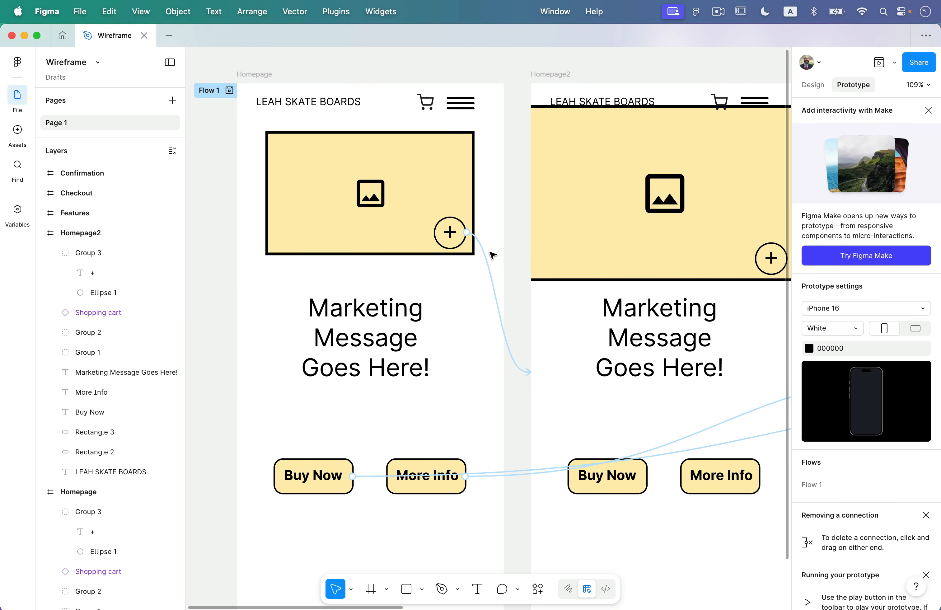
pyautogui.click(227, 99)
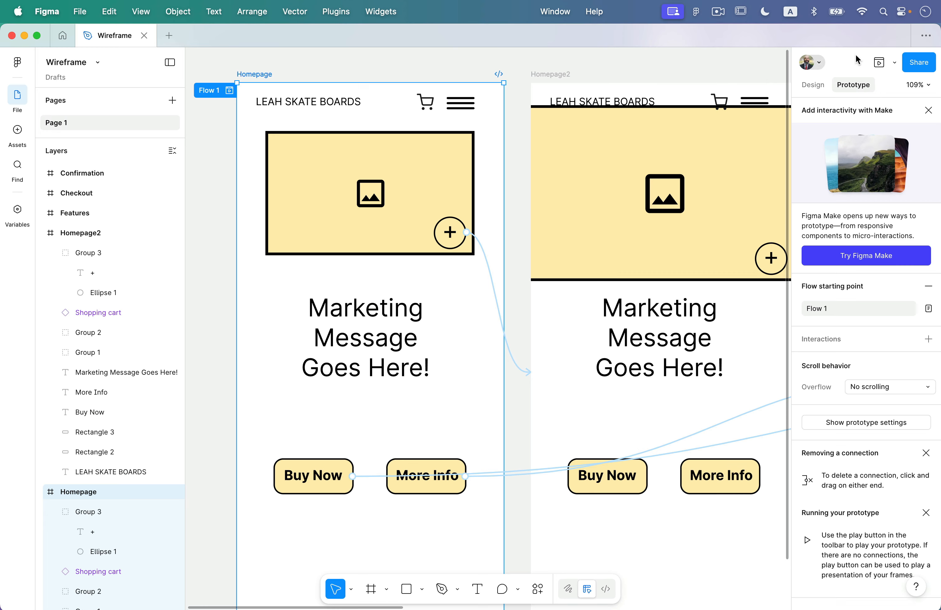
pyautogui.click(879, 63)
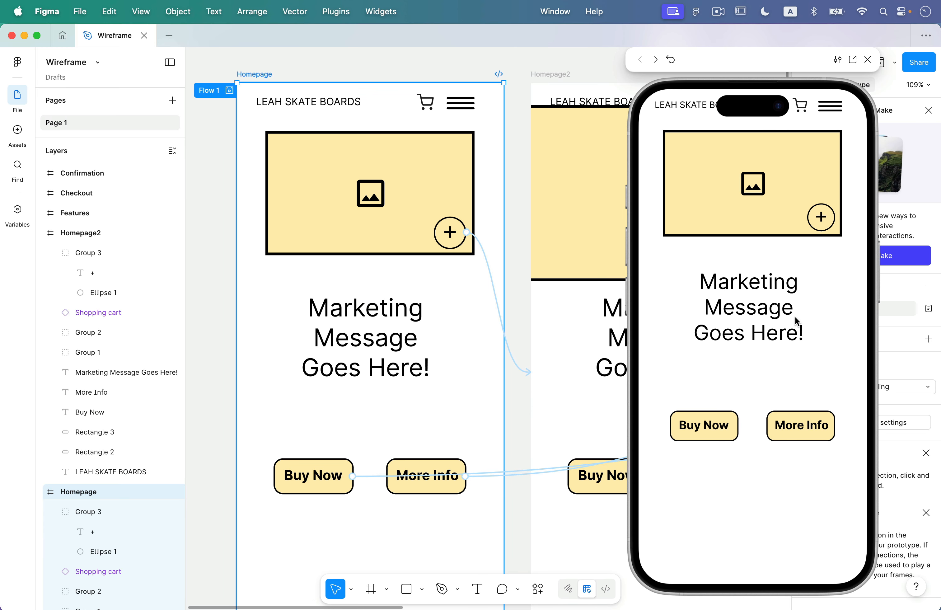
pyautogui.click(822, 216)
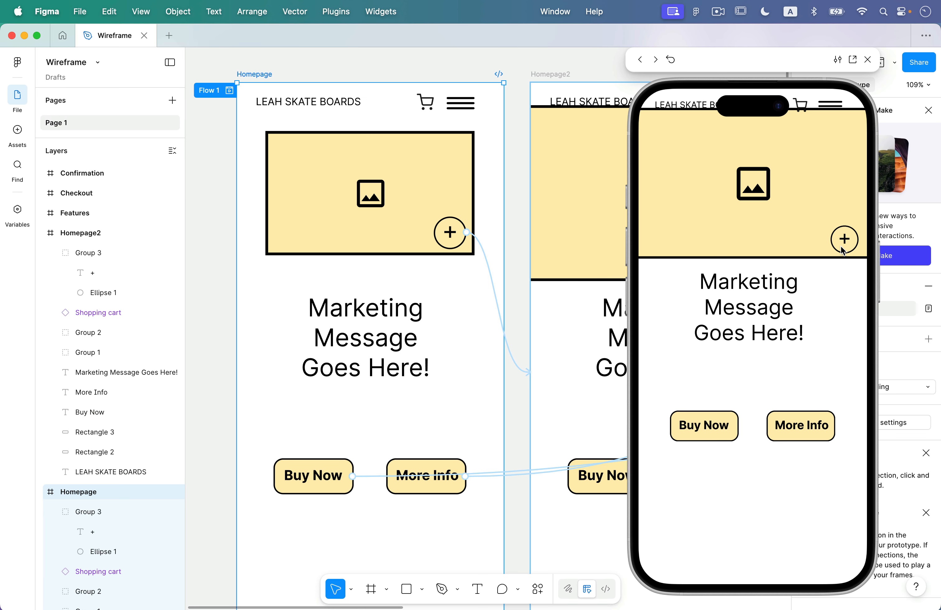
pyautogui.click(844, 241)
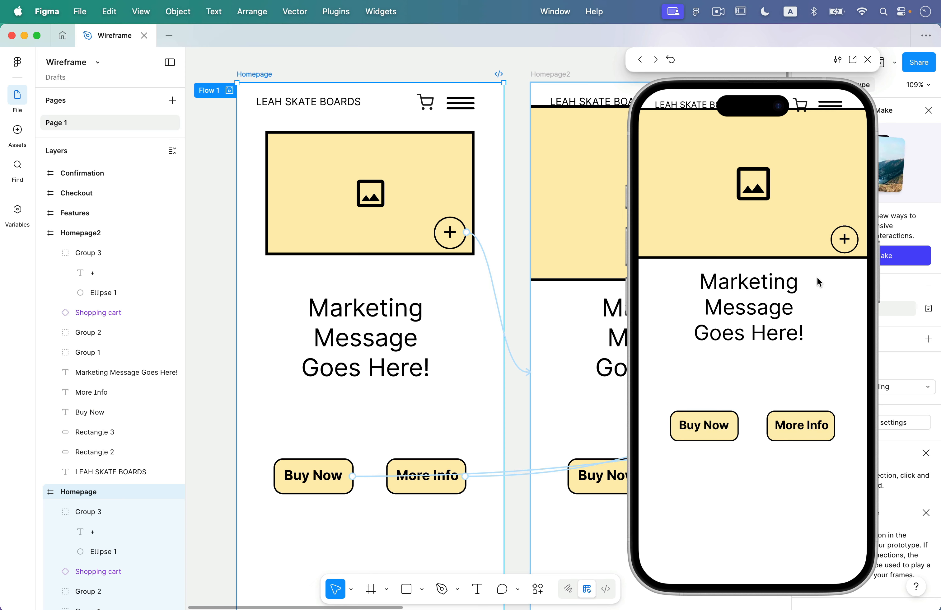
pyautogui.click(669, 60)
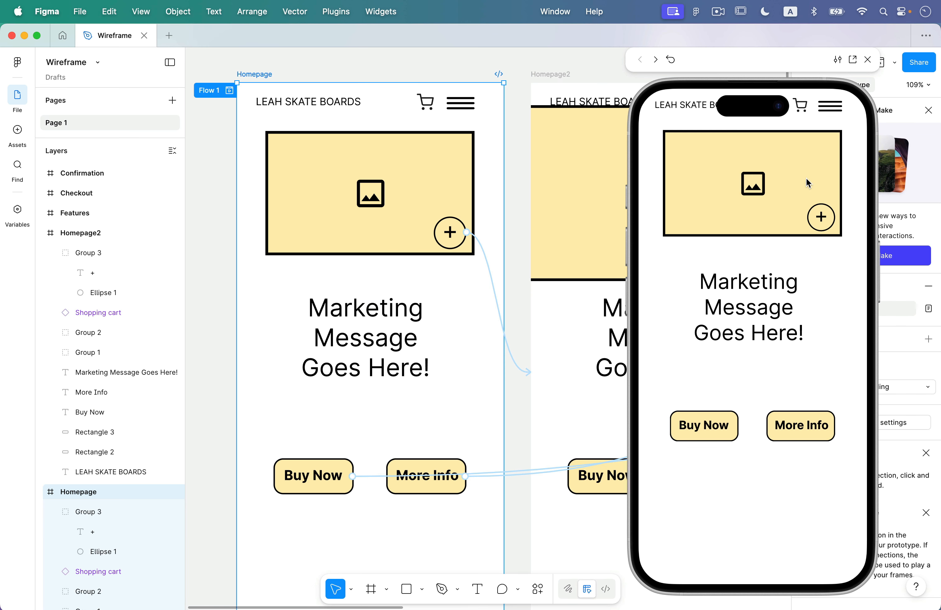
pyautogui.click(821, 217)
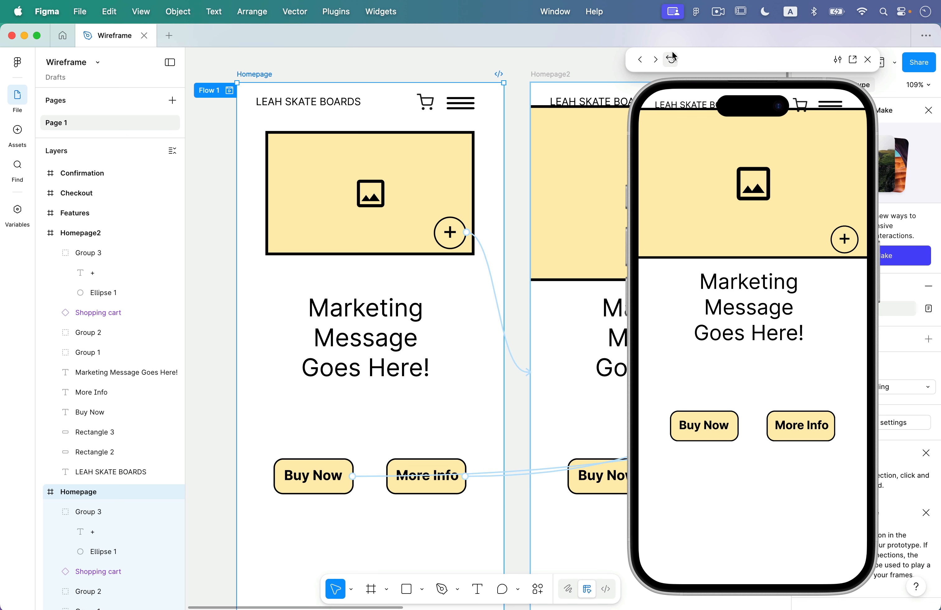
pyautogui.click(866, 60)
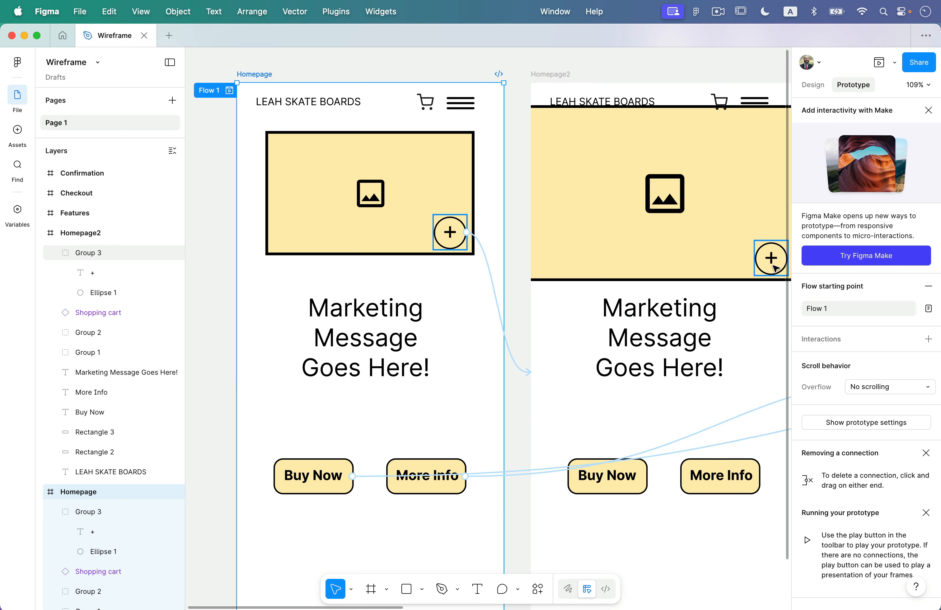
# Link Homepage2's plus button back to Homepage with a Smart animate transition.
pyautogui.click(763, 266)
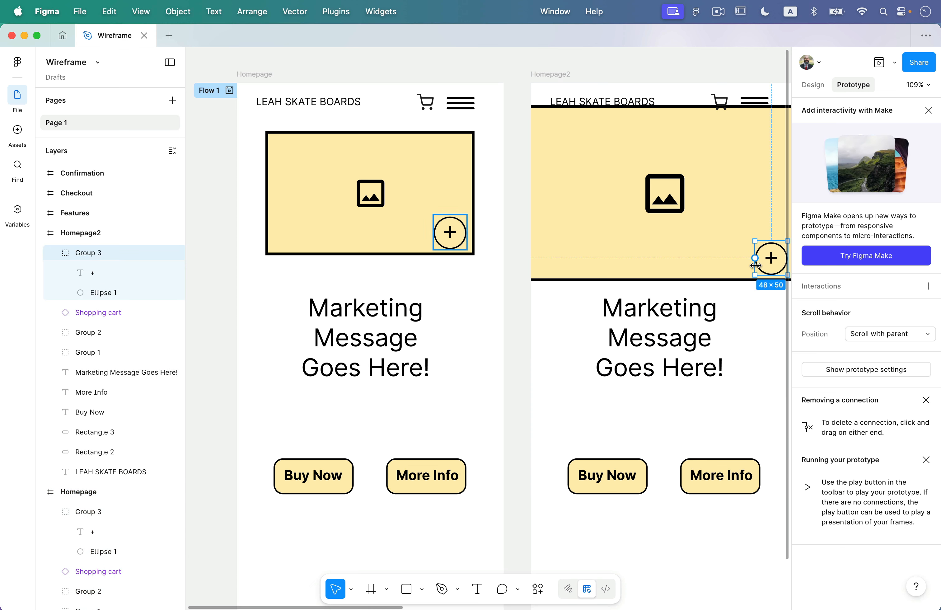
pyautogui.moveTo(755, 258); pyautogui.dragTo(473, 289)
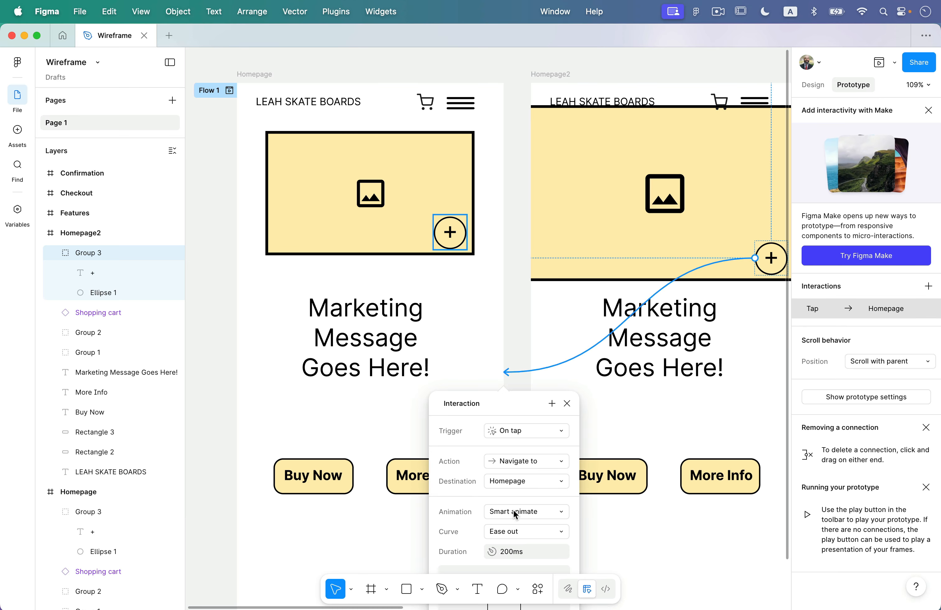
pyautogui.click(516, 349)
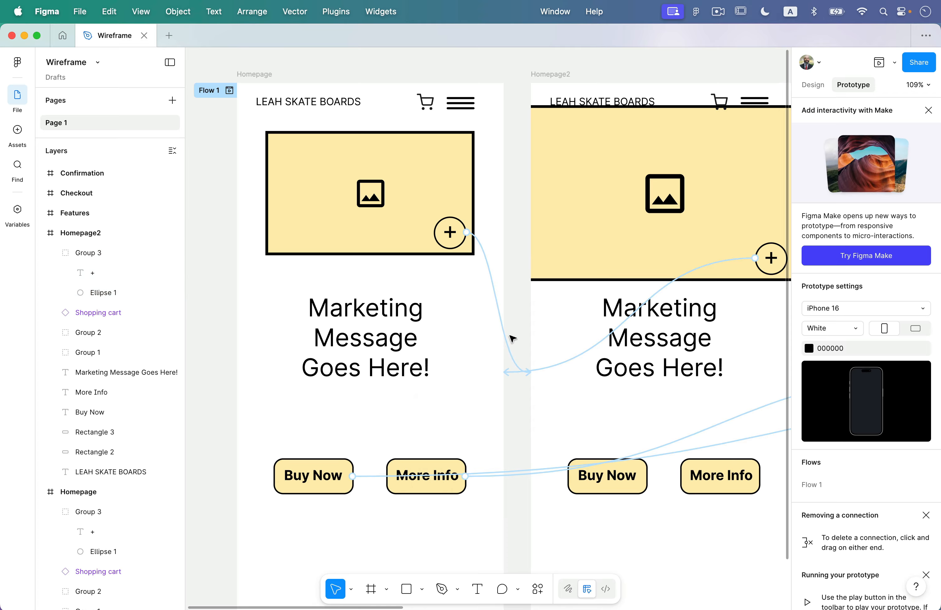
# Preview the prototype from Homepage, tapping the plus button repeatedly to test the hero-image expansion.
pyautogui.click(878, 64)
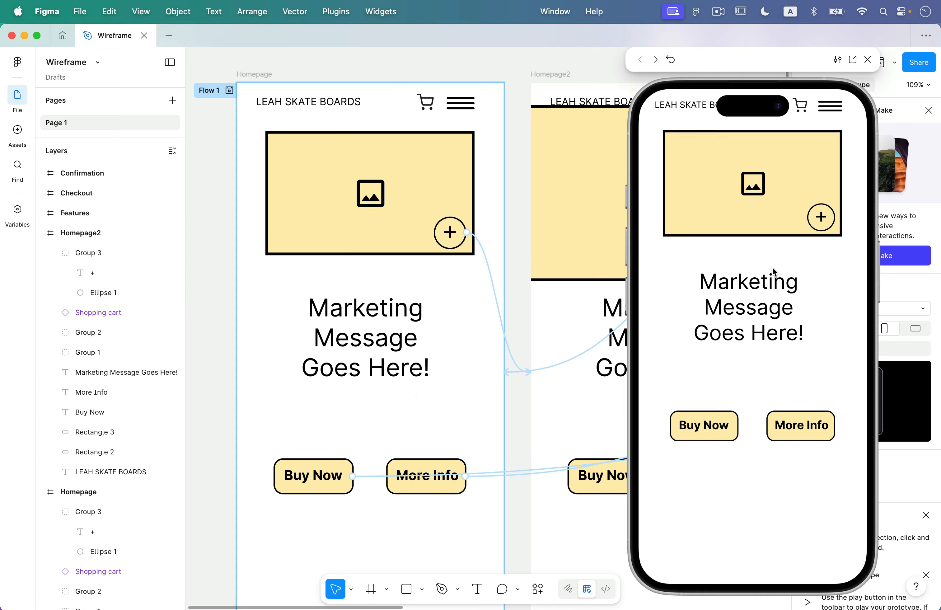
pyautogui.click(822, 217)
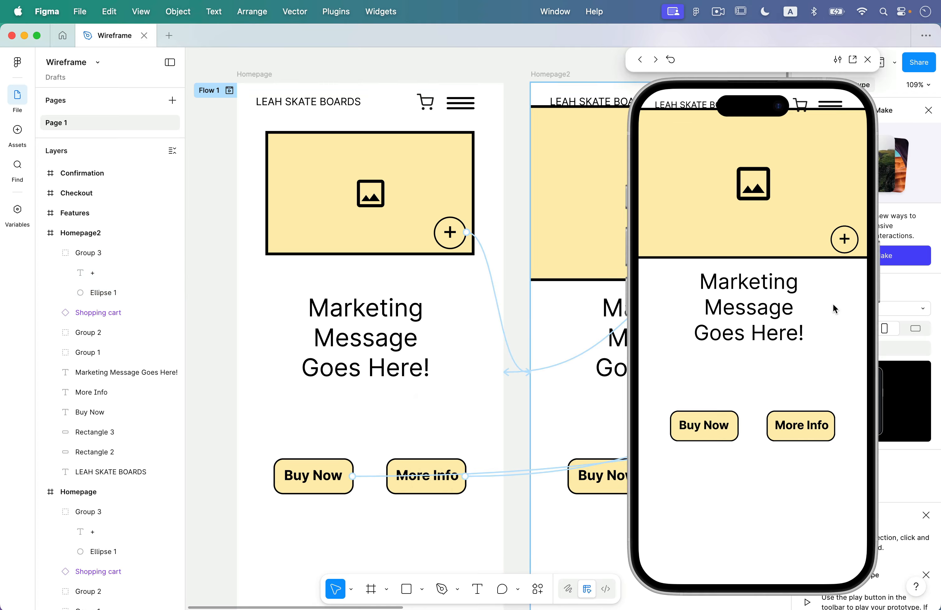
pyautogui.click(845, 241)
pyautogui.click(821, 217)
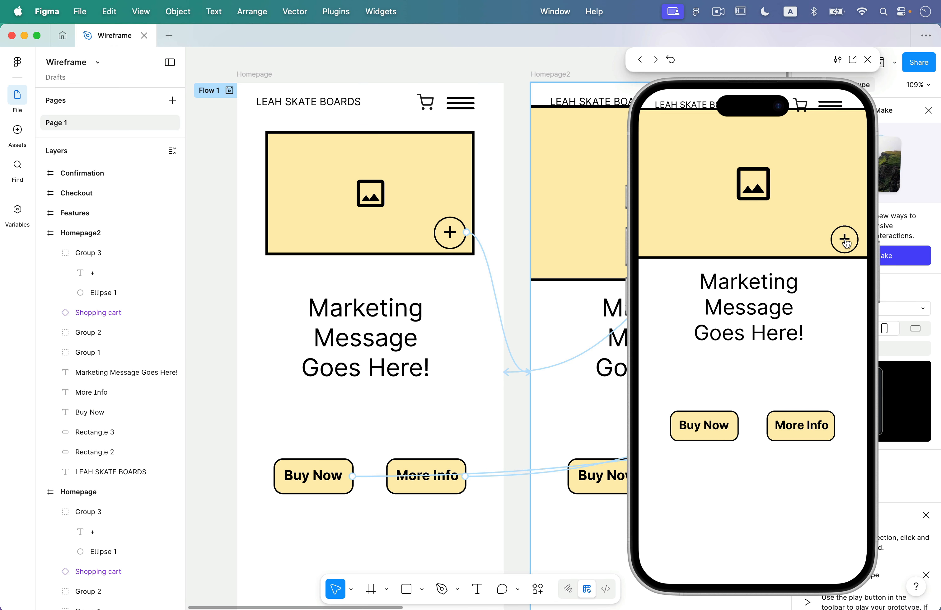
pyautogui.click(844, 239)
pyautogui.click(832, 225)
pyautogui.click(842, 235)
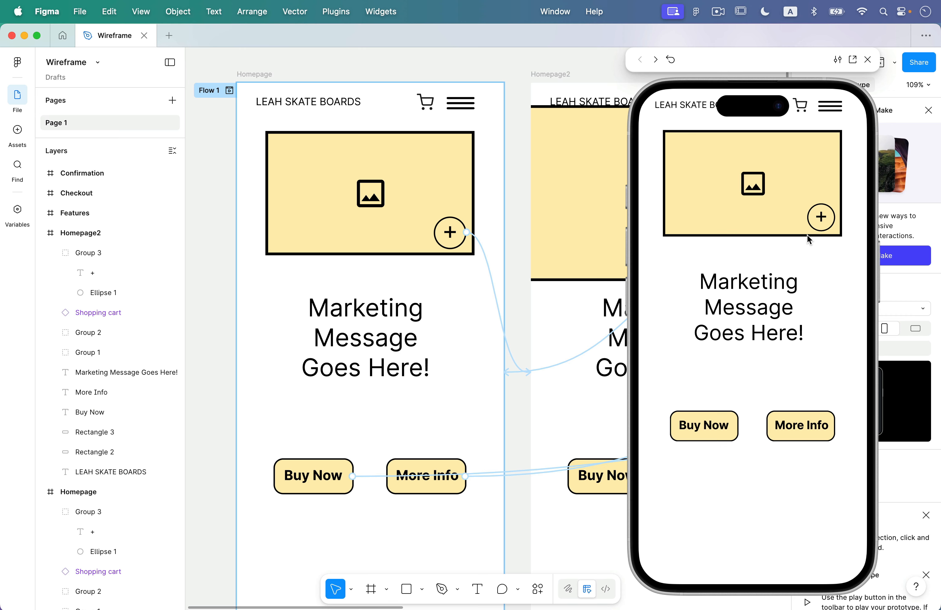
pyautogui.click(826, 224)
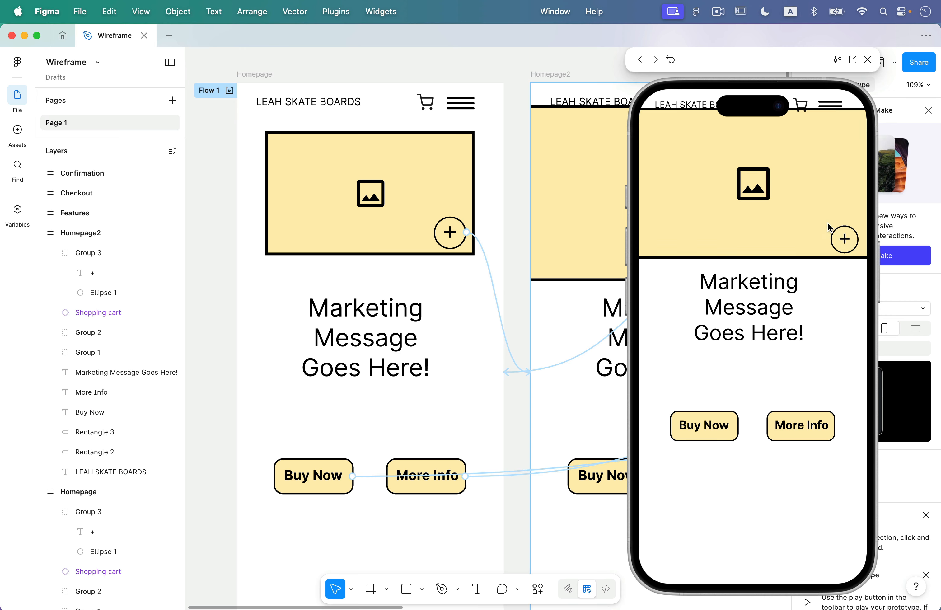
pyautogui.click(837, 228)
# Test Buy Now to Check out and More Info to Features, then close the preview.
pyautogui.click(708, 436)
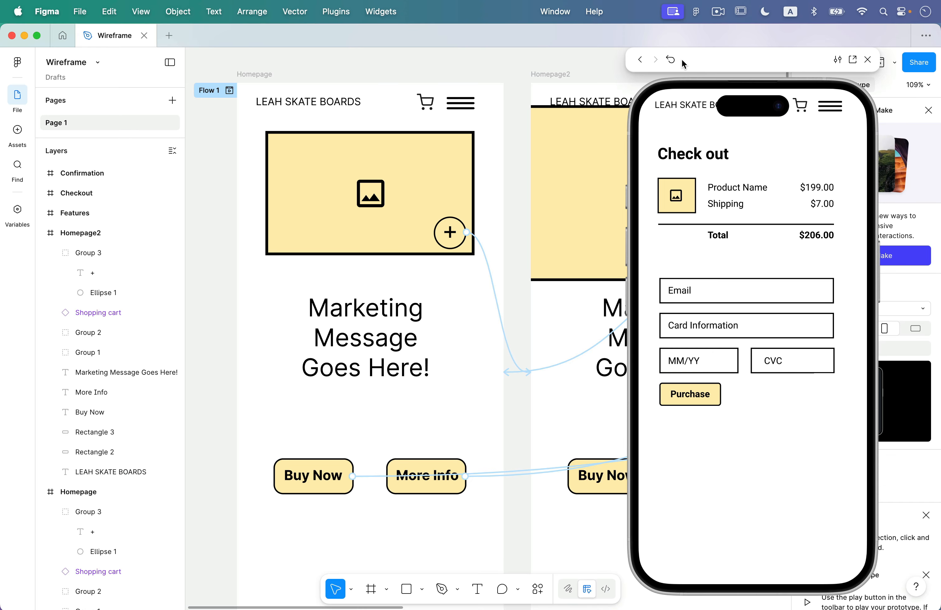
pyautogui.click(674, 59)
pyautogui.click(806, 430)
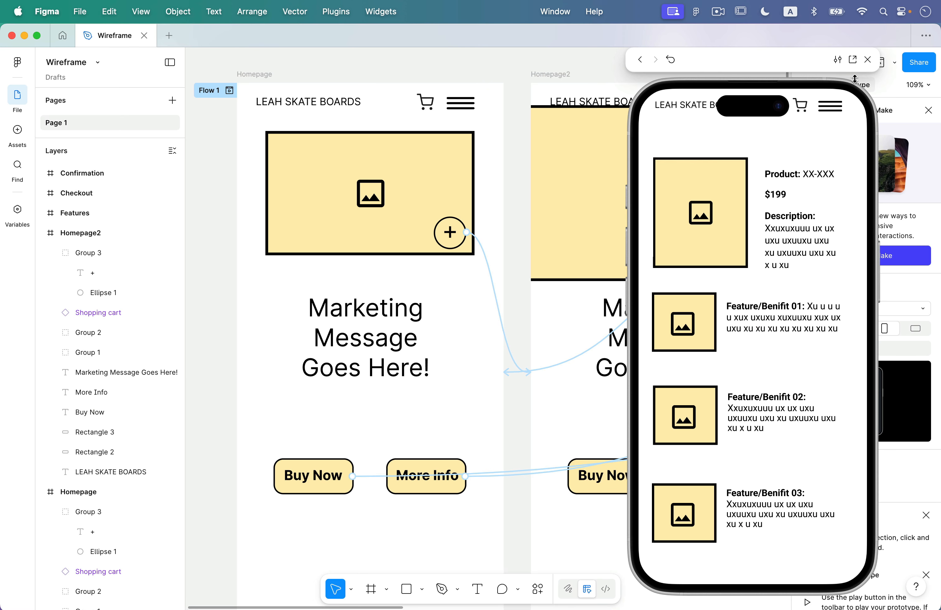
pyautogui.click(867, 60)
pyautogui.scroll(-3, 750, 149)
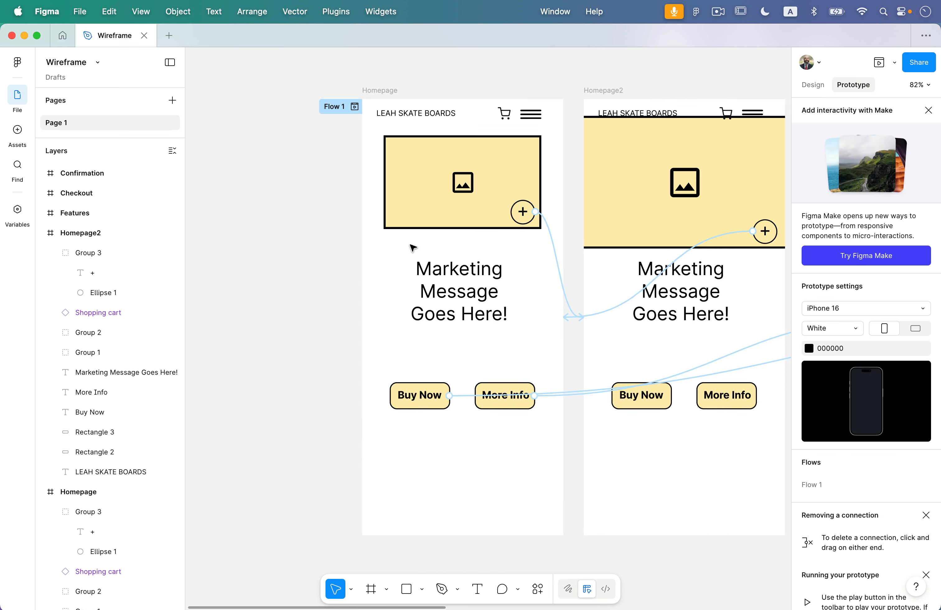
# Pan the canvas to the Checkout and Confirmation frames and select the Checkout frame.
pyautogui.scroll(-5, 442, 248)
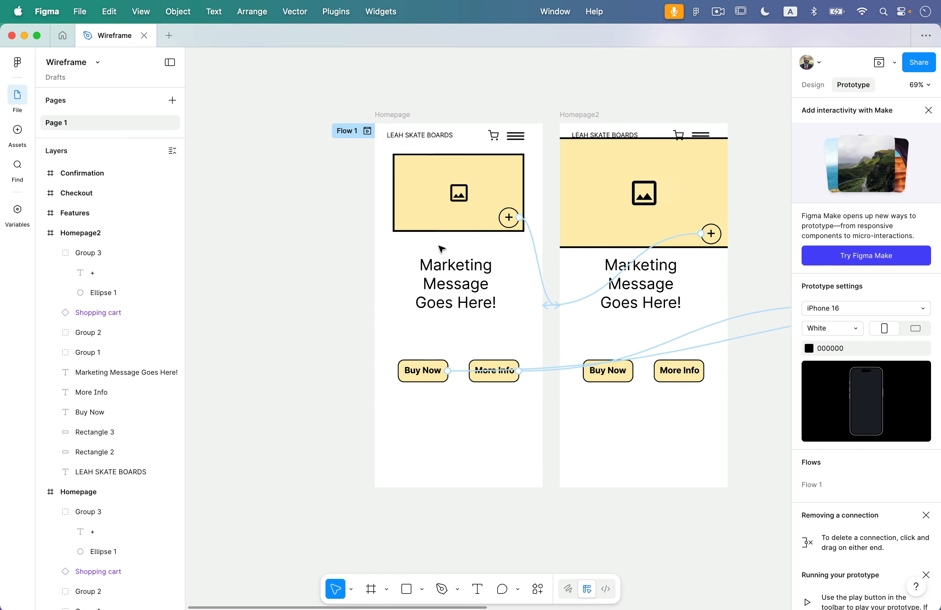
pyautogui.hscroll(10, 442, 248)
pyautogui.scroll(-2, 442, 248)
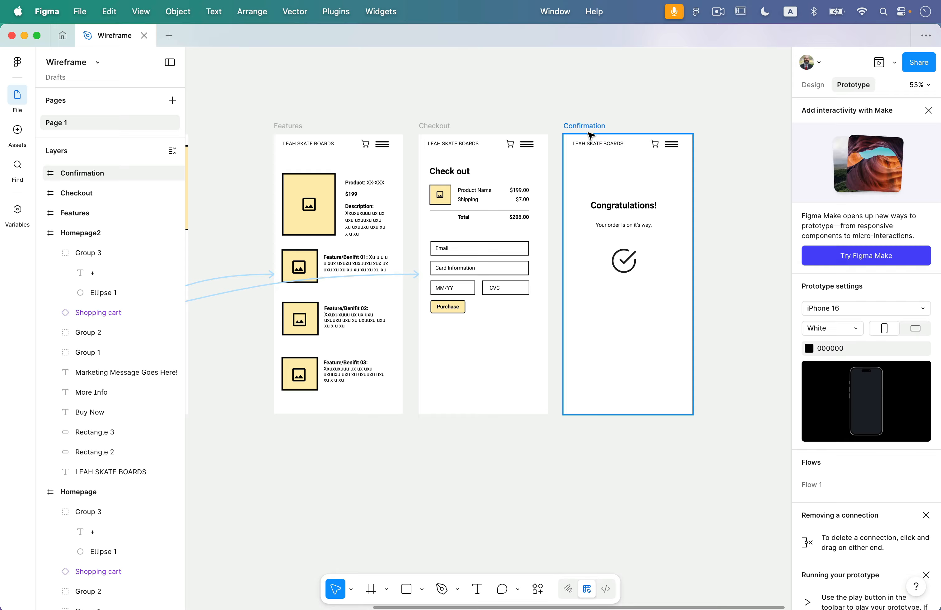
pyautogui.click(443, 127)
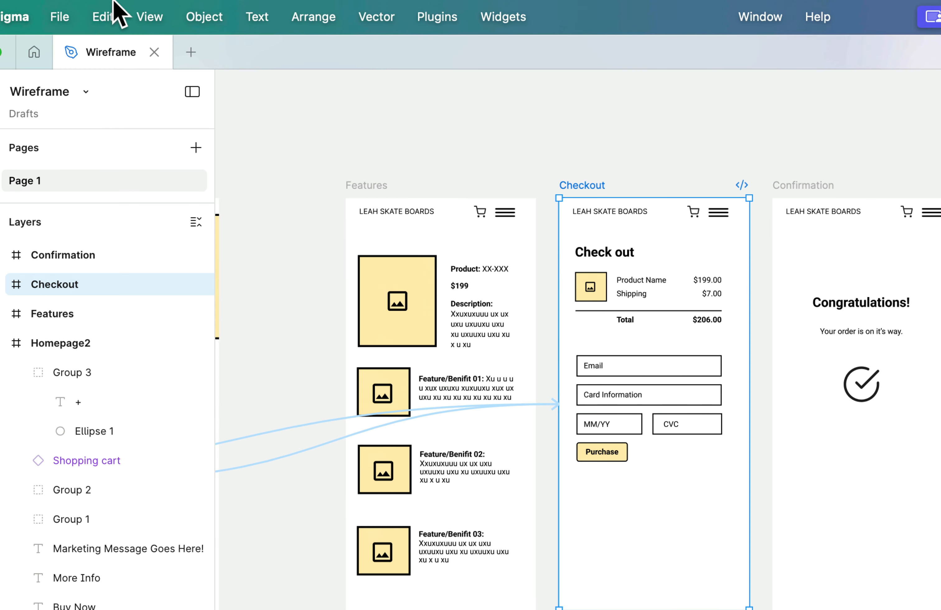
# Duplicate the Checkout screen with Edit > Duplicate and place the copy below the original.
pyautogui.click(109, 11)
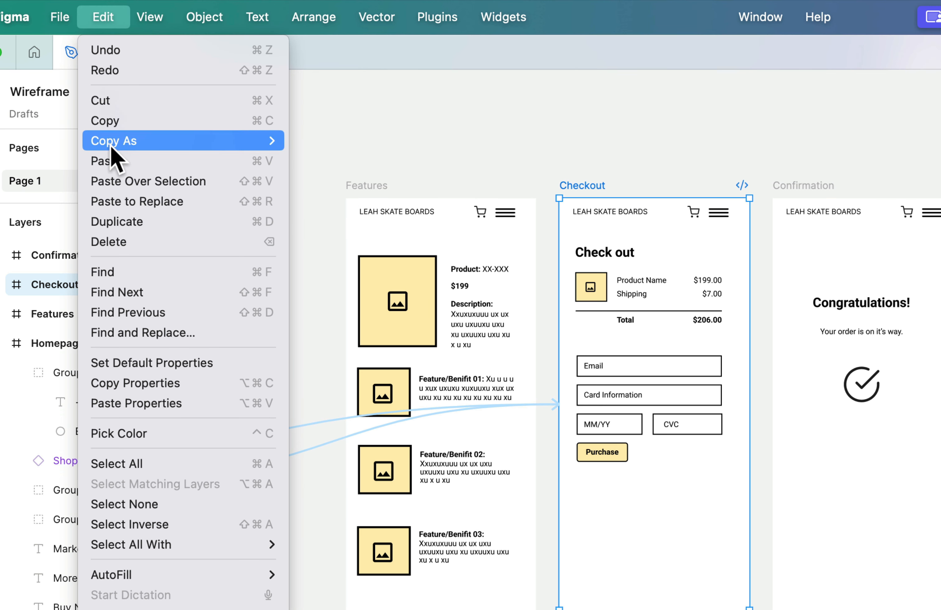
pyautogui.click(141, 221)
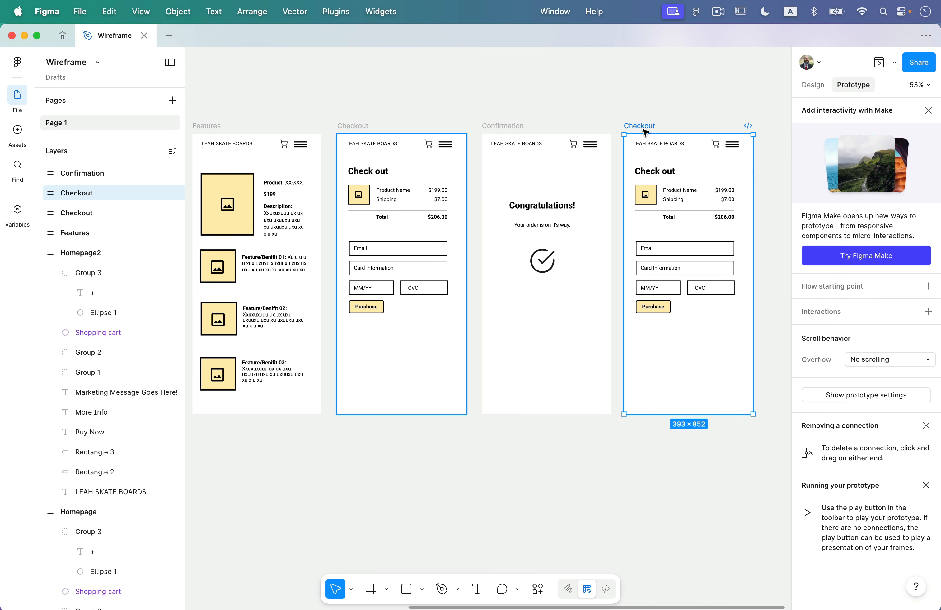
pyautogui.moveTo(645, 130); pyautogui.dragTo(344, 429)
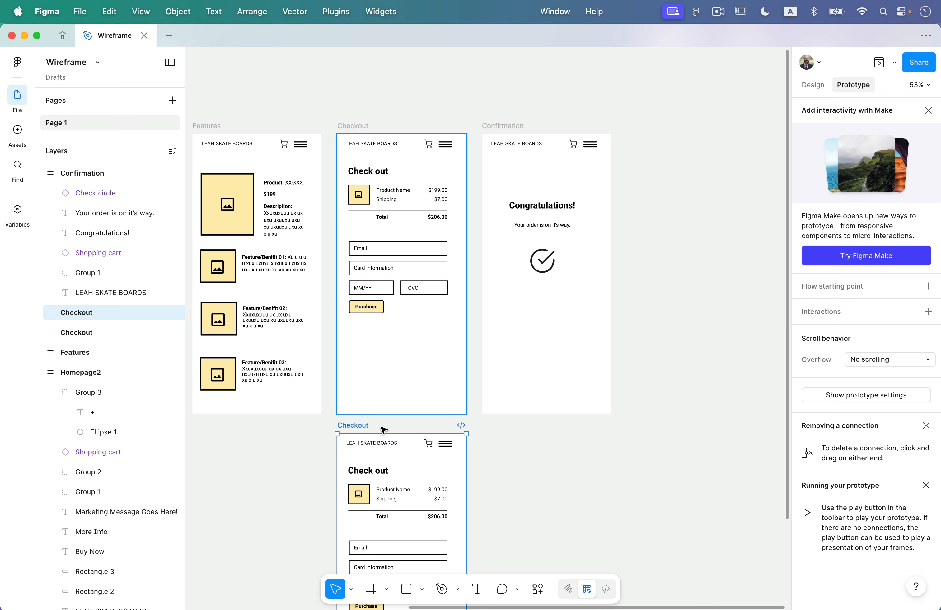
# Rename the copied screen to Checkout2.
pyautogui.doubleClick(362, 425)
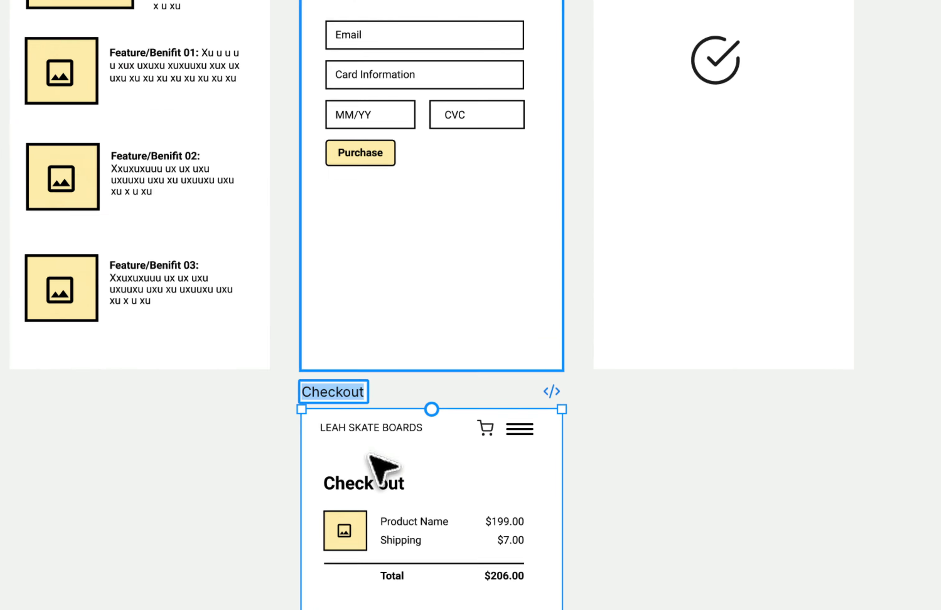
pyautogui.press('Right')
pyautogui.write('2')
pyautogui.press('Return')
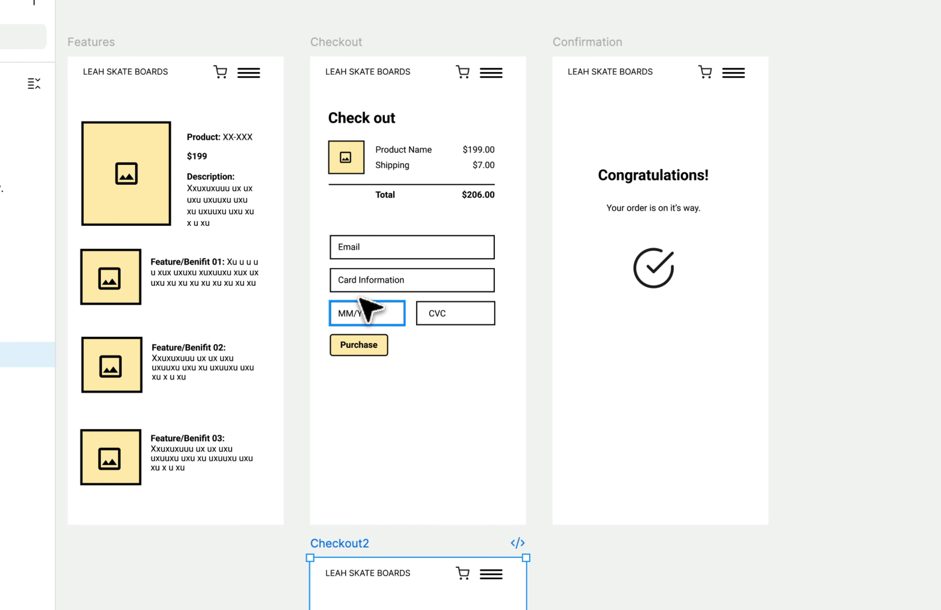
# Replace the Email placeholder in Checkout2 with a sample email address.
pyautogui.scroll(-3, 396, 358)
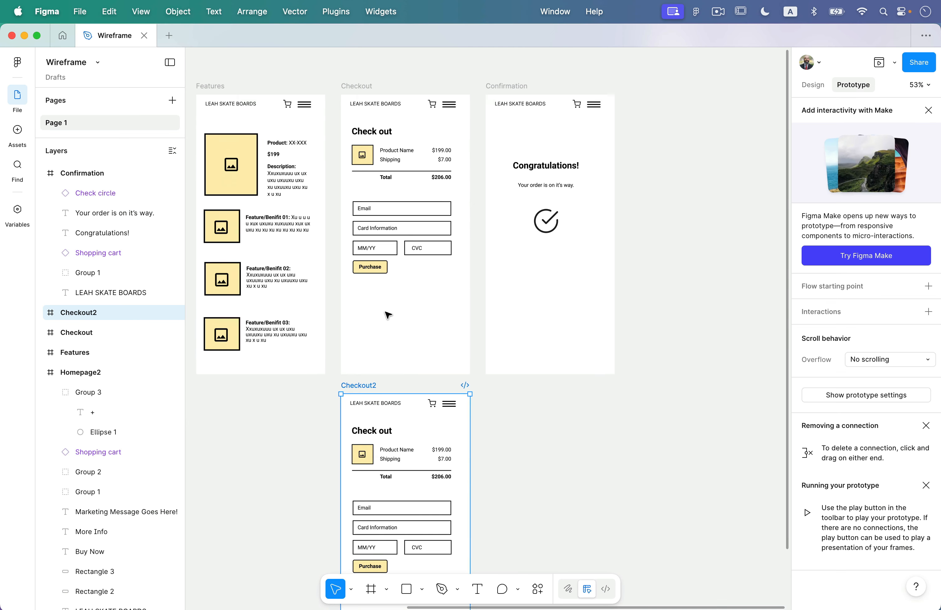
pyautogui.scroll(-5, 396, 358)
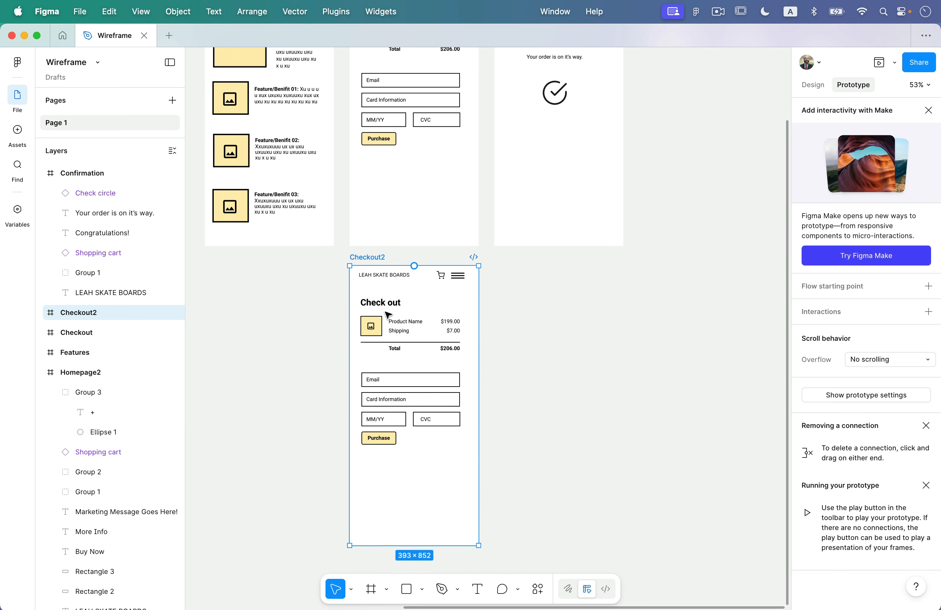
pyautogui.scroll(3, 394, 356)
pyautogui.scroll(5, 384, 355)
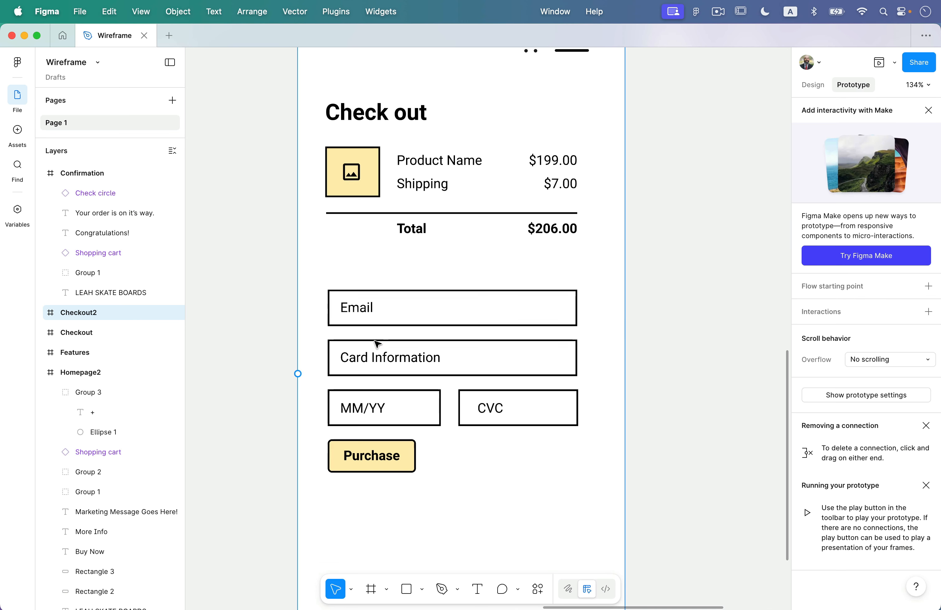
pyautogui.click(362, 313)
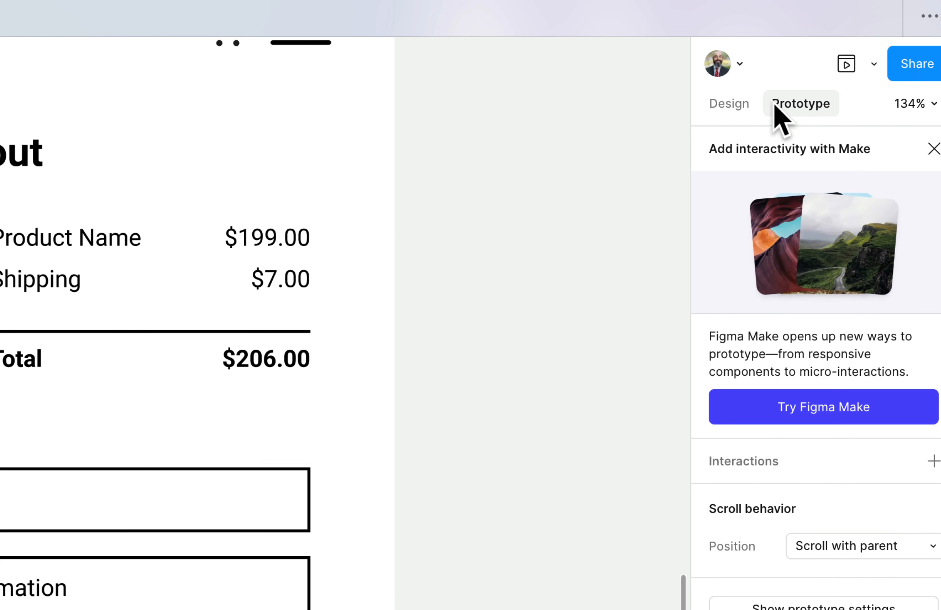
pyautogui.click(729, 104)
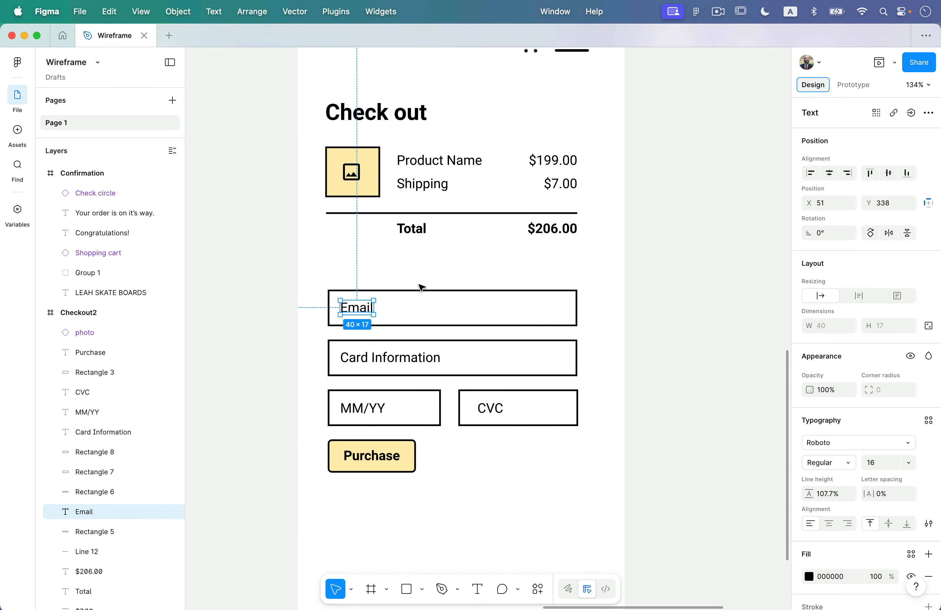
pyautogui.click(477, 589)
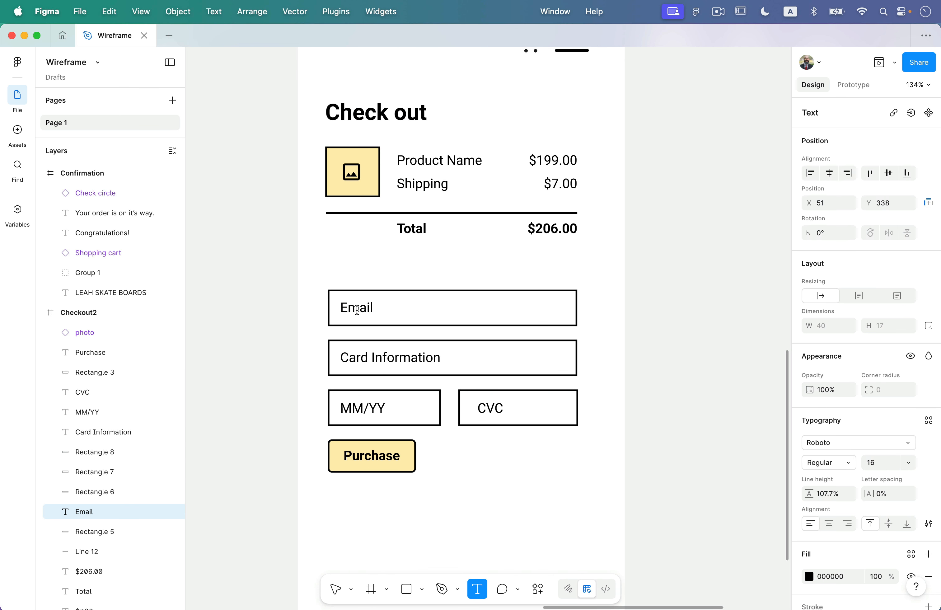
pyautogui.doubleClick(357, 309)
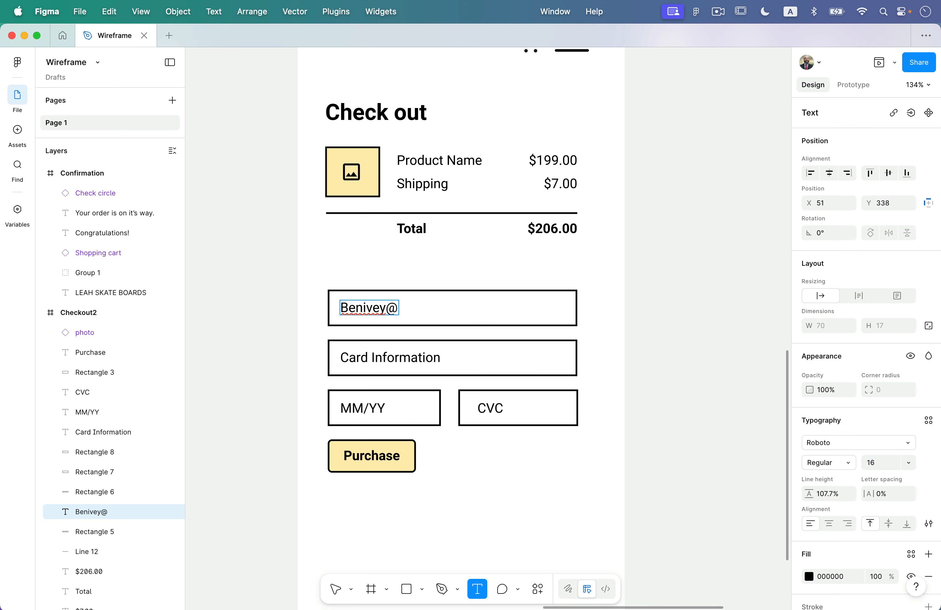
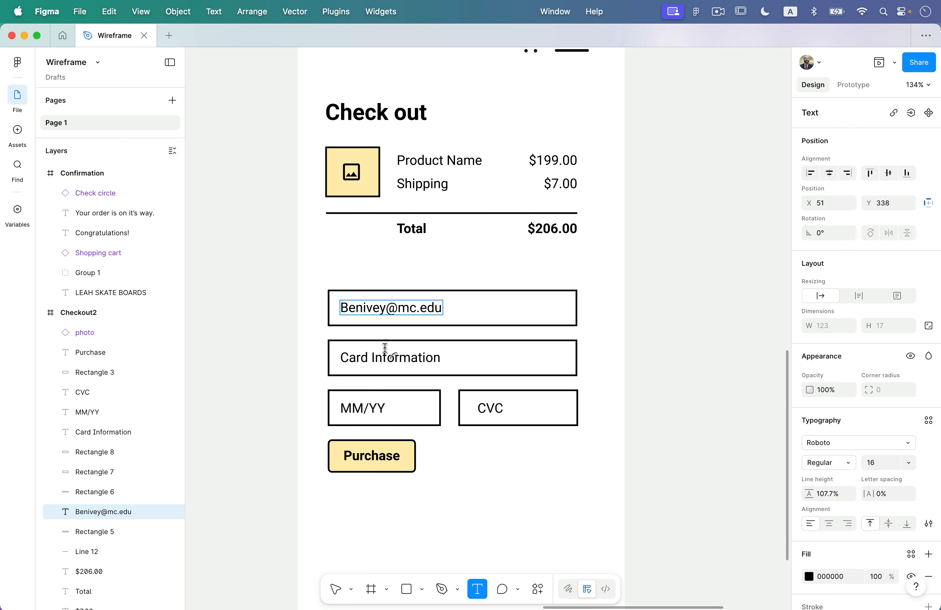
# Fill the Card Information, MM/YY and CVC fields with sample values like 123 and 01.
pyautogui.doubleClick(382, 355)
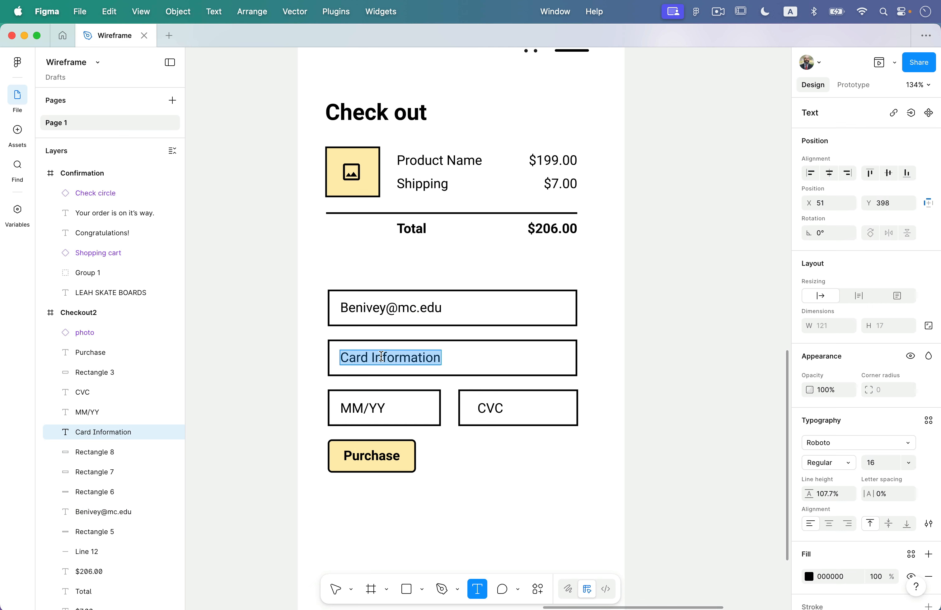
pyautogui.write('123-456-7890')
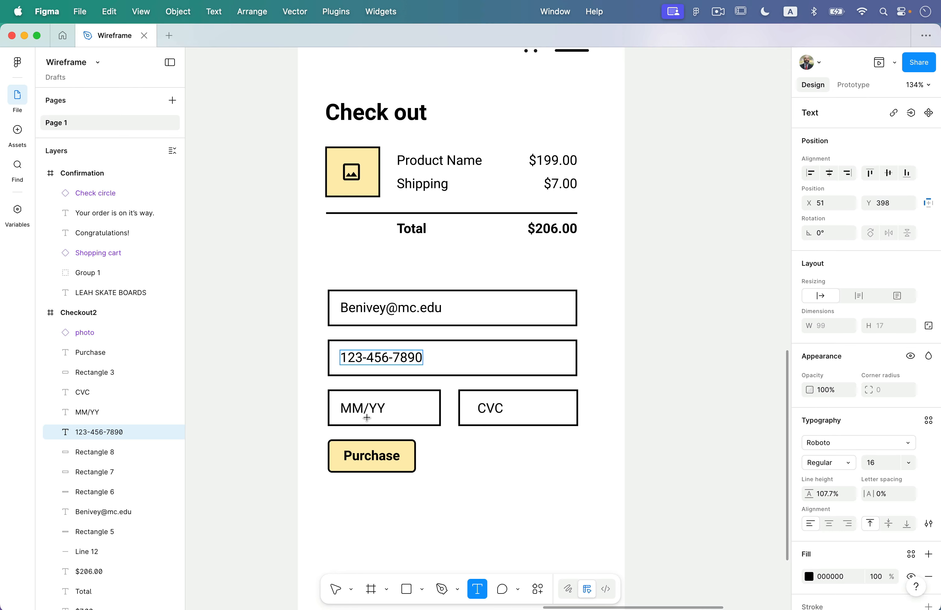
pyautogui.doubleClick(374, 408)
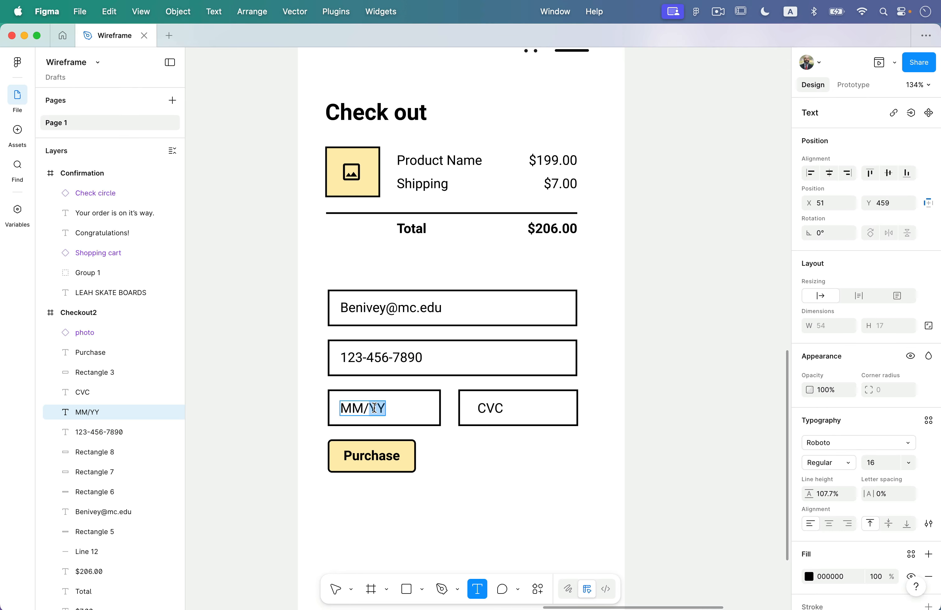
pyautogui.doubleClick(358, 407)
pyautogui.write('01/33')
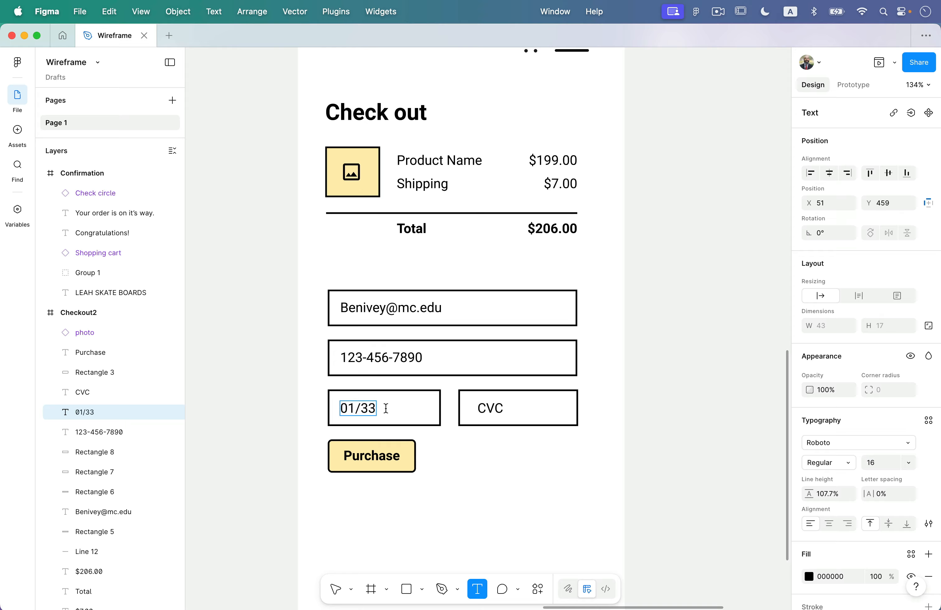
pyautogui.doubleClick(485, 411)
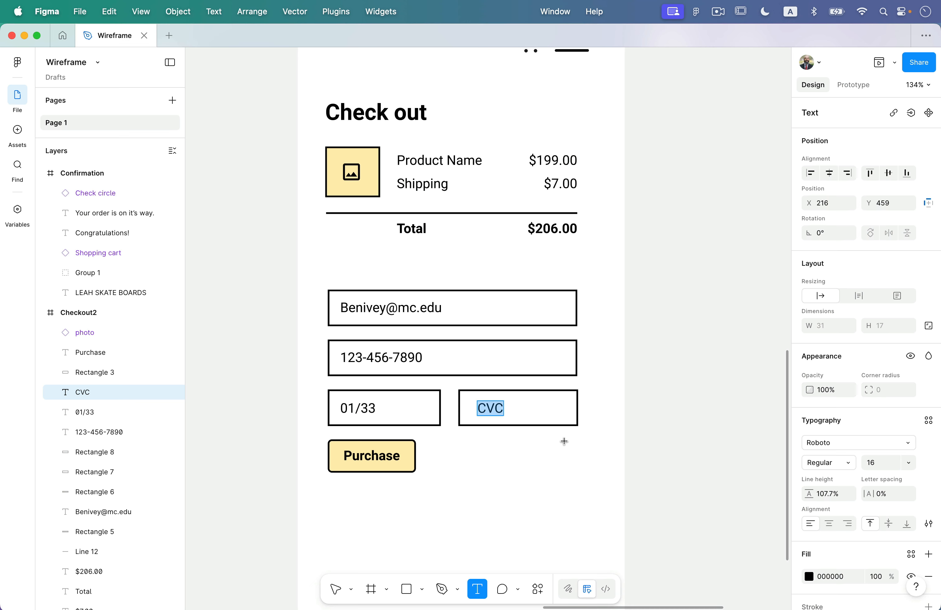
pyautogui.write('051')
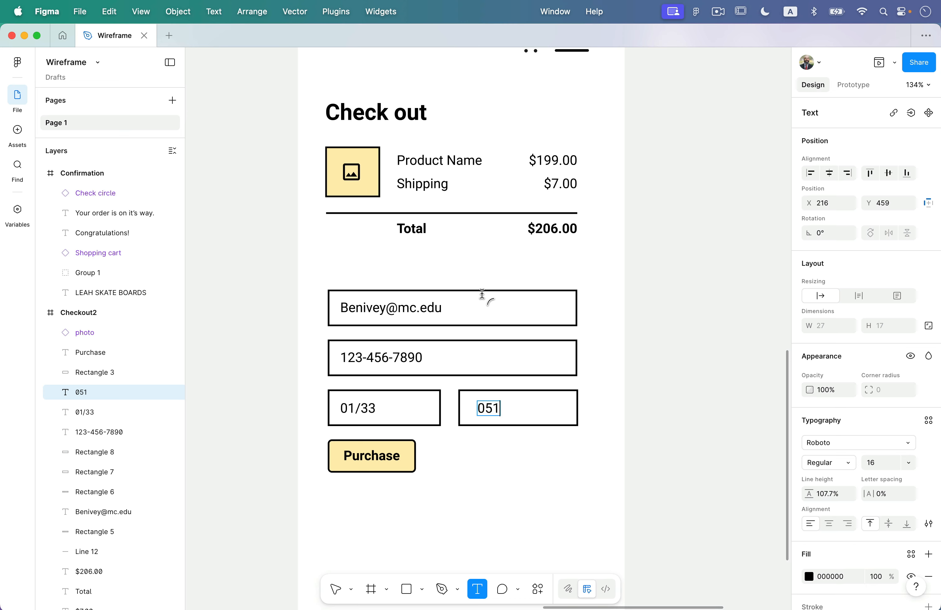
pyautogui.scroll(-10, 482, 294)
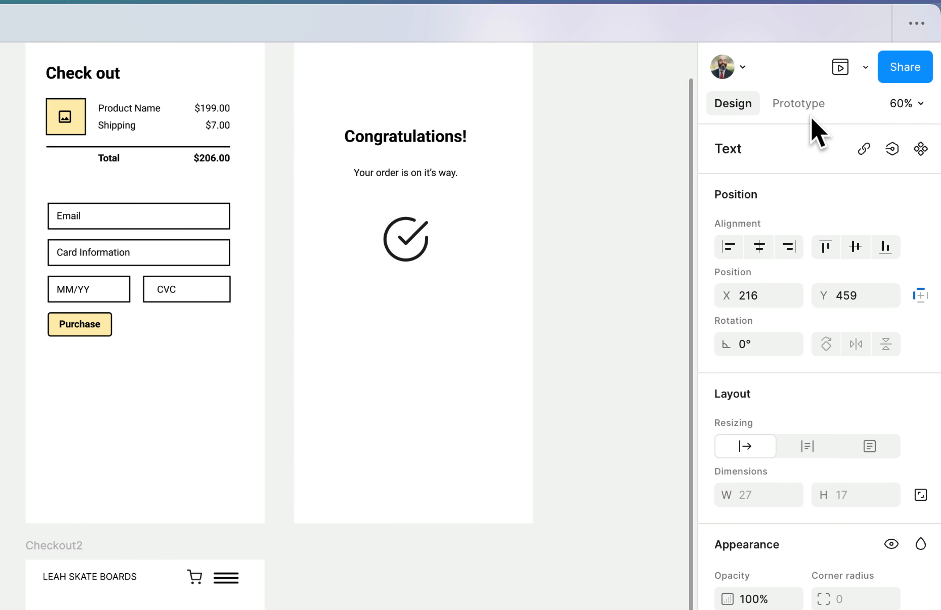
# In Prototype mode, connect the Checkout screen to Checkout2 with Smart animate.
pyautogui.click(856, 85)
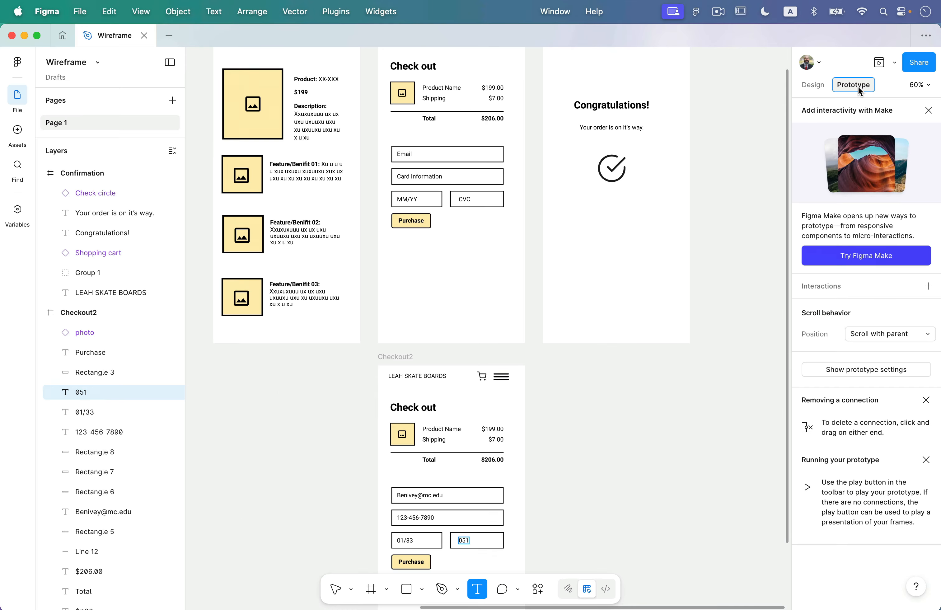
pyautogui.scroll(4, 443, 186)
pyautogui.hscroll(2, 443, 186)
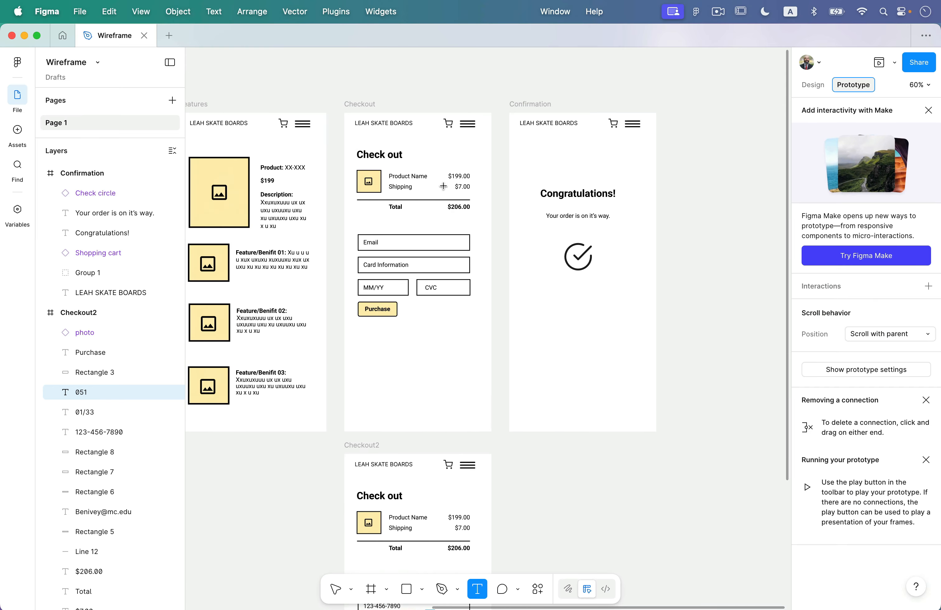
pyautogui.scroll(2, 443, 186)
pyautogui.hscroll(1, 443, 186)
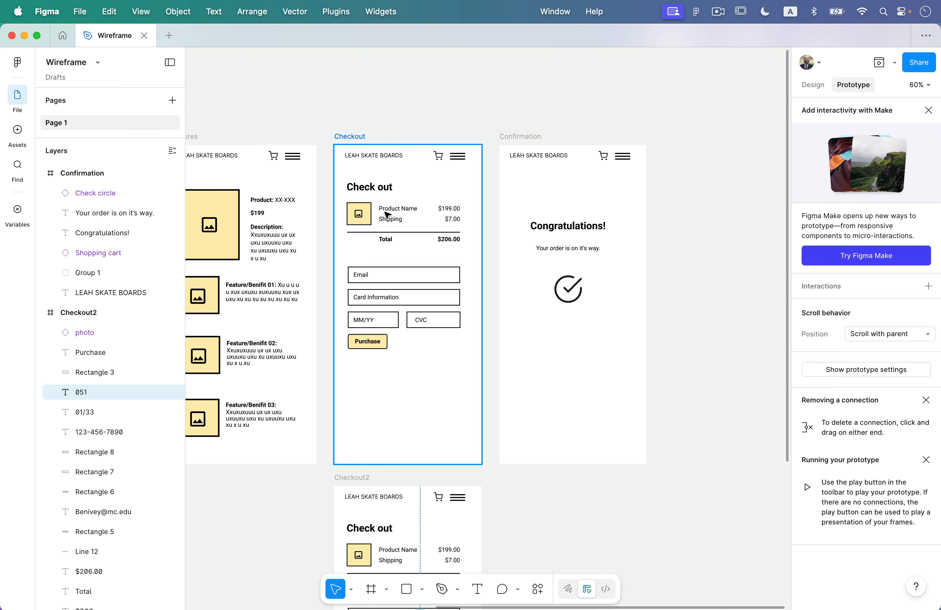
pyautogui.hscroll(-10, 336, 315)
pyautogui.scroll(-3, 336, 315)
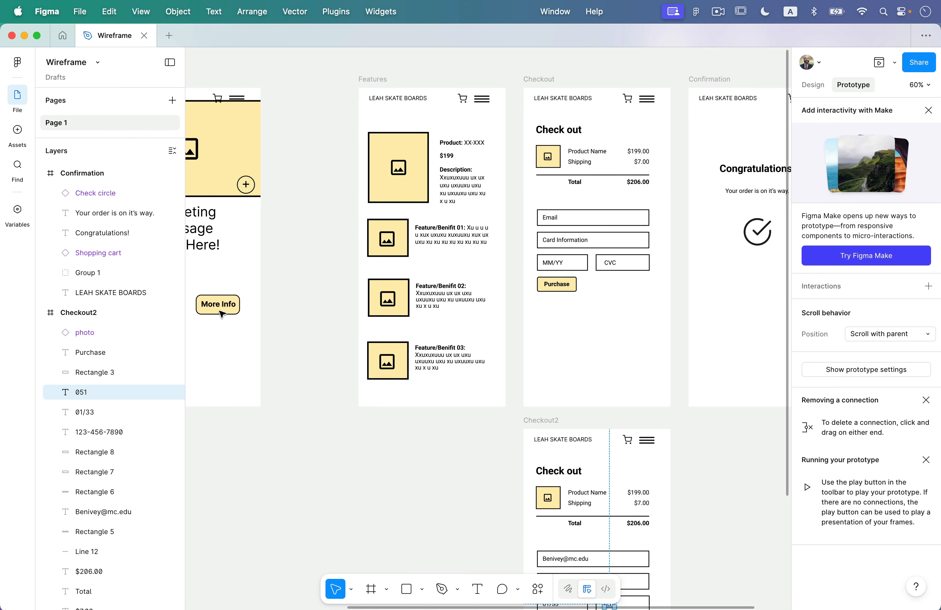
pyautogui.hscroll(-7, 251, 339)
pyautogui.hscroll(11, 461, 312)
pyautogui.scroll(2, 461, 312)
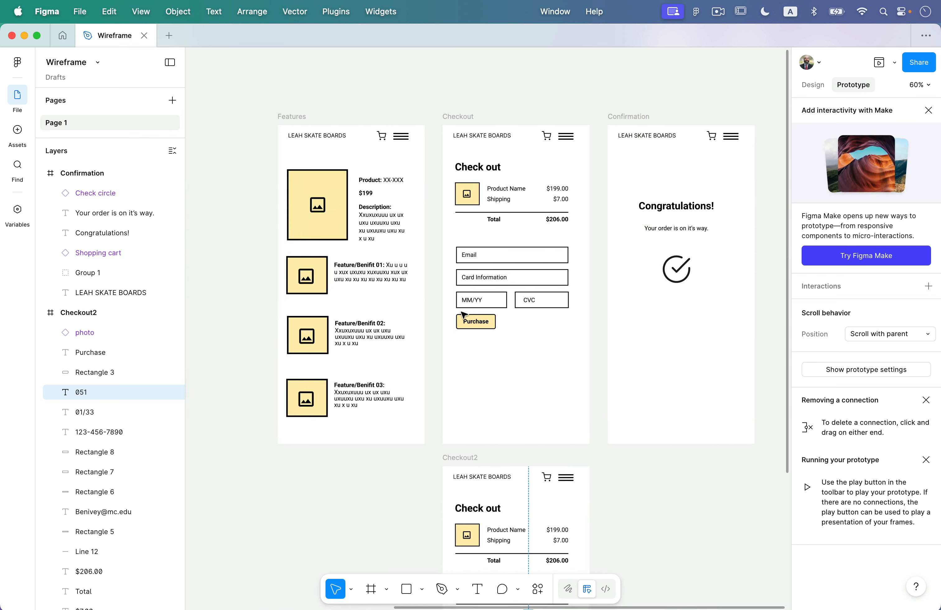
pyautogui.hscroll(7, 463, 315)
pyautogui.hscroll(-4, 464, 310)
pyautogui.scroll(-3, 463, 310)
pyautogui.click(404, 56)
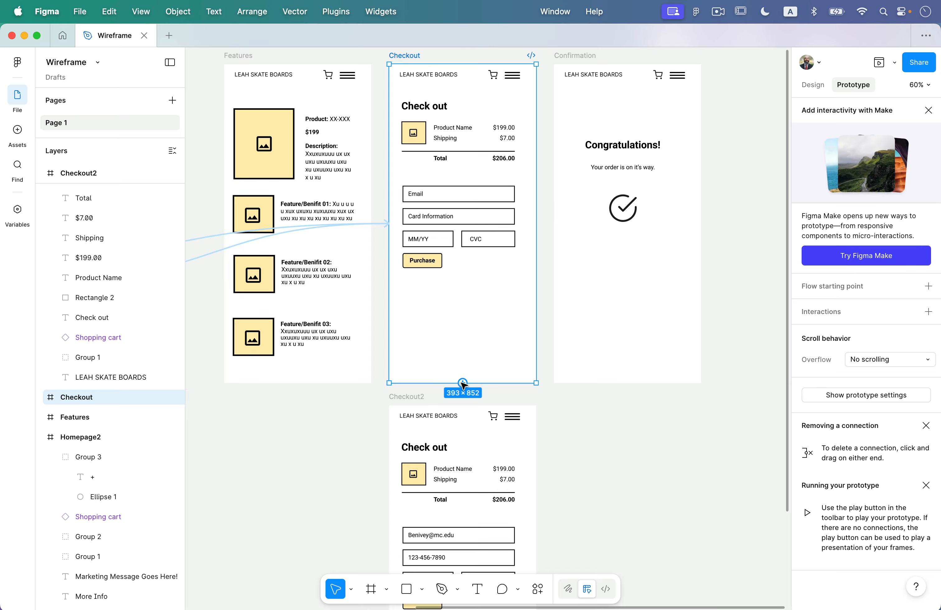
pyautogui.moveTo(463, 384); pyautogui.dragTo(473, 437)
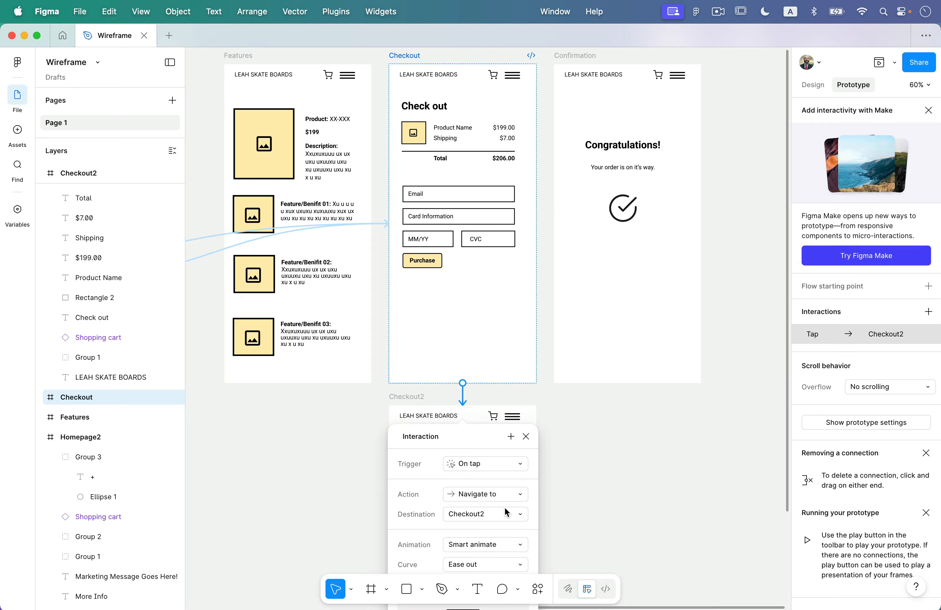
# Keep the Smart animate 200ms settings and start a preview from Checkout.
pyautogui.scroll(-5, 506, 506)
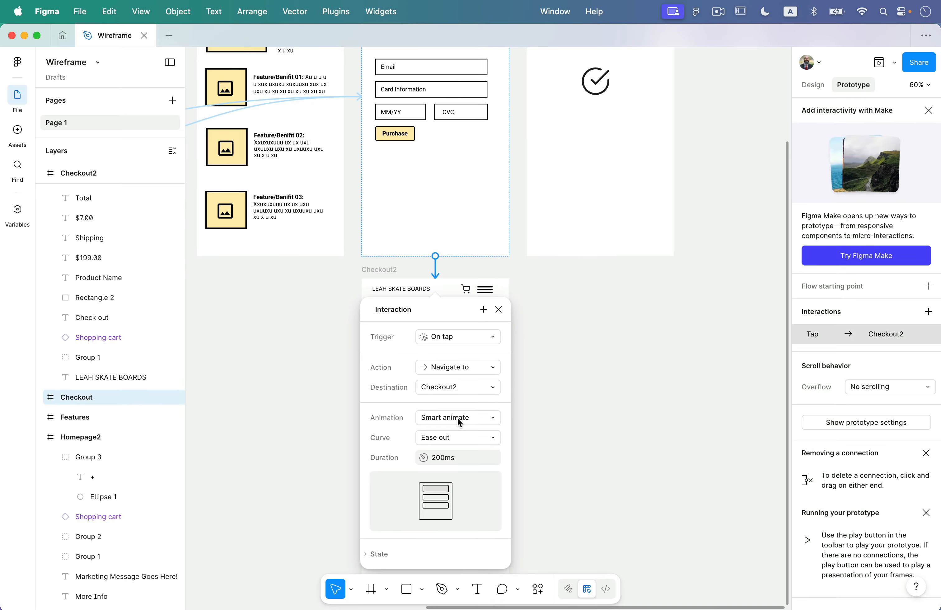
pyautogui.scroll(6, 469, 432)
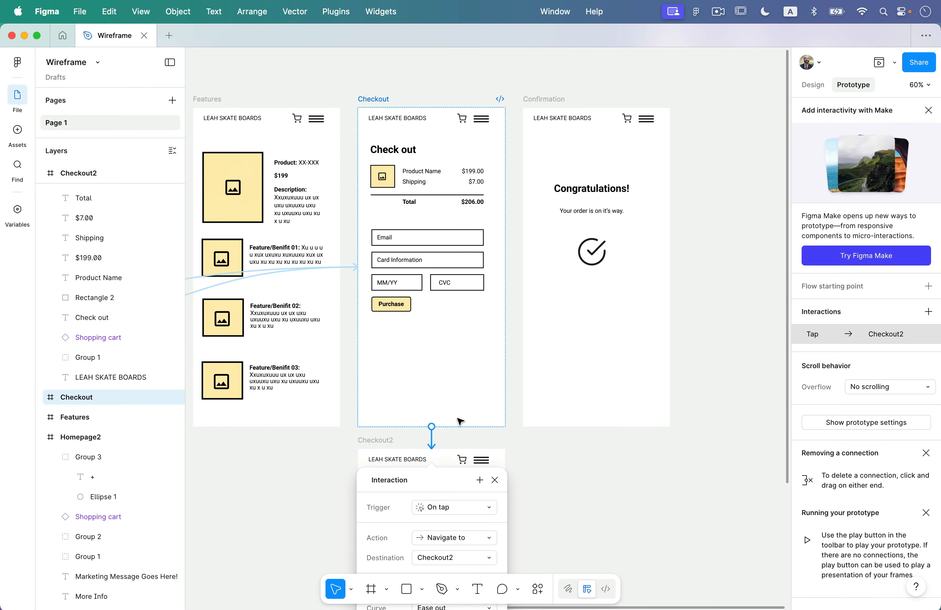
pyautogui.scroll(1, 457, 418)
pyautogui.click(369, 112)
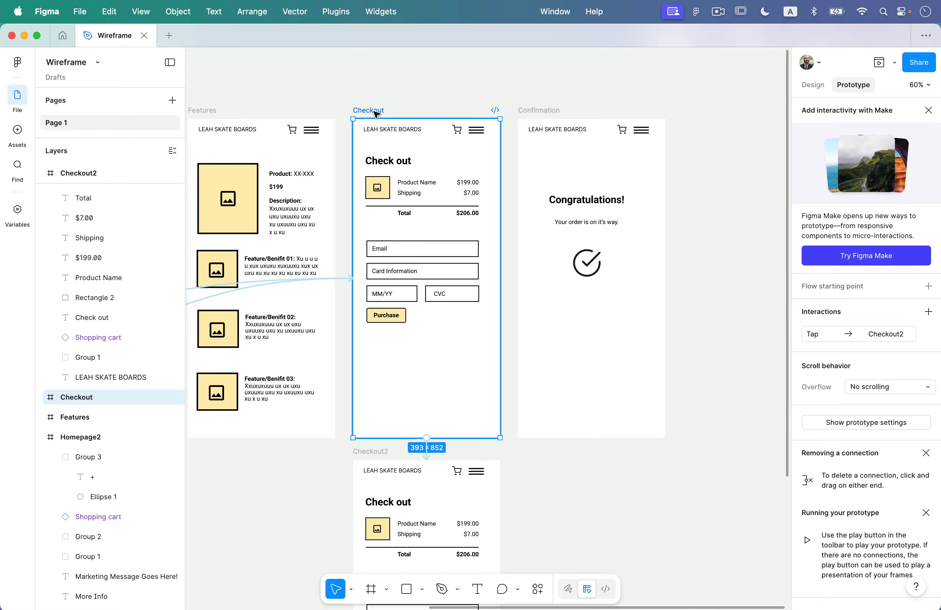
pyautogui.click(880, 63)
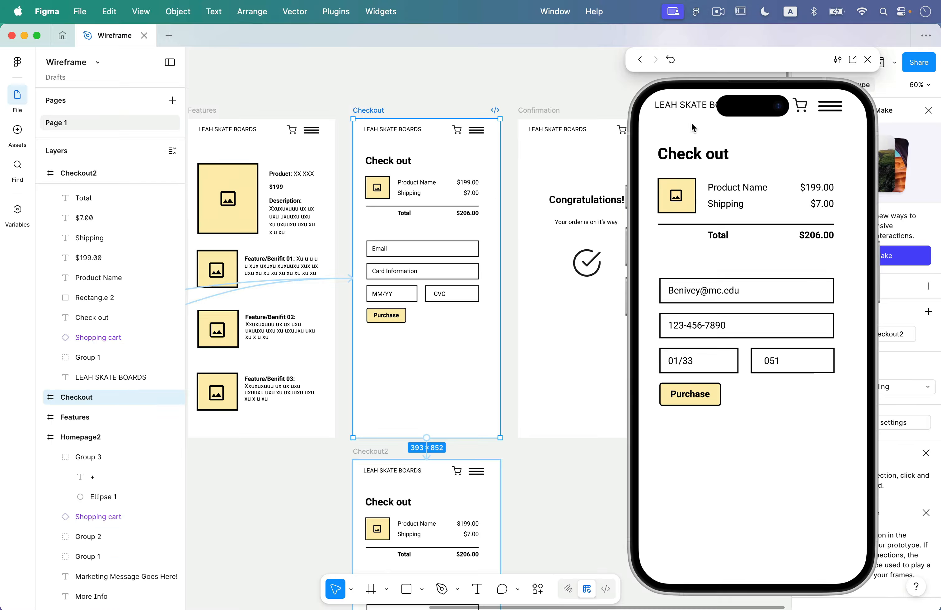
# Restart the checkout prototype preview, step through it, then close the preview.
pyautogui.click(671, 63)
pyautogui.click(866, 61)
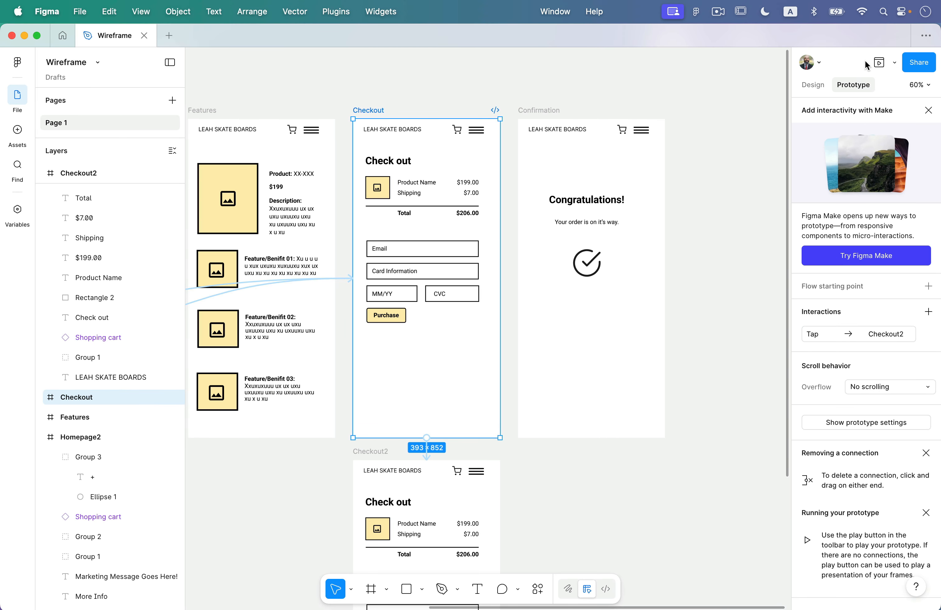
# Connect Checkout's Purchase button to Confirmation with a Dissolve, Ease out, 200ms transition.
pyautogui.click(400, 315)
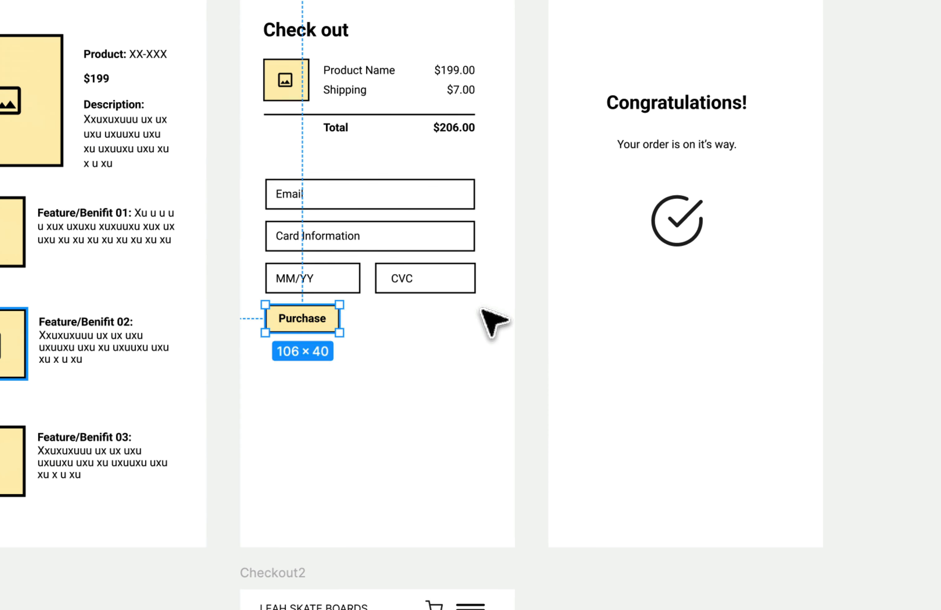
pyautogui.moveTo(339, 318); pyautogui.dragTo(571, 308)
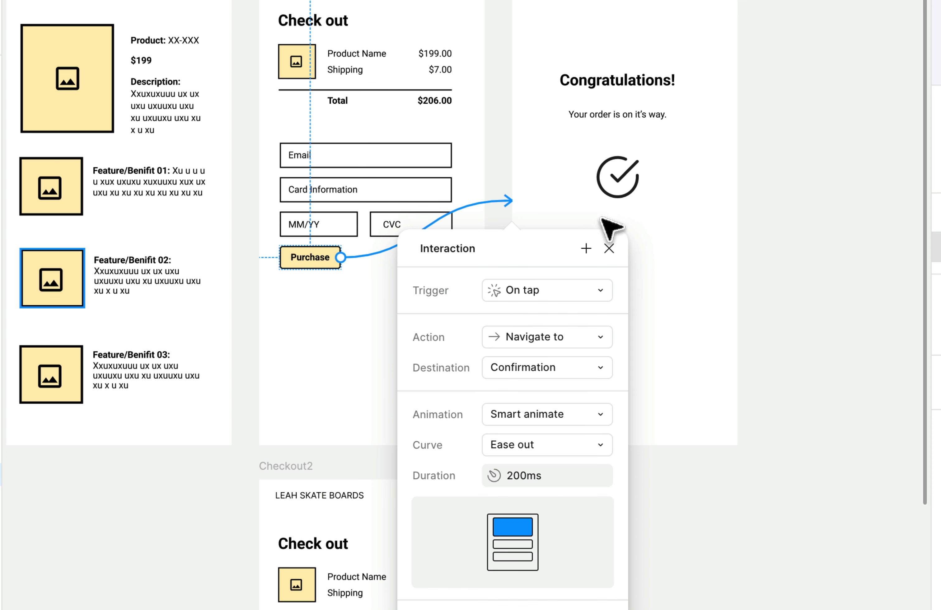
pyautogui.click(575, 415)
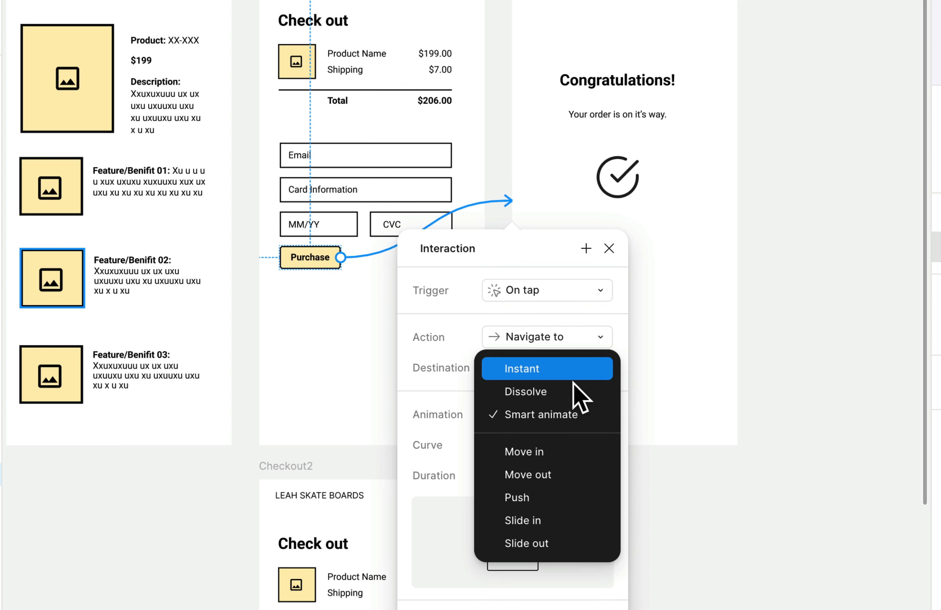
pyautogui.click(576, 392)
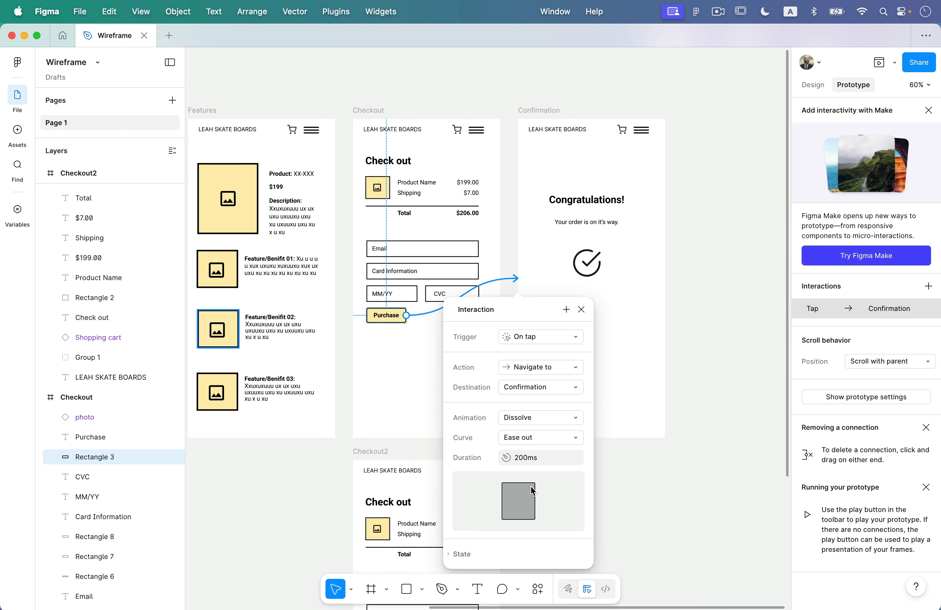
pyautogui.click(755, 538)
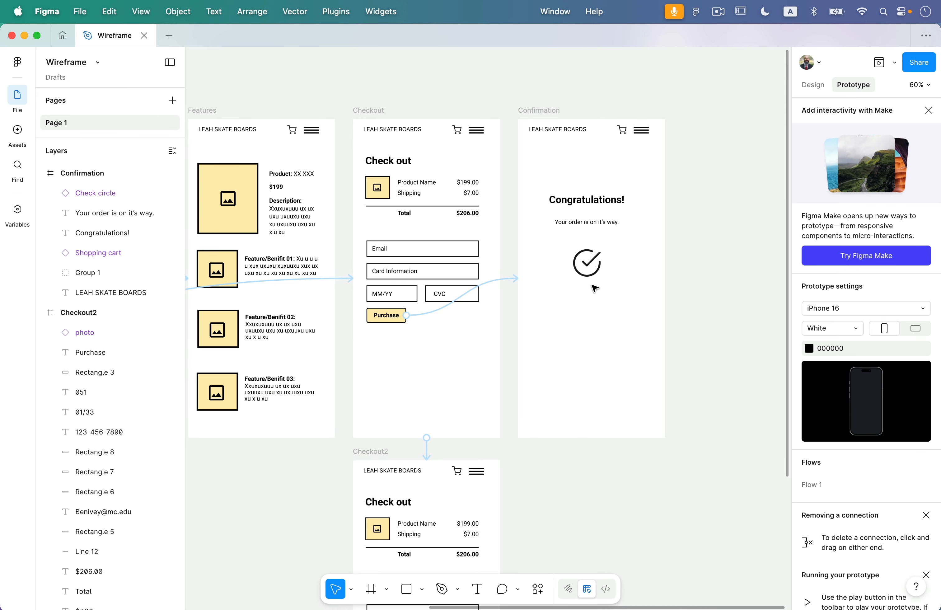
pyautogui.click(587, 276)
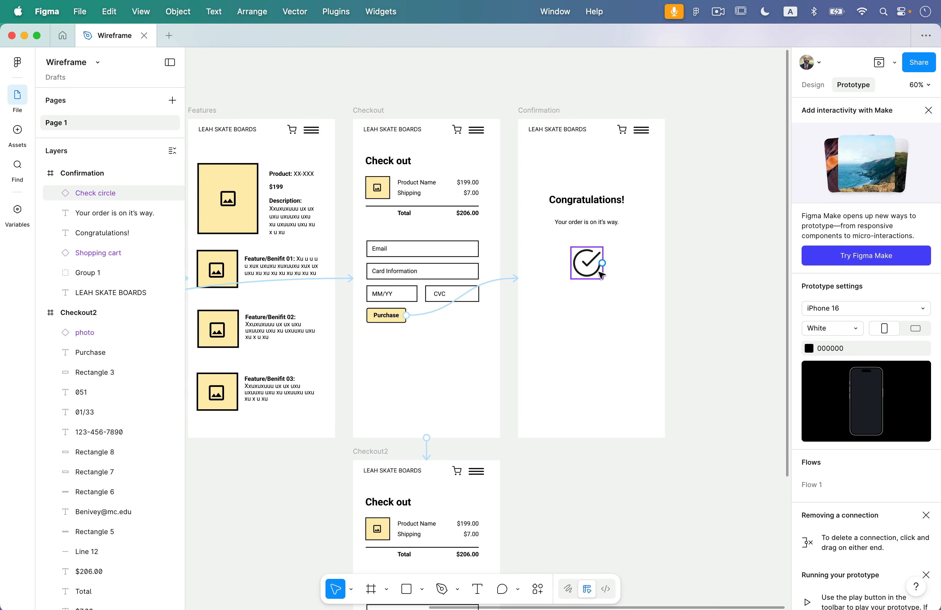
# Duplicate the Confirmation screen and move the copy to the right of the original.
pyautogui.click(502, 241)
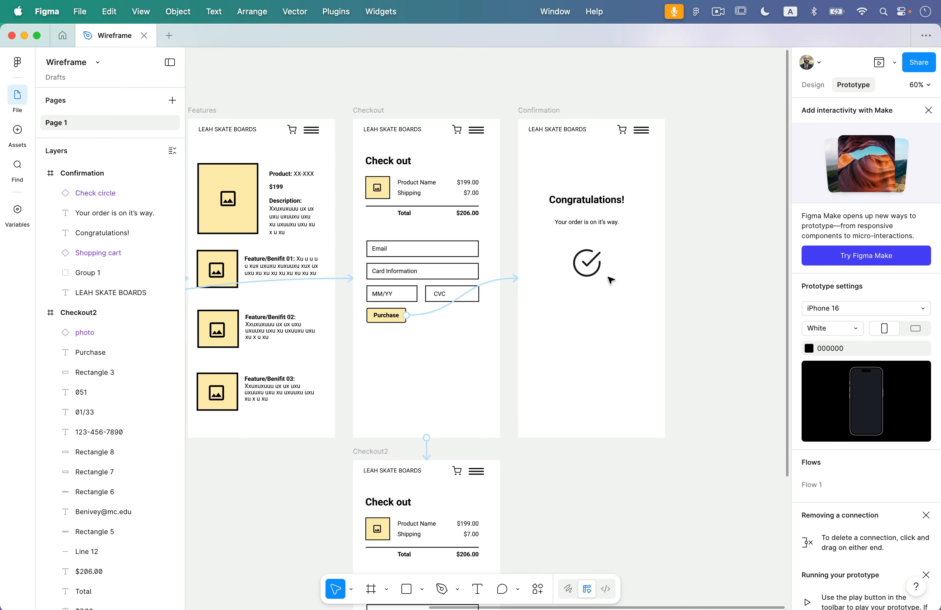
pyautogui.hscroll(10, 611, 280)
pyautogui.keyDown('ctrl'); pyautogui.scroll(3, 611, 280); pyautogui.keyUp('ctrl')
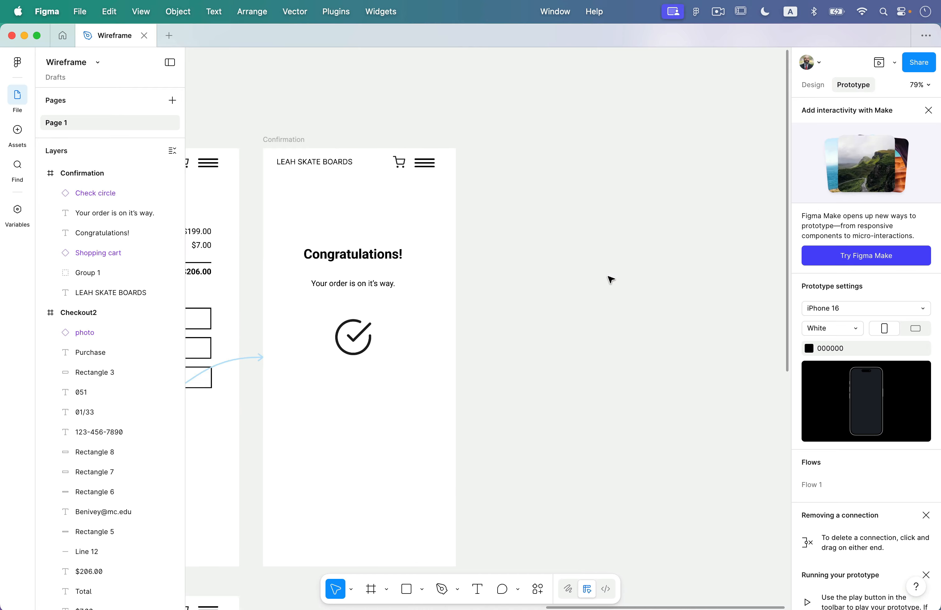
pyautogui.scroll(1, 611, 280)
pyautogui.click(300, 136)
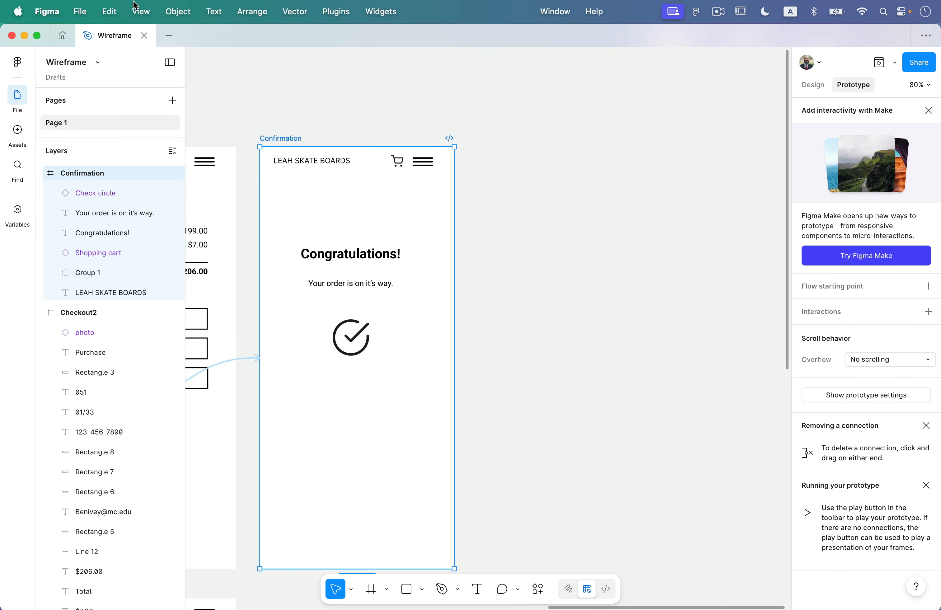
pyautogui.click(109, 4)
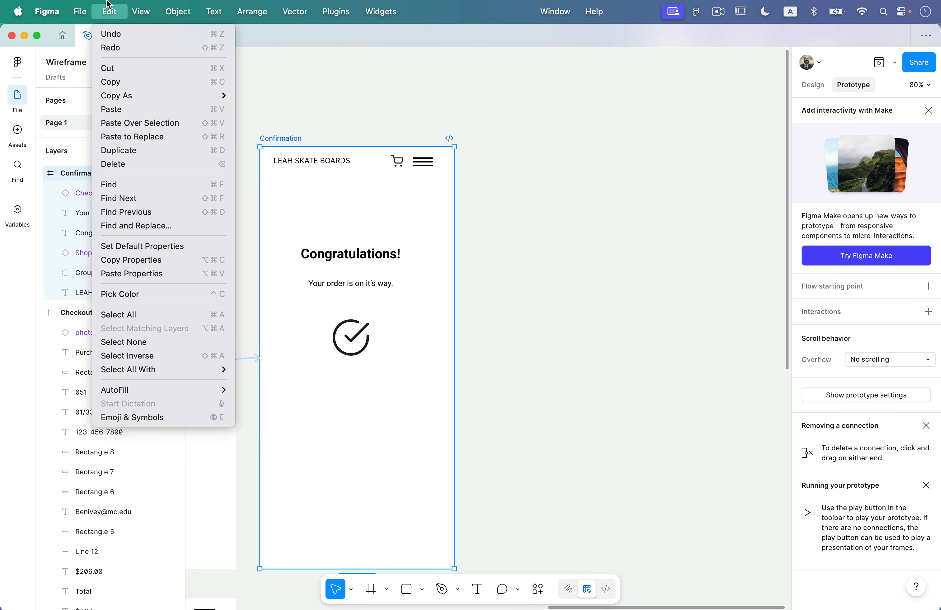
pyautogui.click(131, 150)
pyautogui.moveTo(502, 147); pyautogui.dragTo(554, 142)
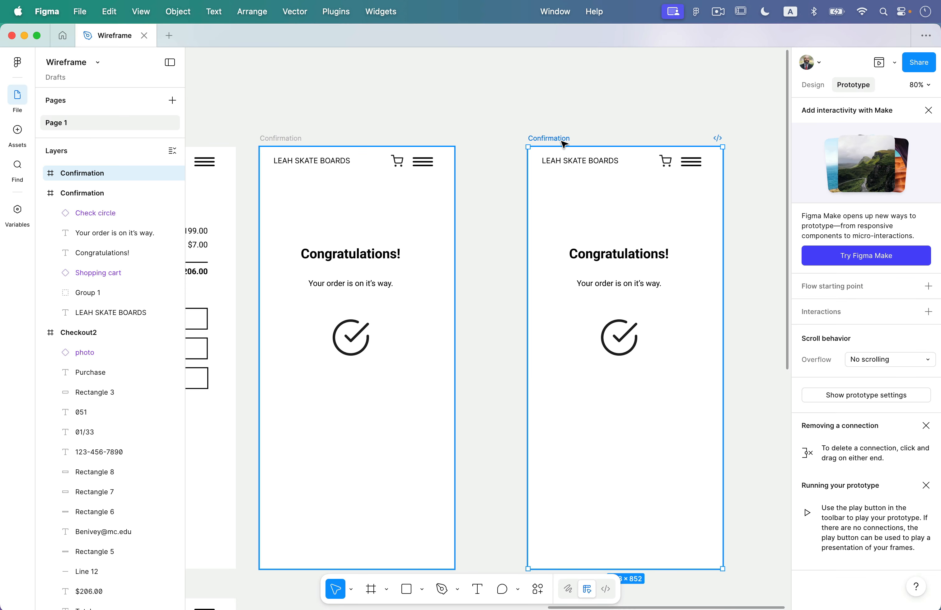
# Rename the copied screen to Confirmation2.
pyautogui.doubleClick(565, 139)
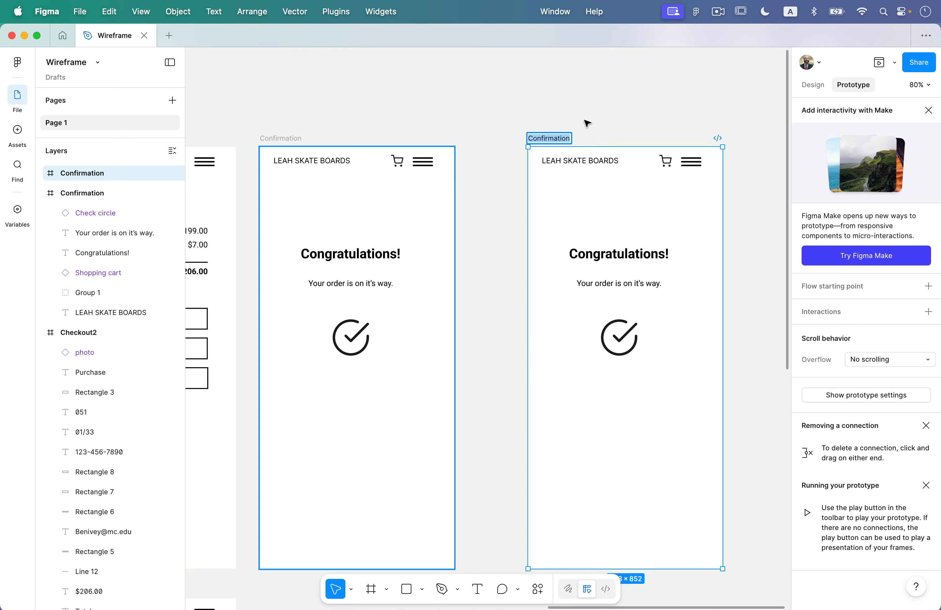
pyautogui.press('Right')
pyautogui.write('2')
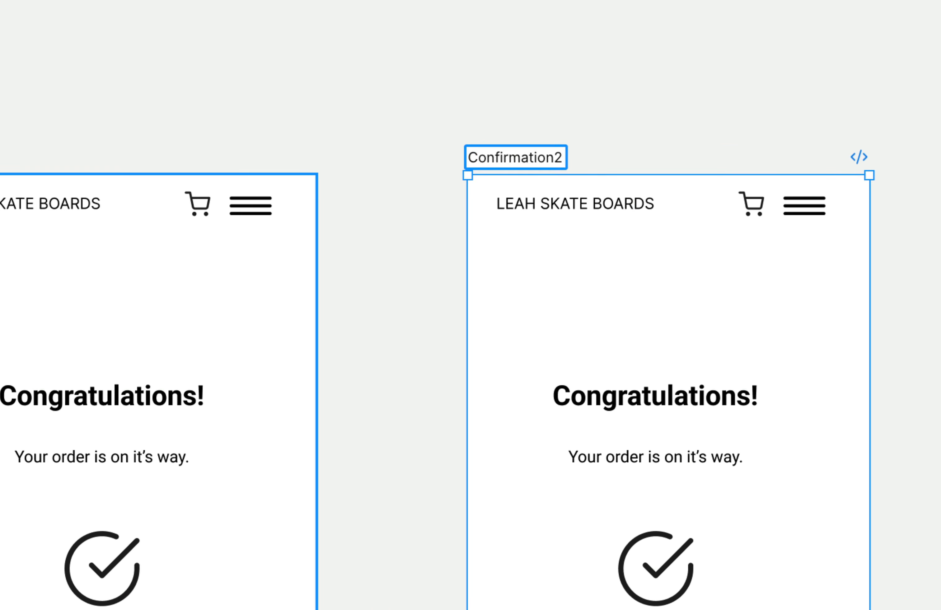
pyautogui.press('Return')
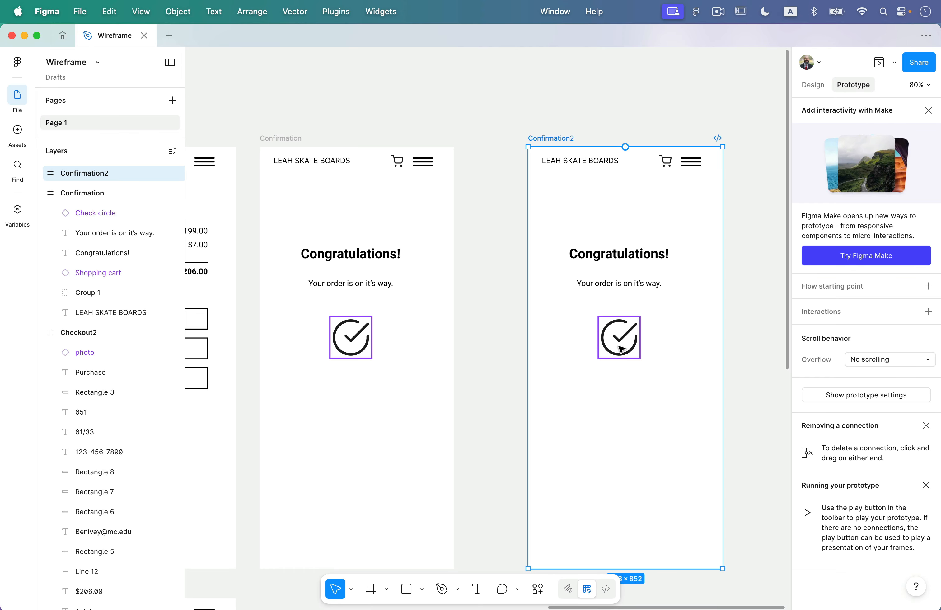
# Shift Confirmation slightly right and drag its check circle out onto the canvas to the left.
pyautogui.click(632, 337)
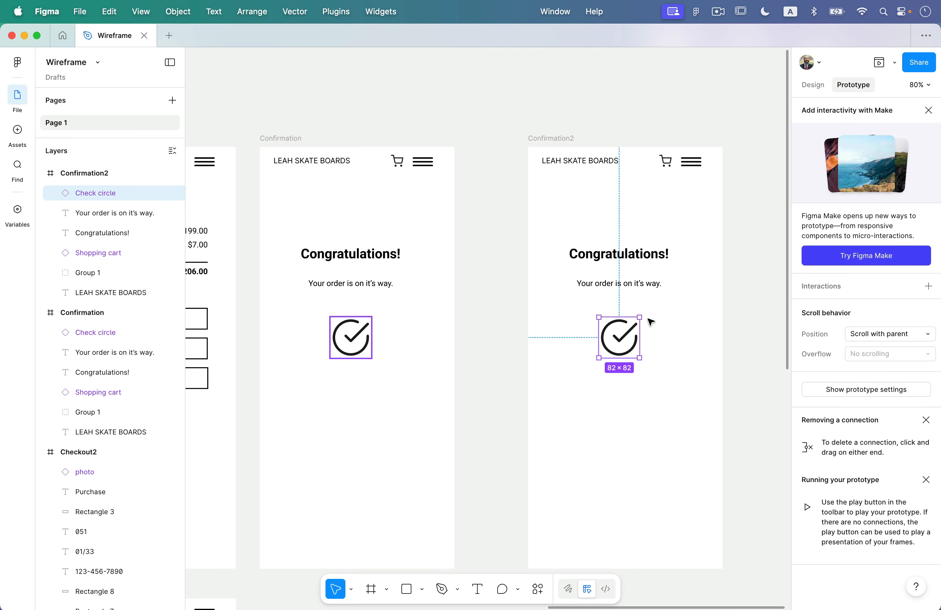
pyautogui.click(350, 337)
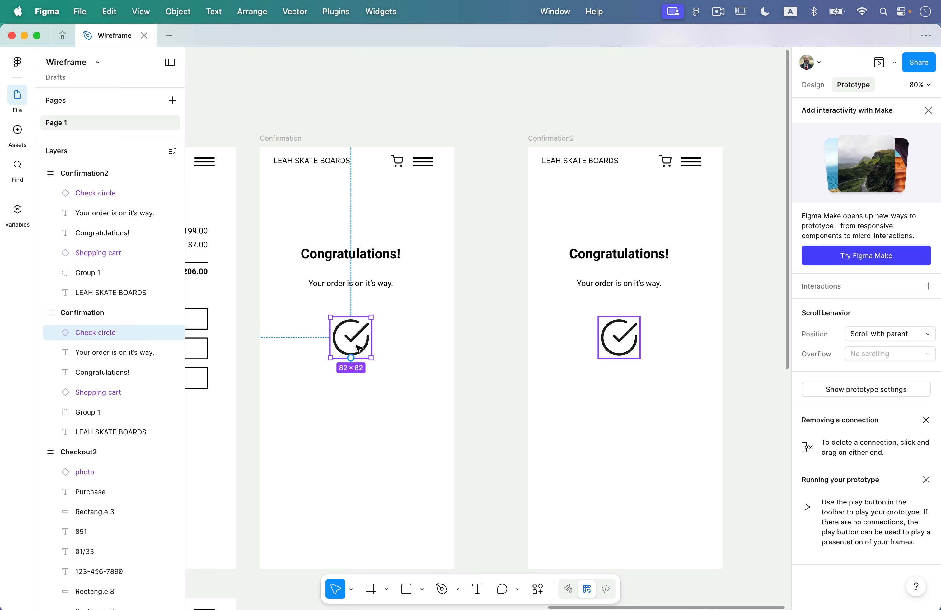
pyautogui.hscroll(-4, 358, 348)
pyautogui.hscroll(-1, 358, 349)
pyautogui.moveTo(369, 157); pyautogui.dragTo(416, 160)
pyautogui.click(489, 361)
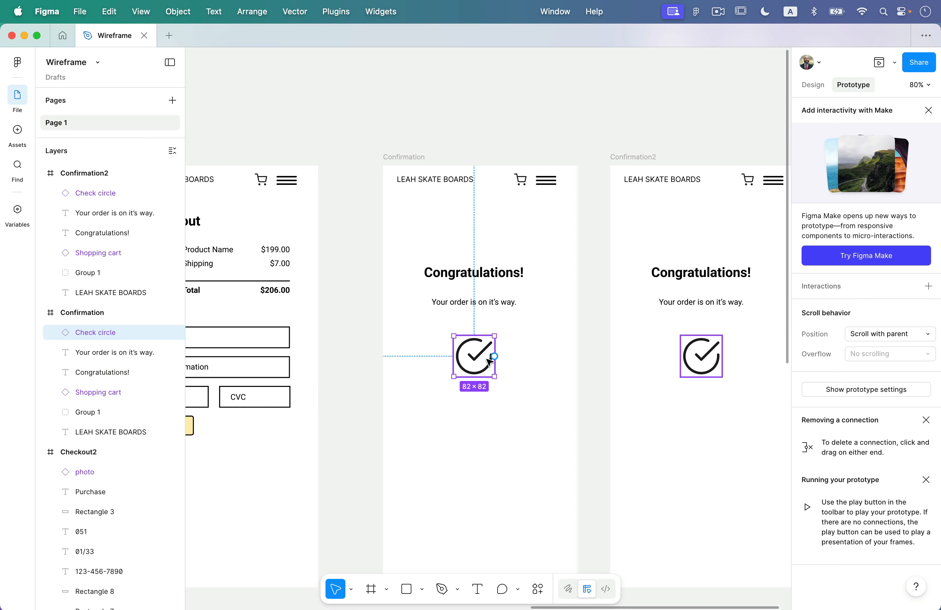
pyautogui.moveTo(485, 372); pyautogui.dragTo(382, 356)
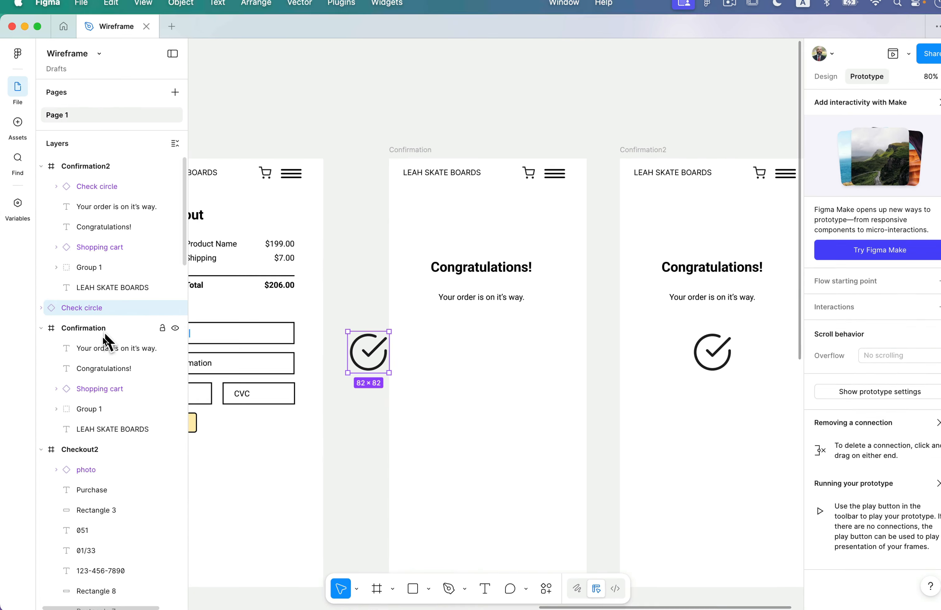
pyautogui.scroll(-3, 437, 397)
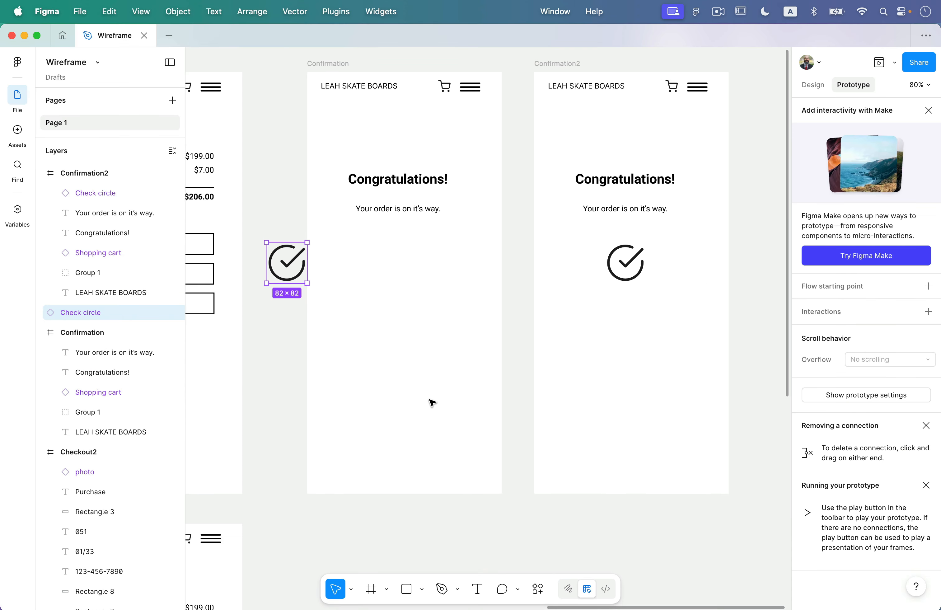
pyautogui.hscroll(-5, 391, 334)
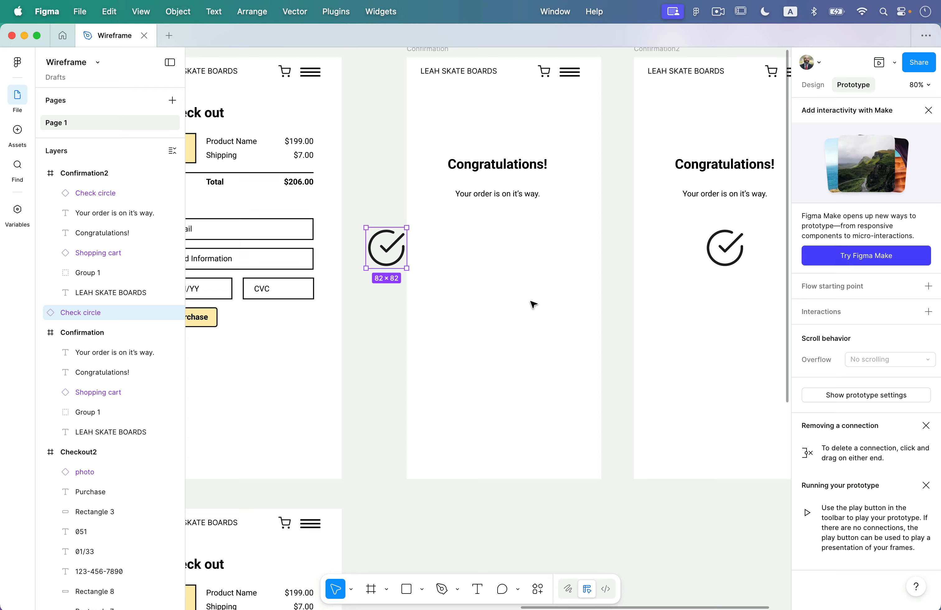
pyautogui.hscroll(-3, 337, 334)
# Connect the Purchase button to the Confirmation screen.
pyautogui.click(254, 325)
pyautogui.moveTo(289, 326); pyautogui.dragTo(495, 257)
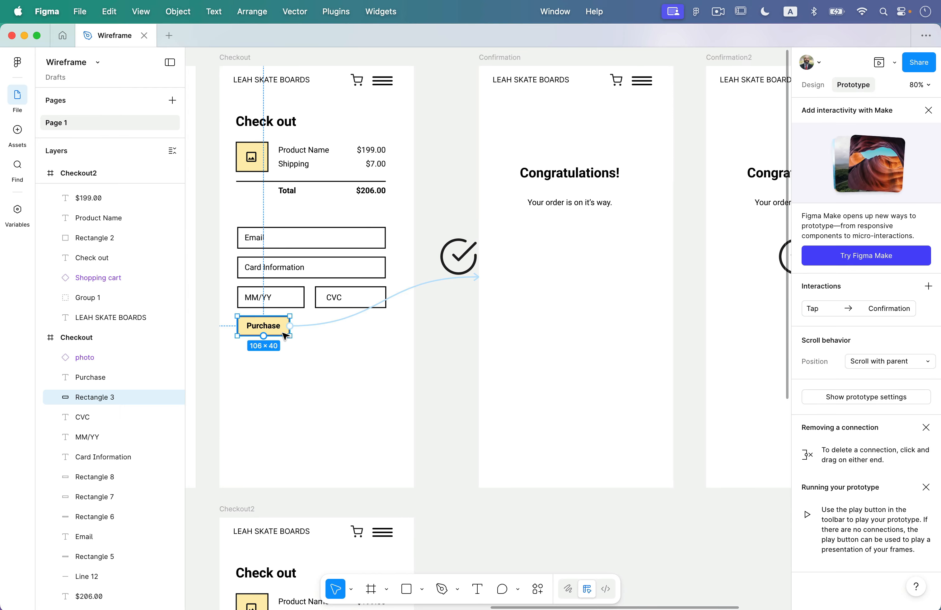
pyautogui.hscroll(5, 537, 317)
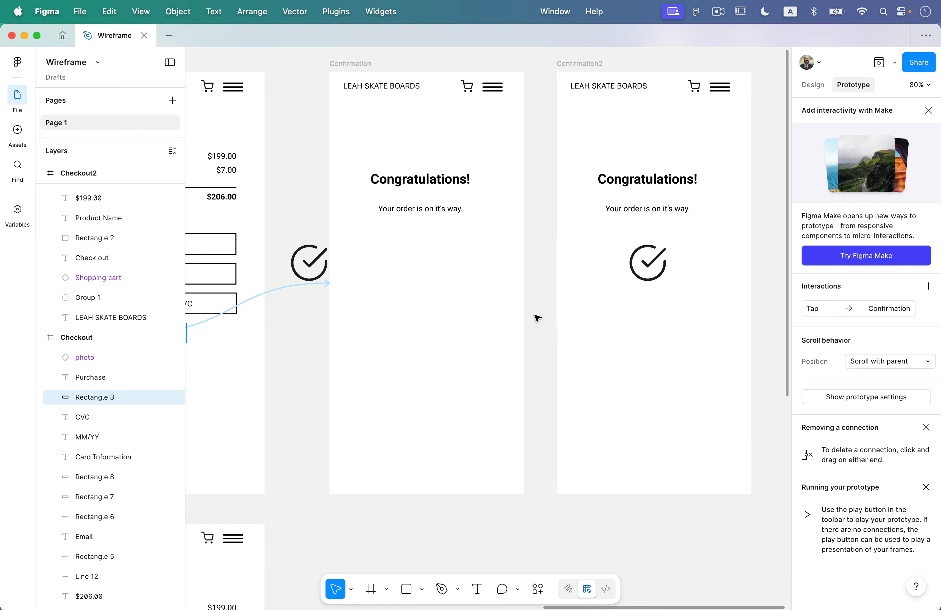
pyautogui.click(538, 319)
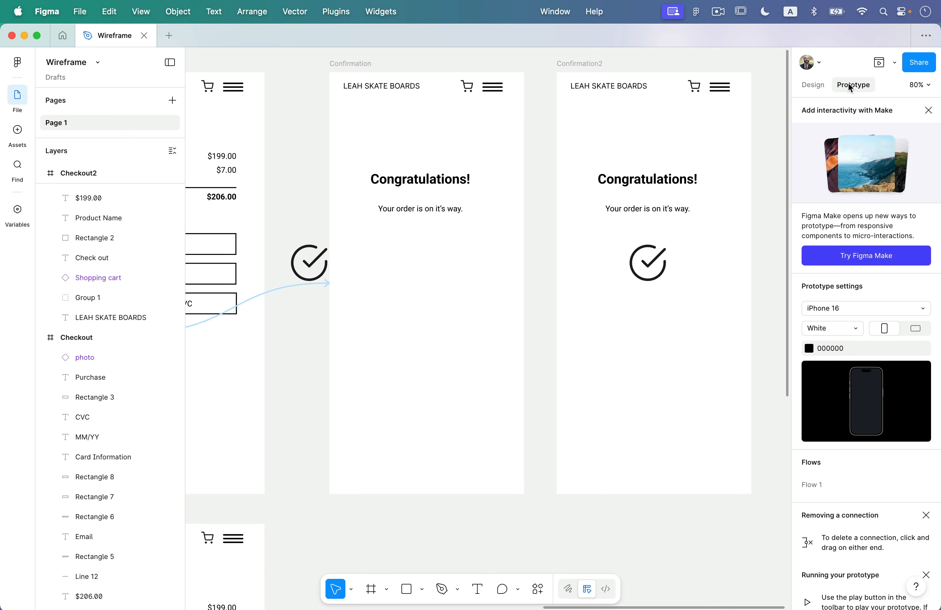
# Connect Confirmation to Confirmation2 with a Dissolve, Ease out, 200ms transition.
pyautogui.click(366, 65)
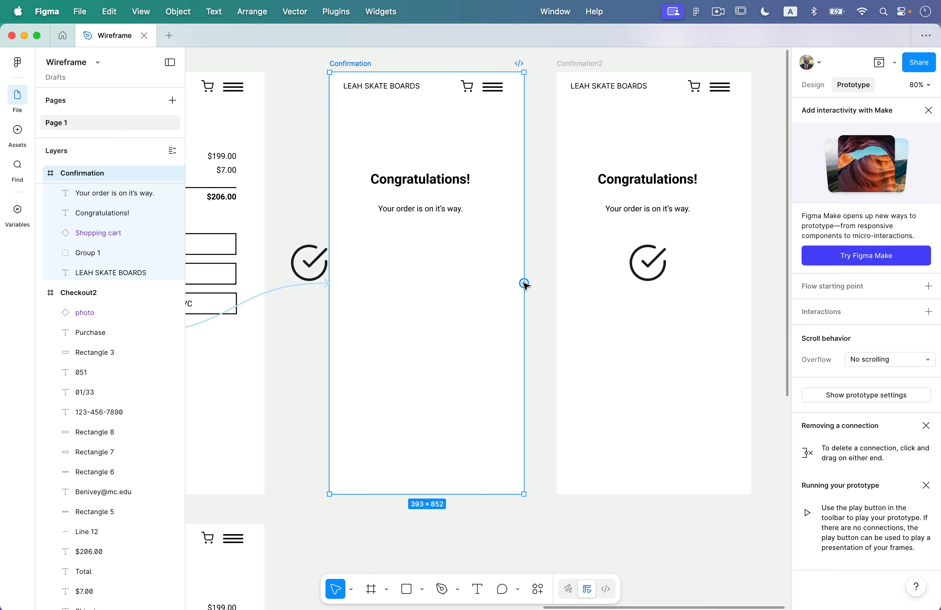
pyautogui.moveTo(524, 283); pyautogui.dragTo(595, 266)
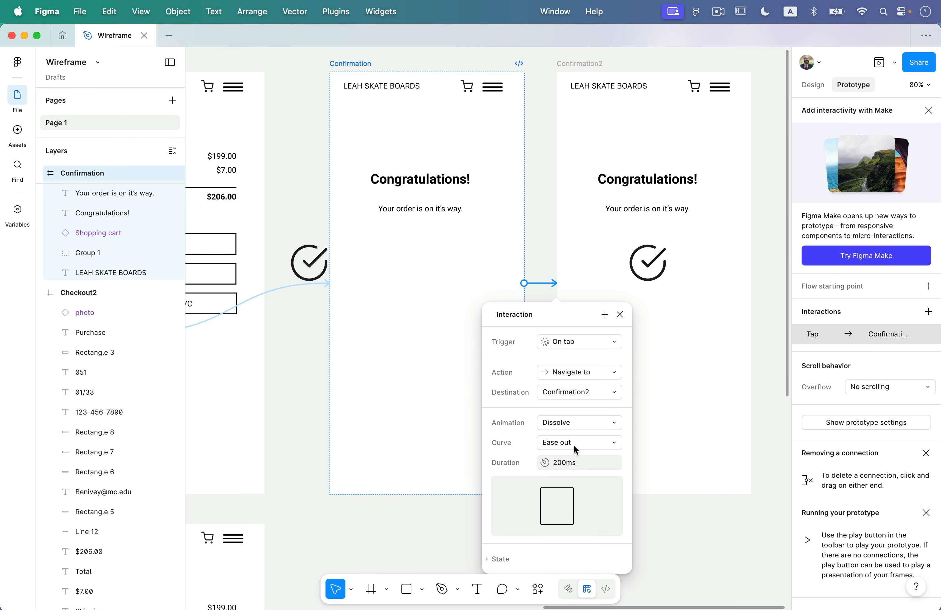
pyautogui.click(360, 271)
pyautogui.hscroll(-4, 245, 144)
pyautogui.scroll(2, 245, 144)
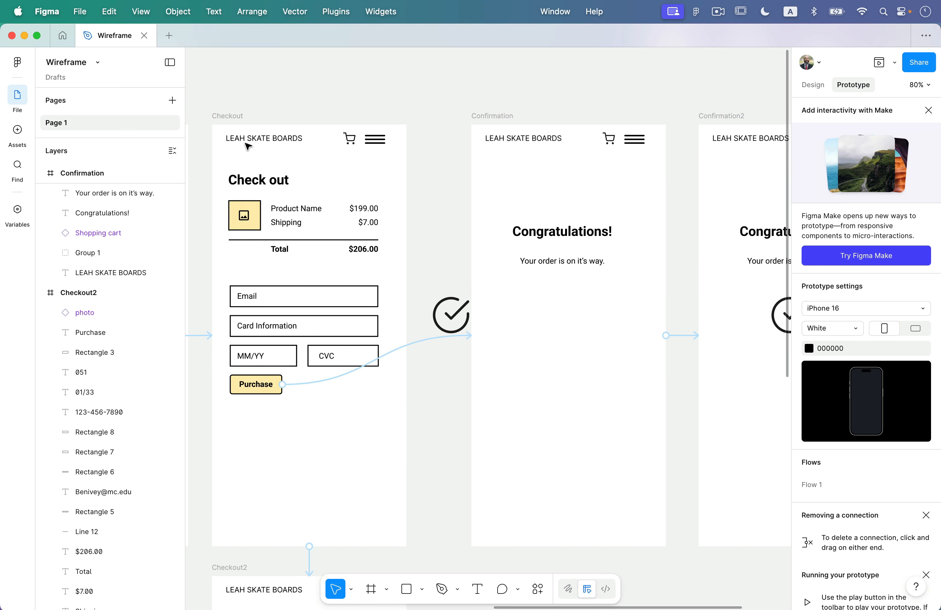
pyautogui.click(234, 122)
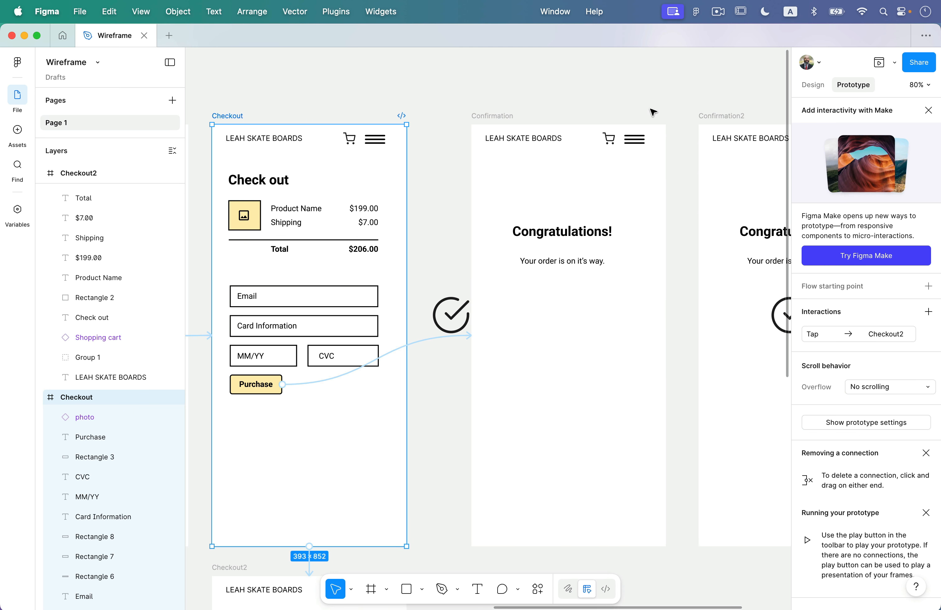
pyautogui.click(878, 62)
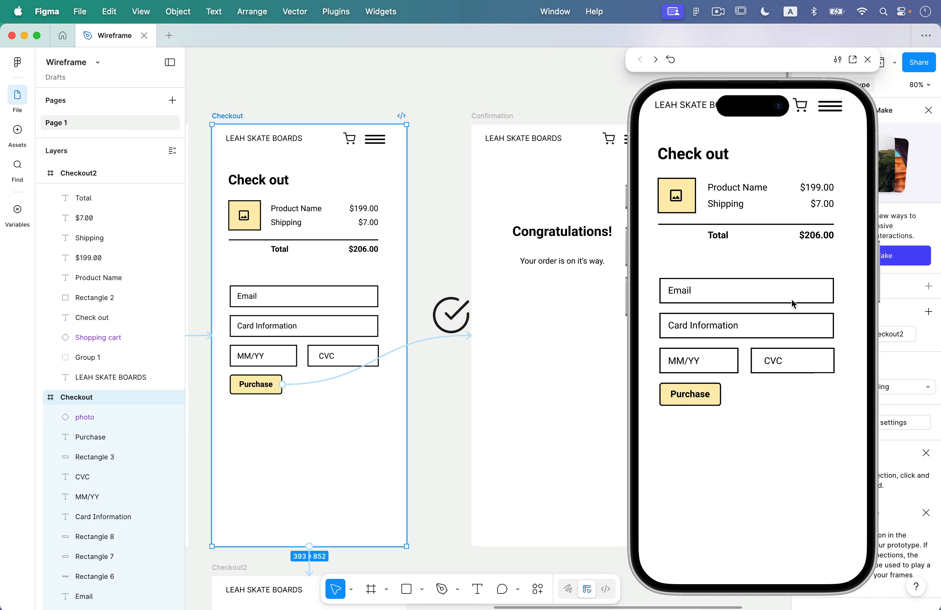
pyautogui.click(703, 397)
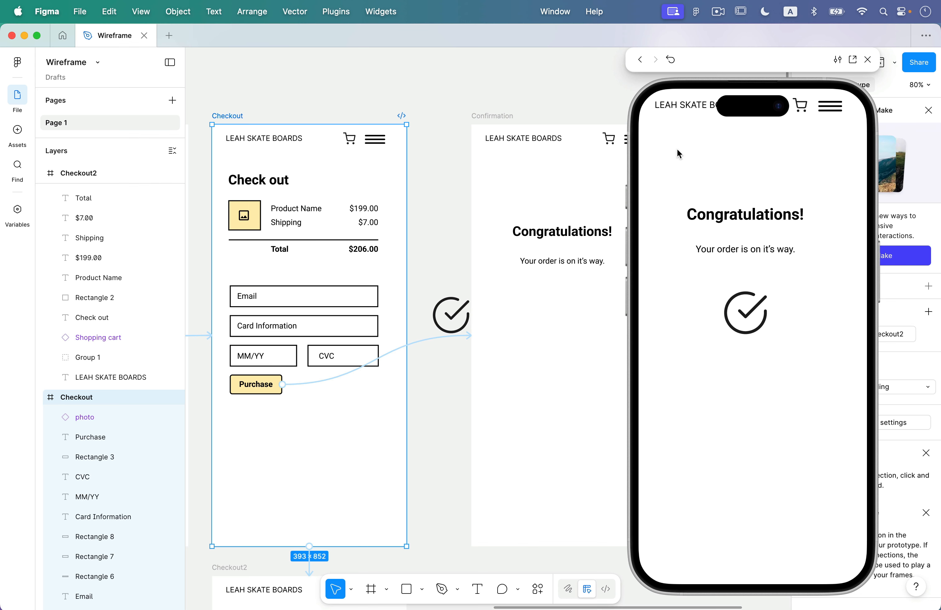
pyautogui.click(867, 59)
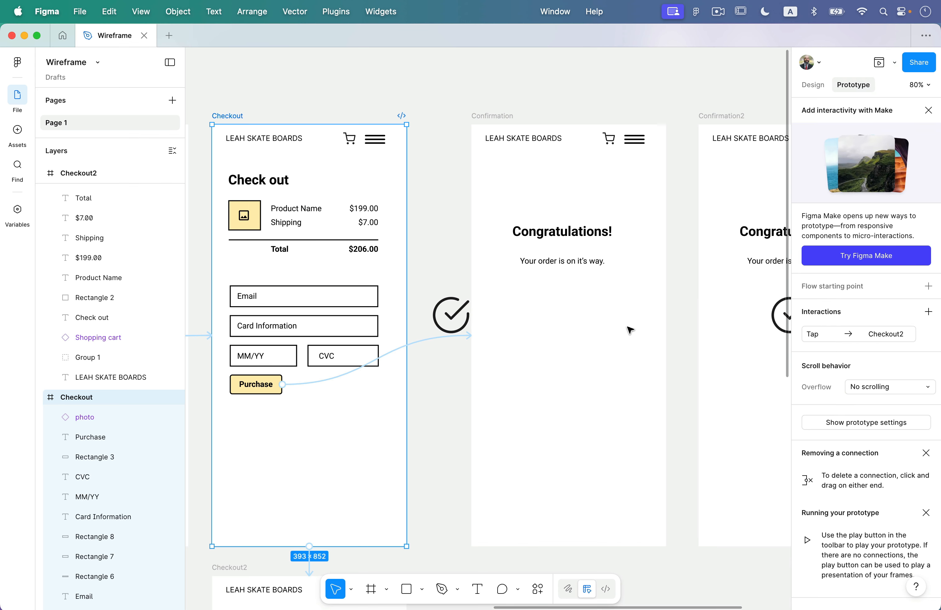
pyautogui.hscroll(5, 629, 329)
pyautogui.click(429, 126)
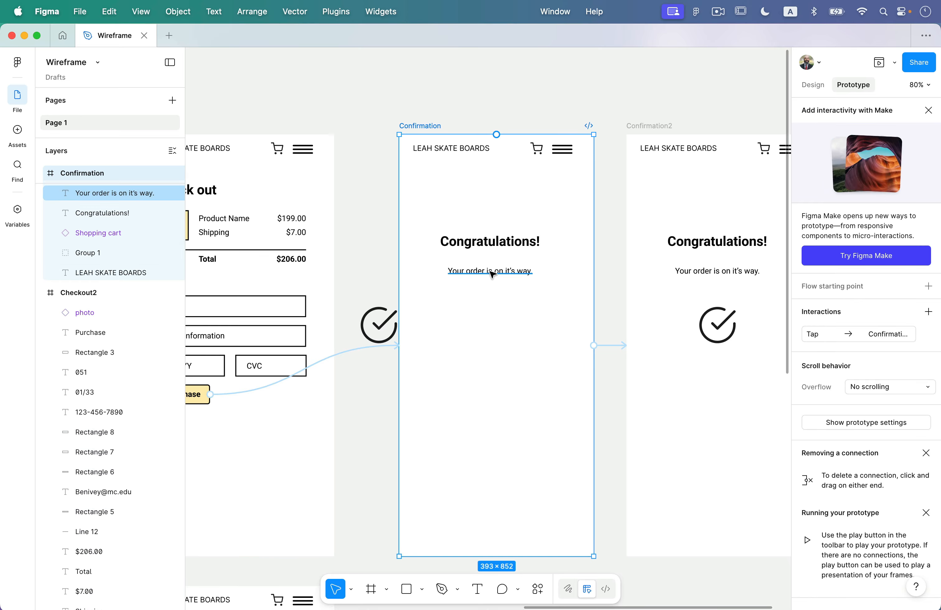
# Change the Confirmation2 link's animation type to Smart animate.
pyautogui.hscroll(4, 493, 273)
pyautogui.click(546, 317)
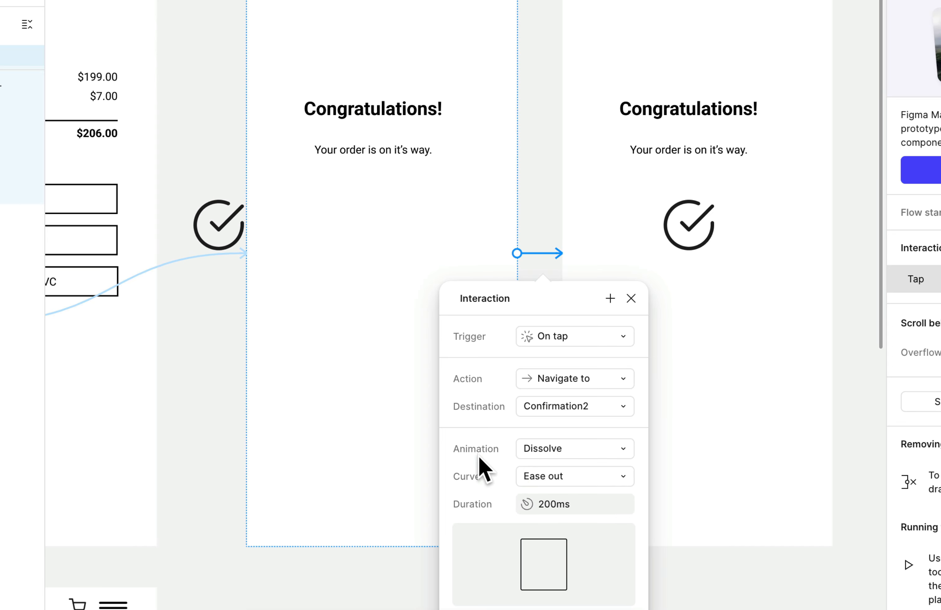
pyautogui.click(564, 448)
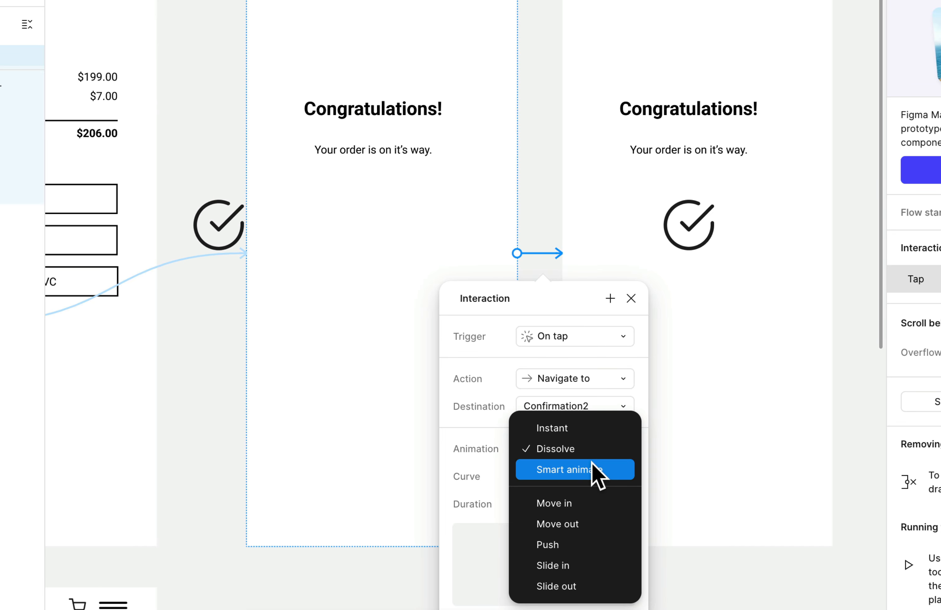
pyautogui.click(579, 469)
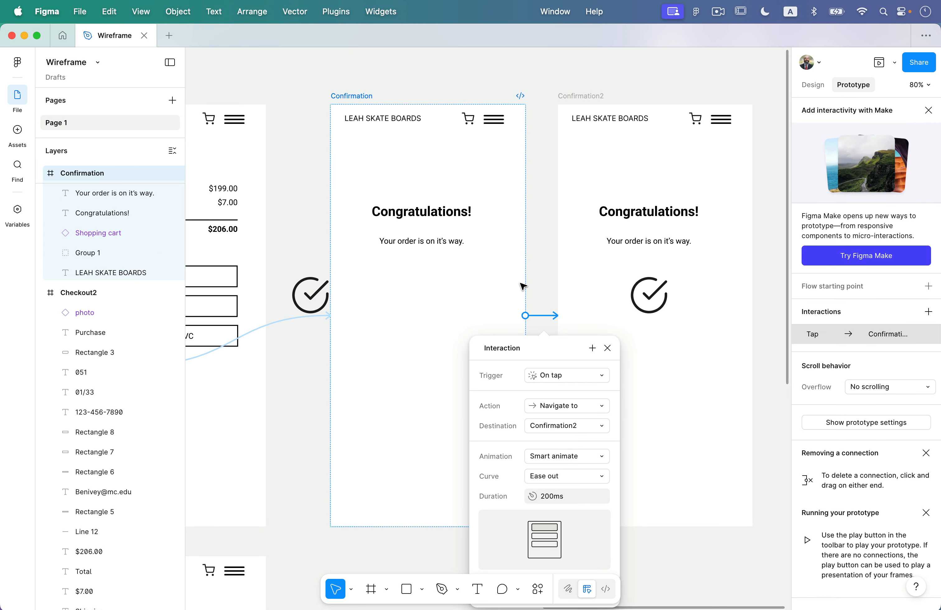
pyautogui.click(539, 274)
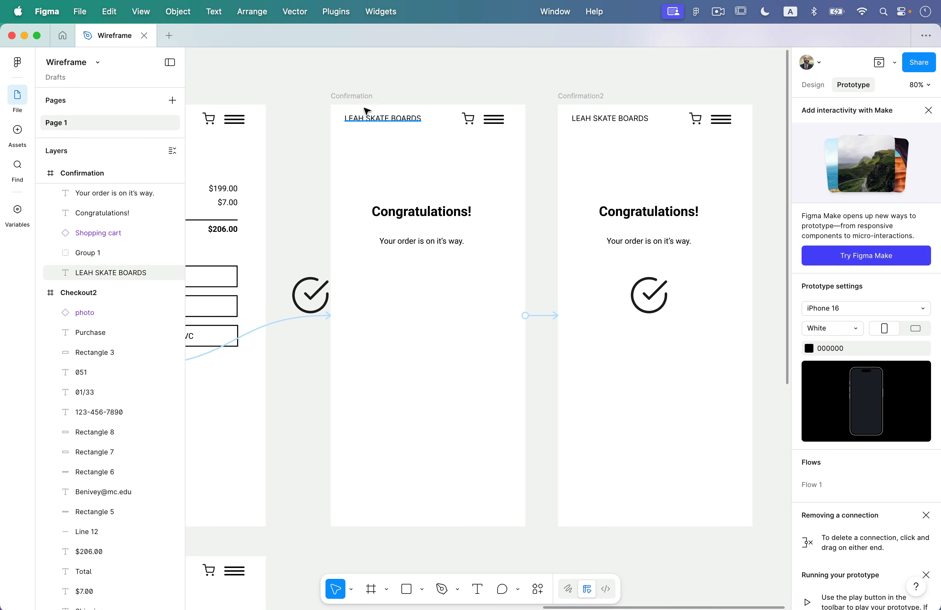
# Preview the prototype from Checkout, pressing Purchase to reach the Congratulations screen.
pyautogui.hscroll(-5, 325, 113)
pyautogui.click(325, 115)
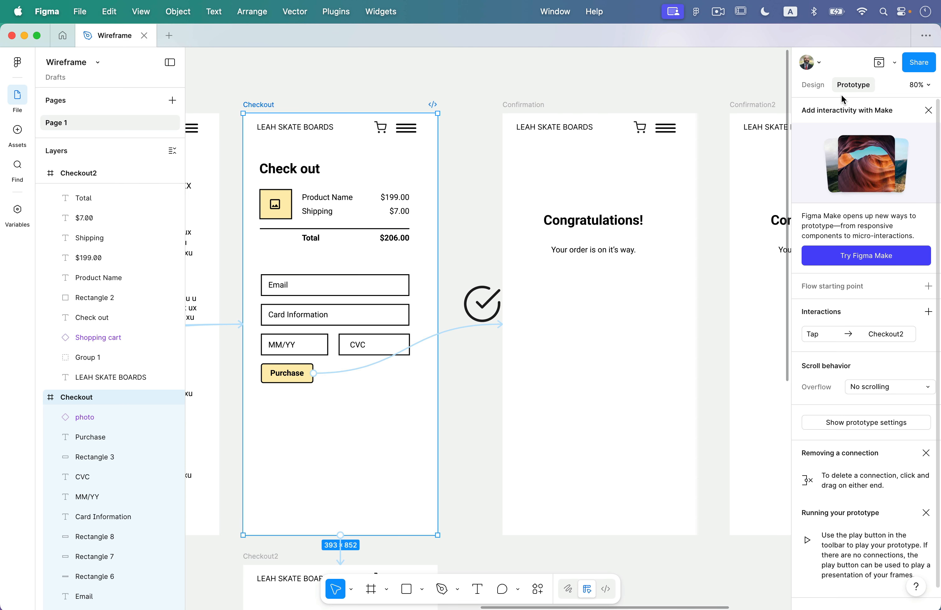
pyautogui.click(879, 66)
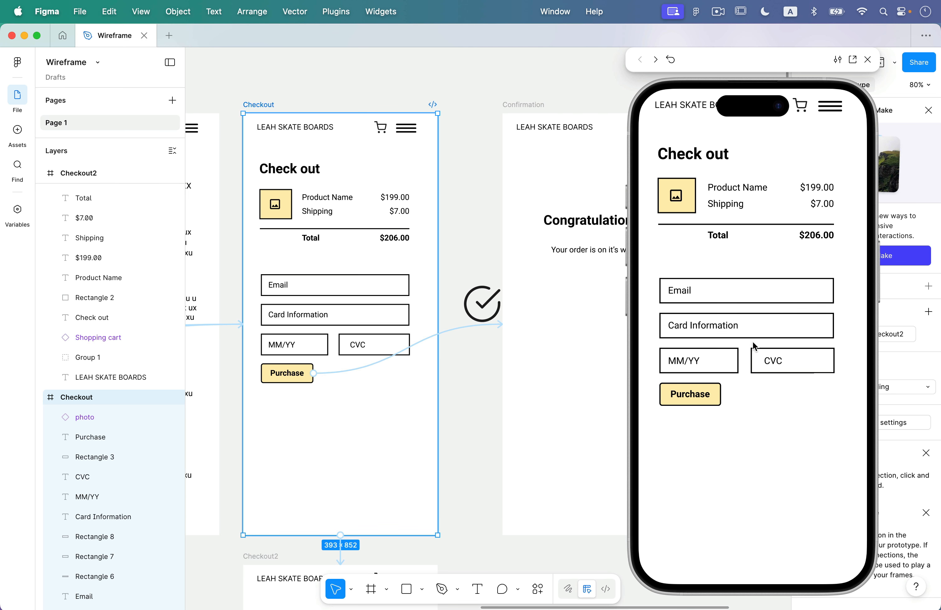
pyautogui.click(688, 396)
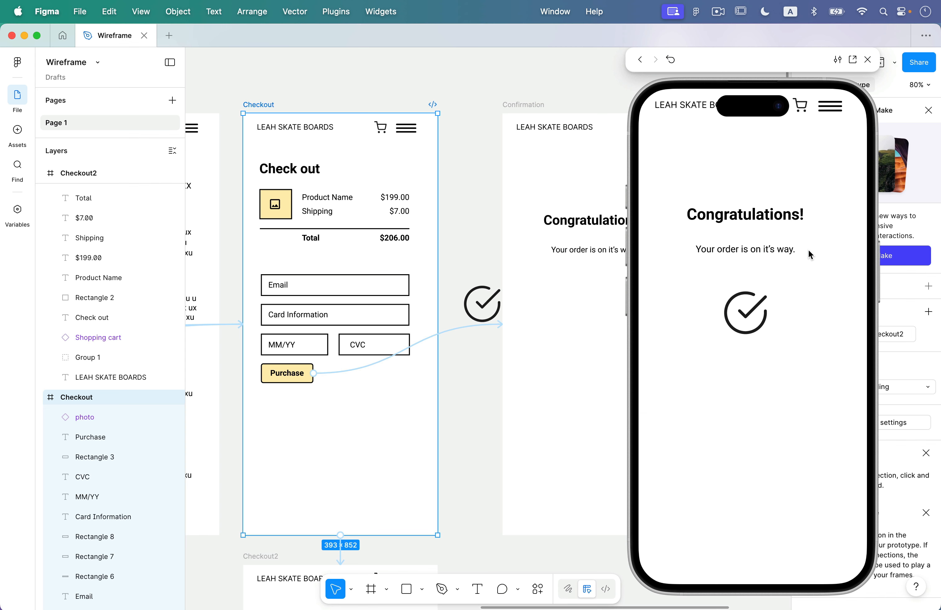
pyautogui.click(561, 229)
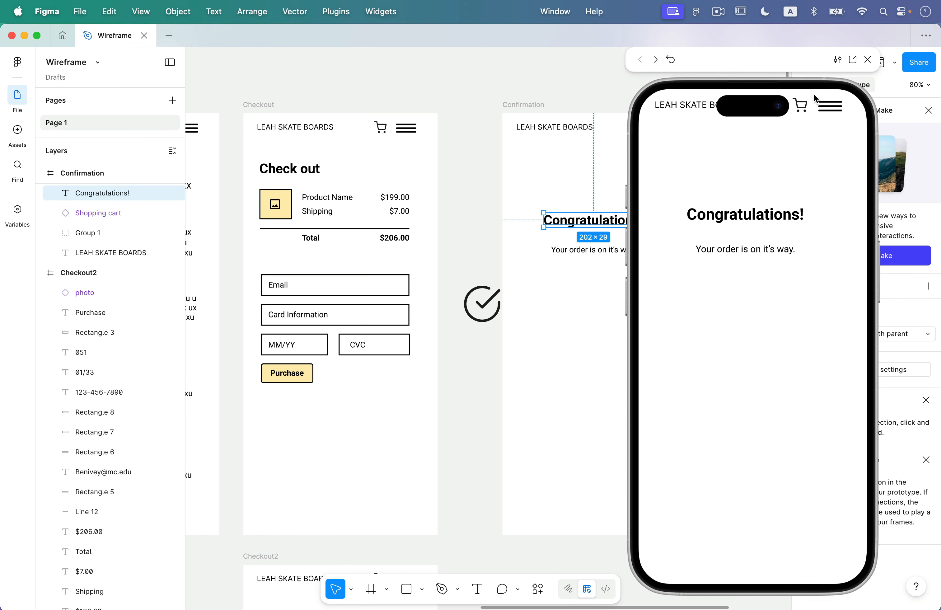
pyautogui.click(867, 60)
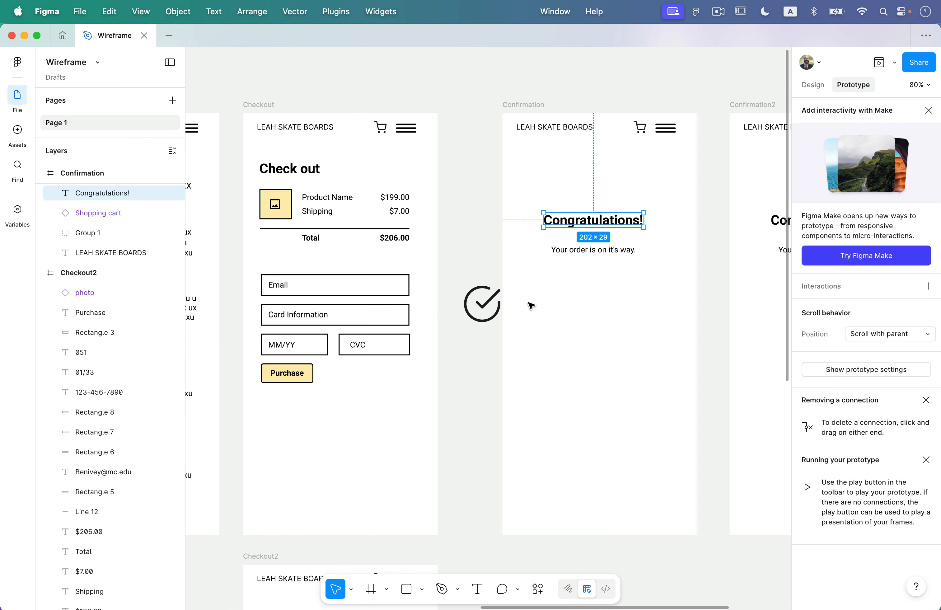
# Nest the Check circle layer inside the Confirmation frame and inspect its Icon child.
pyautogui.hscroll(5, 531, 305)
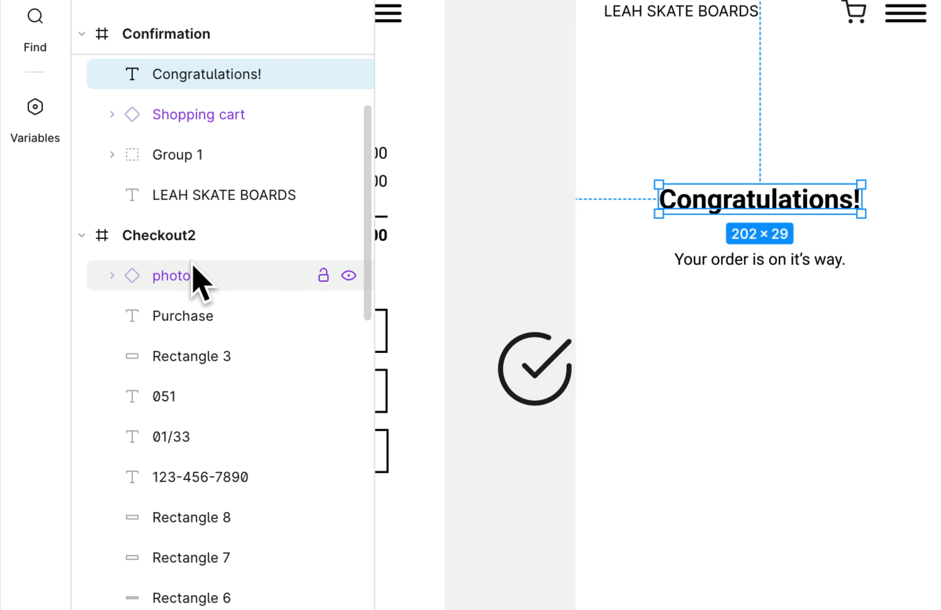
pyautogui.scroll(5, 195, 278)
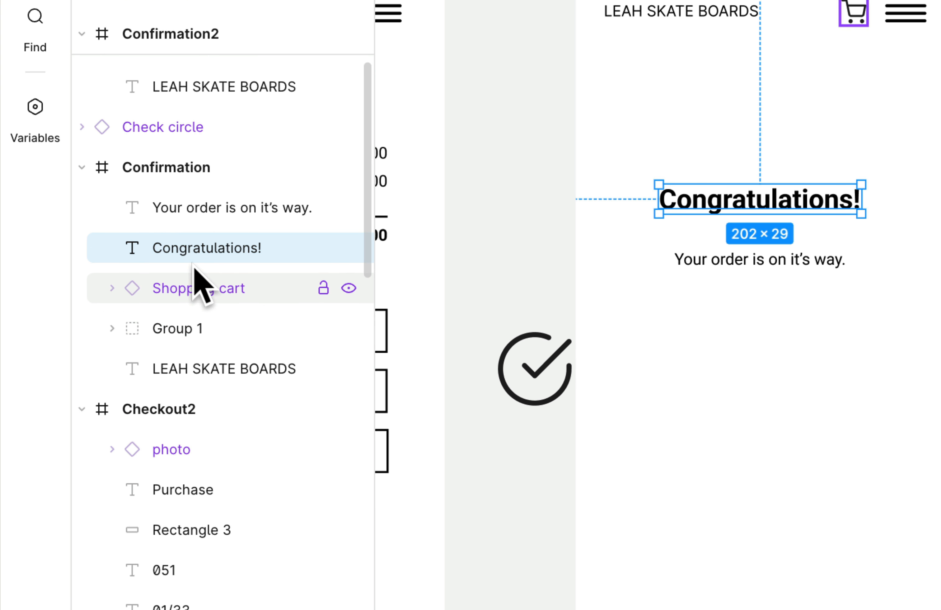
pyautogui.scroll(1, 169, 200)
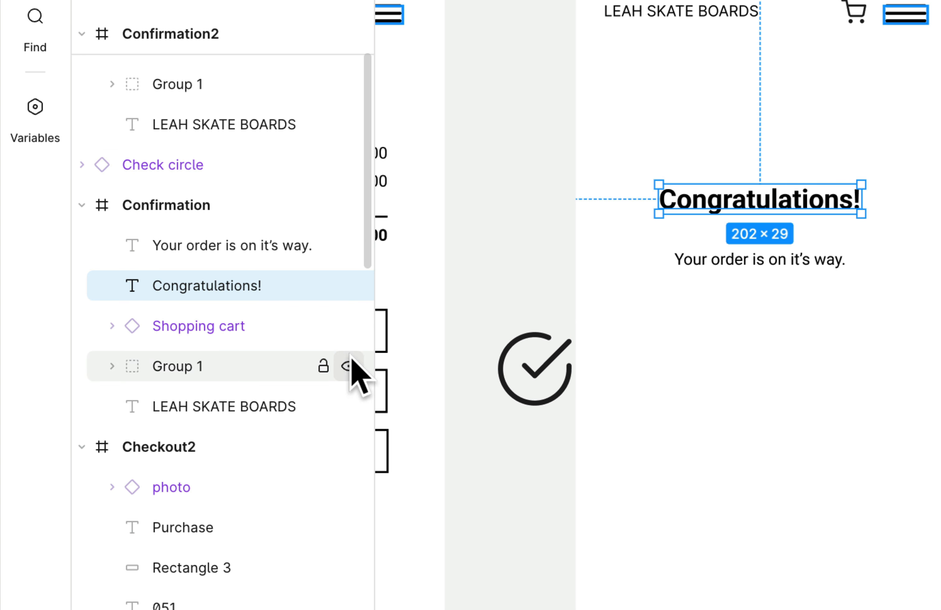
pyautogui.click(180, 164)
pyautogui.moveTo(189, 203); pyautogui.dragTo(189, 225)
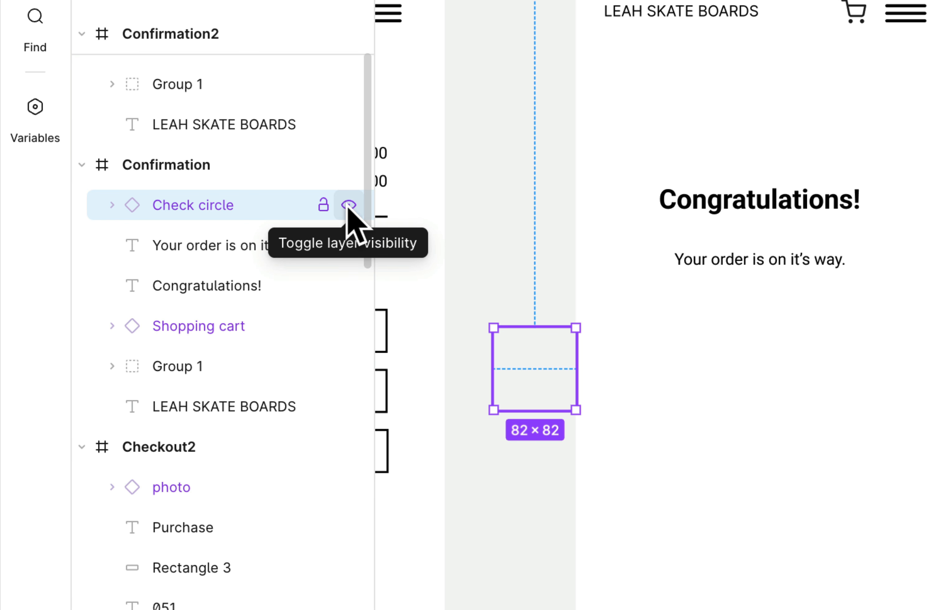
pyautogui.click(111, 205)
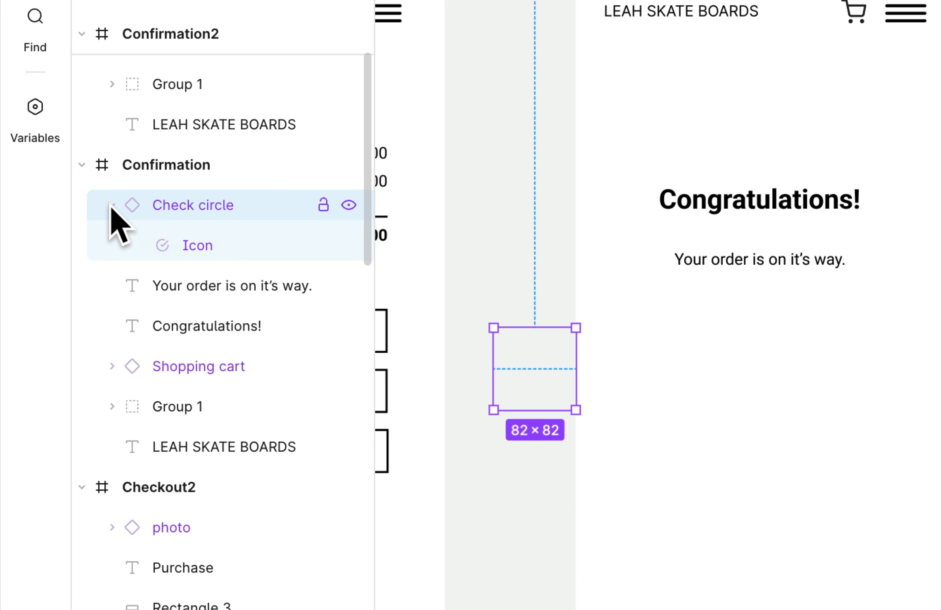
pyautogui.click(112, 205)
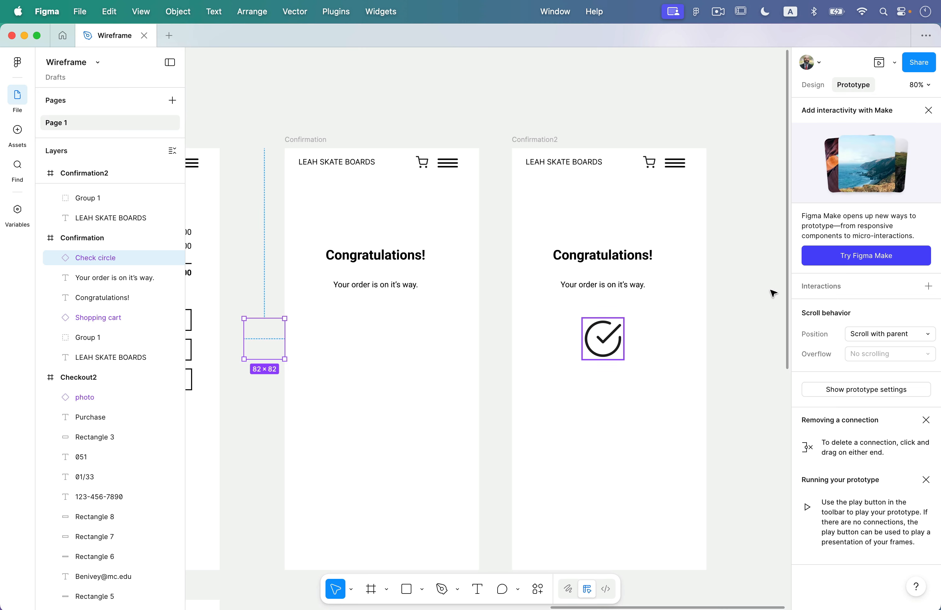
# Turn off Clip content on both the Check circle and the Confirmation frame.
pyautogui.click(813, 84)
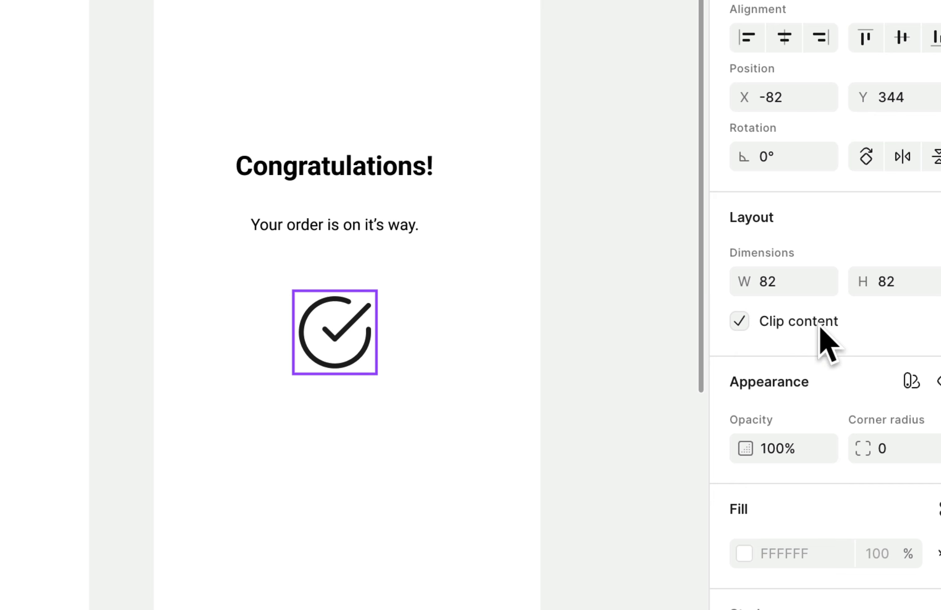
pyautogui.click(738, 320)
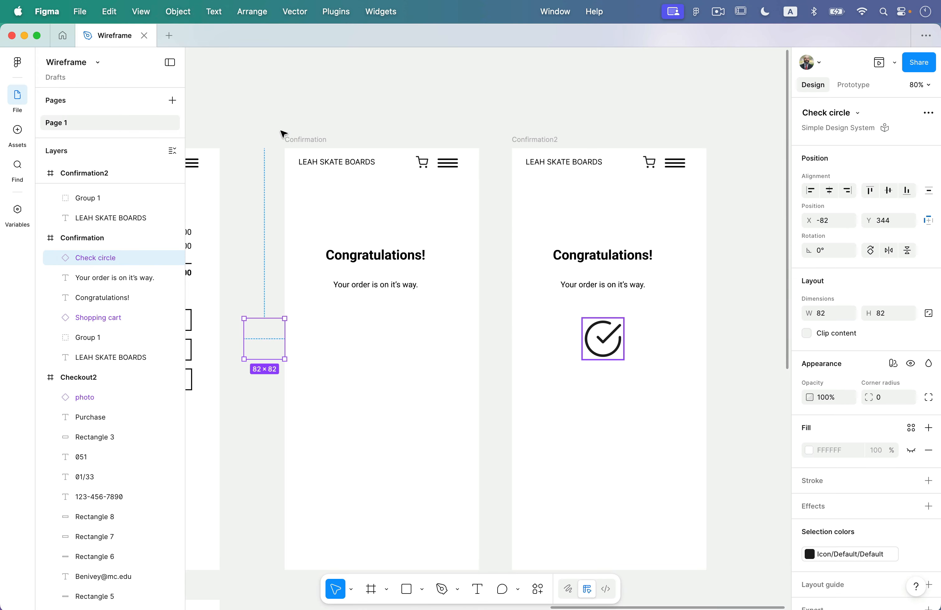
pyautogui.click(303, 140)
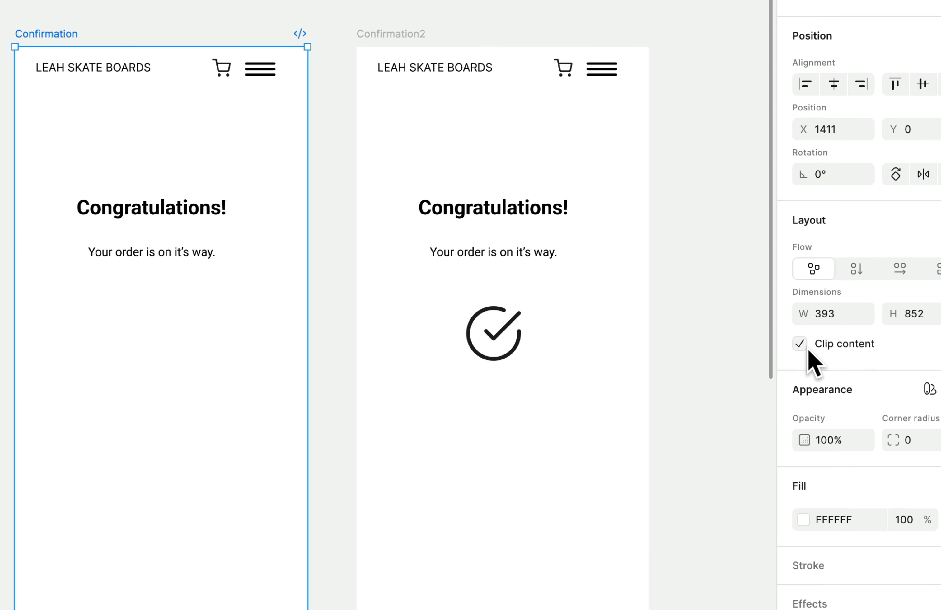
pyautogui.click(806, 347)
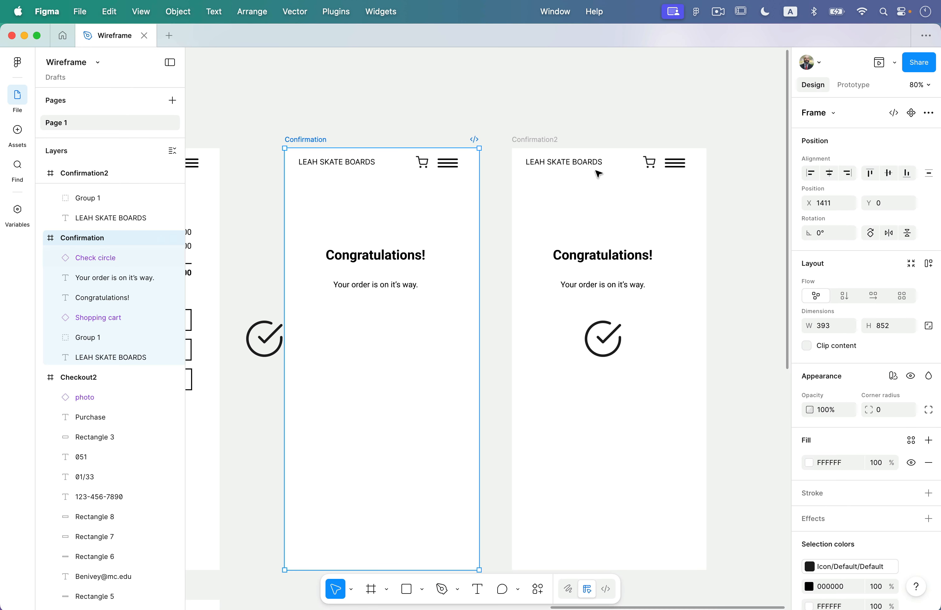
pyautogui.hscroll(-6, 317, 295)
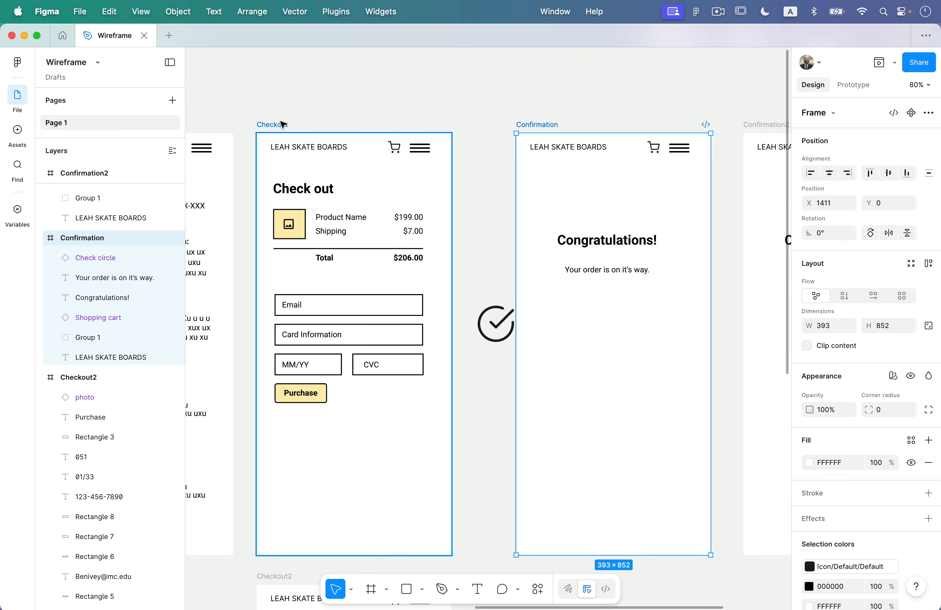
pyautogui.click(278, 127)
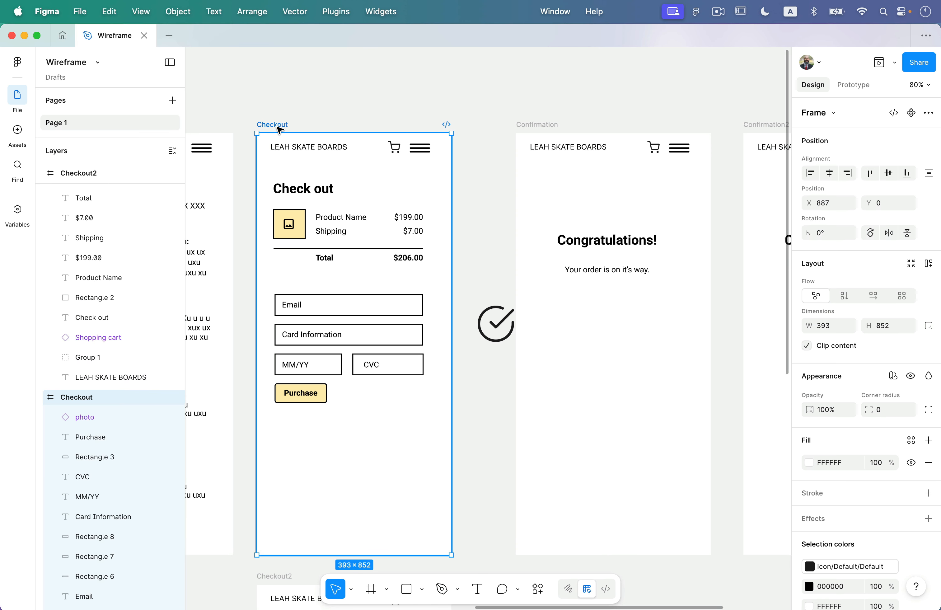
# Play from Checkout, pressing Purchase and restarting to replay the Congratulations transition several times.
pyautogui.click(879, 63)
pyautogui.click(692, 396)
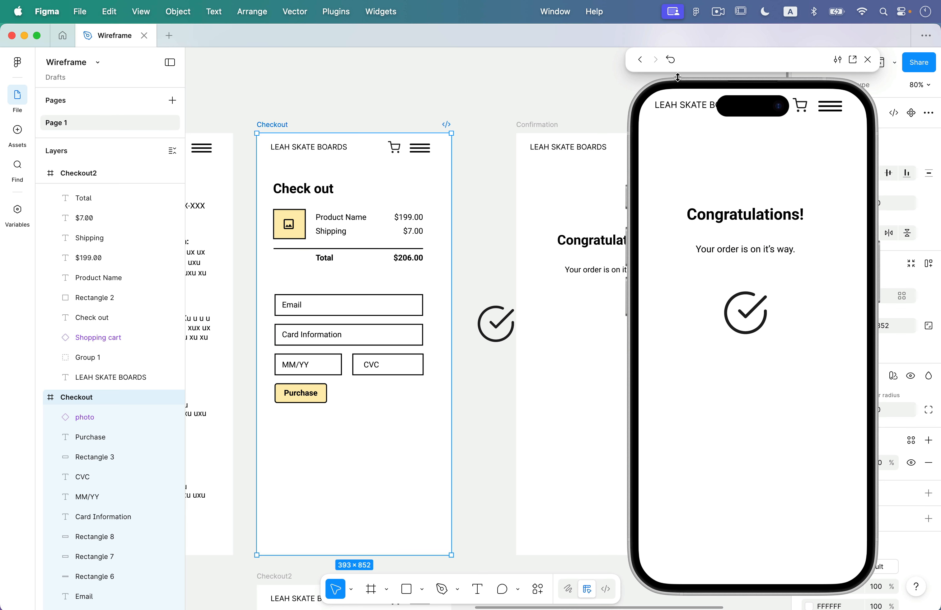
pyautogui.click(670, 59)
pyautogui.click(698, 392)
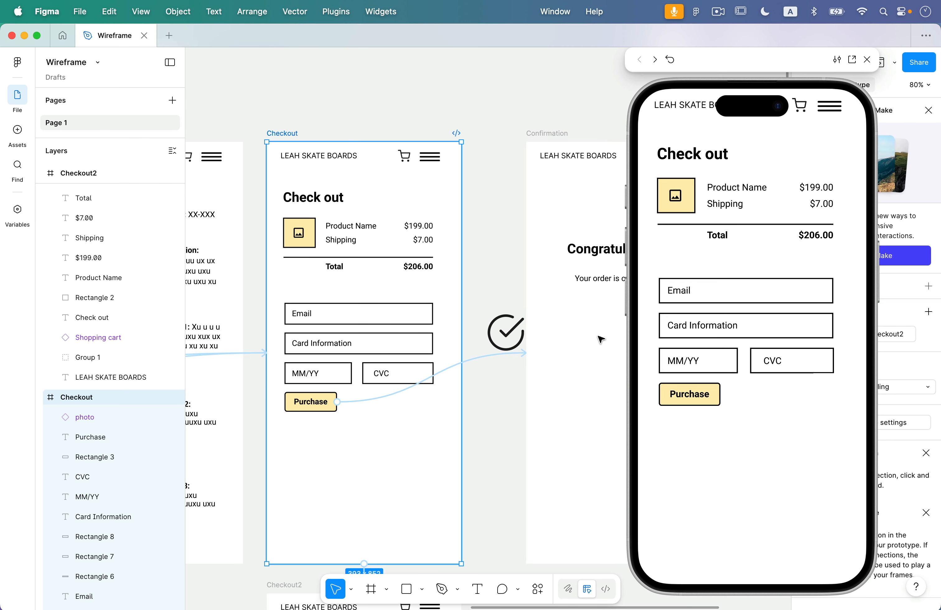
pyautogui.scroll(-2, 510, 269)
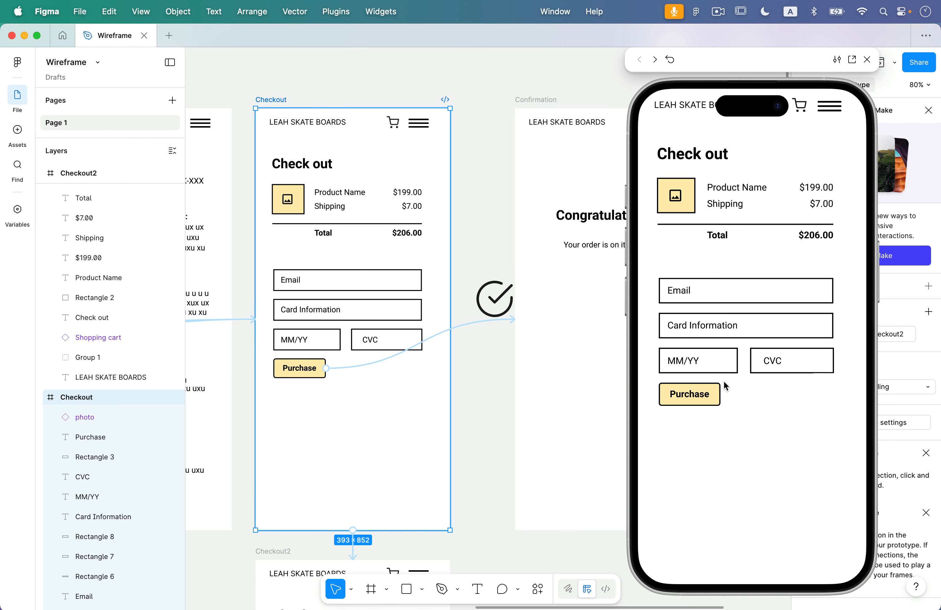
pyautogui.click(695, 399)
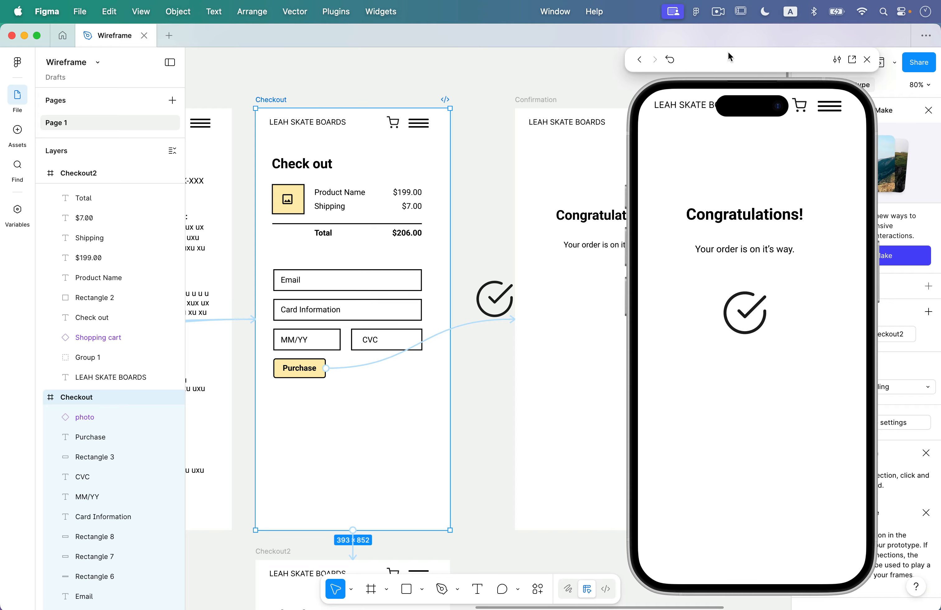
pyautogui.click(669, 60)
pyautogui.click(867, 60)
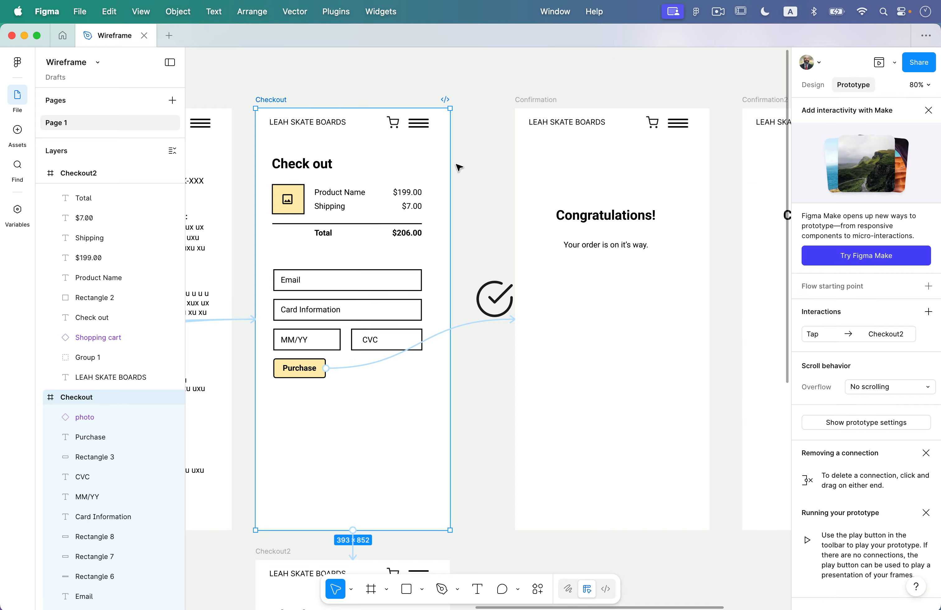
# Set the Confirmation2 link's trigger to After delay (800ms), keeping the 300ms duration.
pyautogui.hscroll(5, 453, 168)
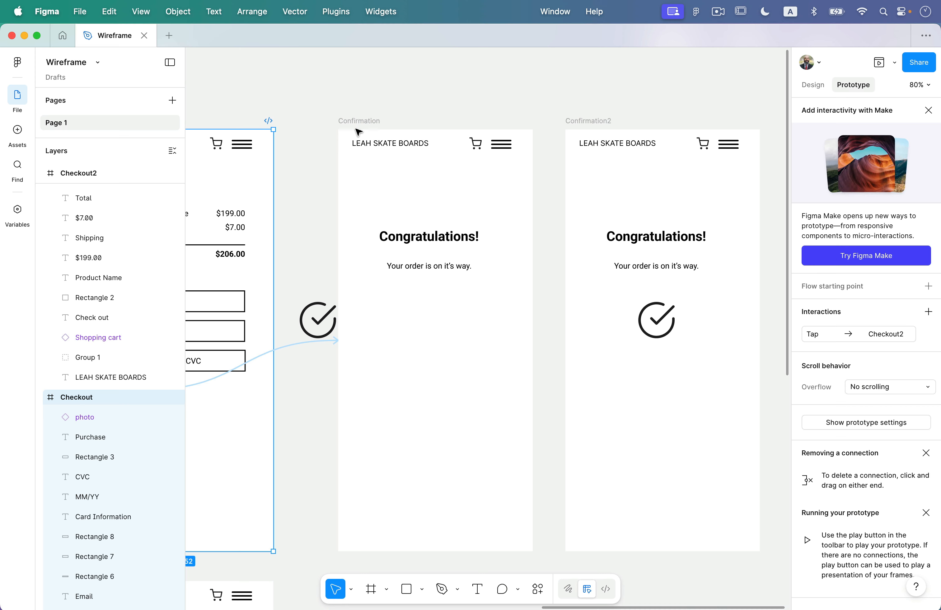
pyautogui.click(352, 119)
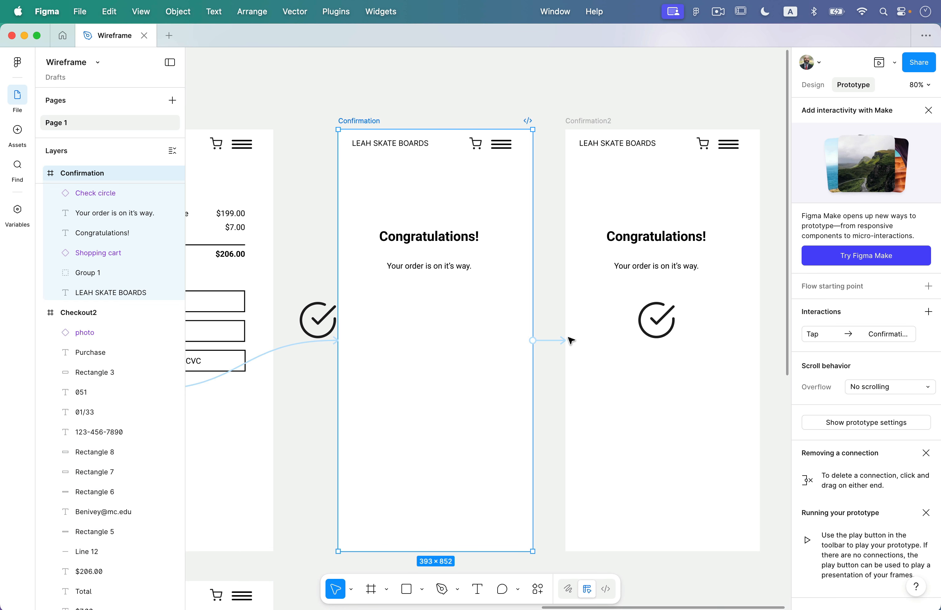
pyautogui.click(551, 342)
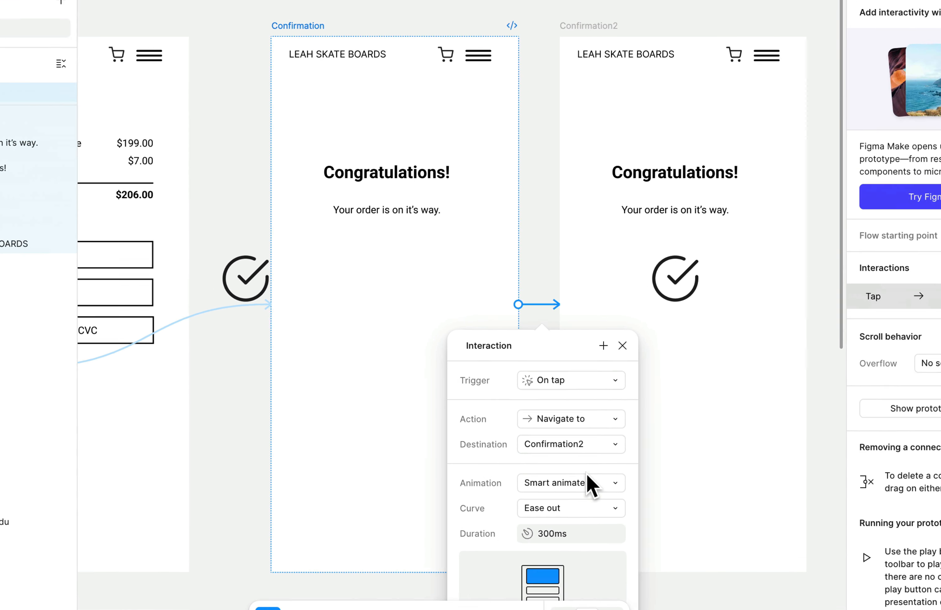
pyautogui.click(571, 380)
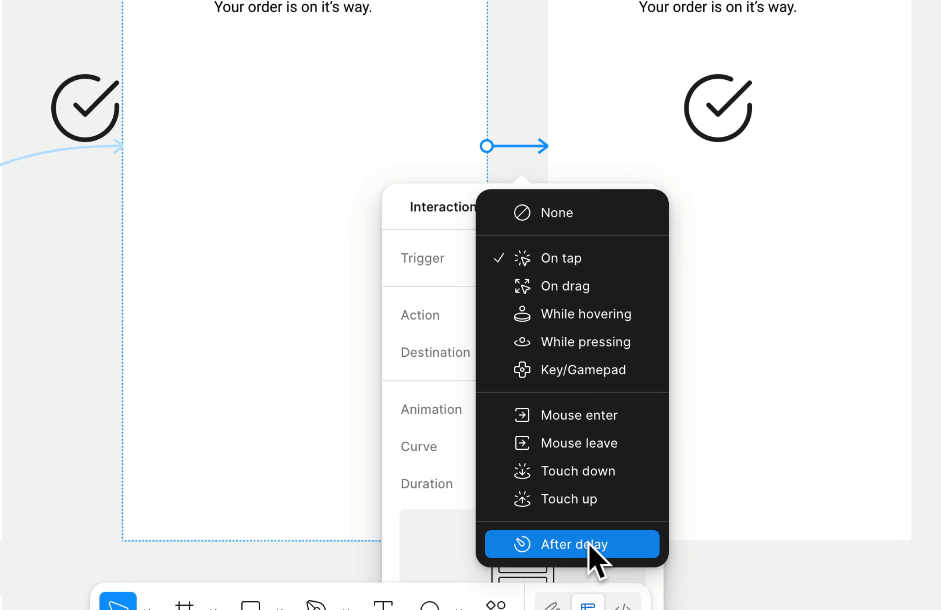
pyautogui.click(598, 543)
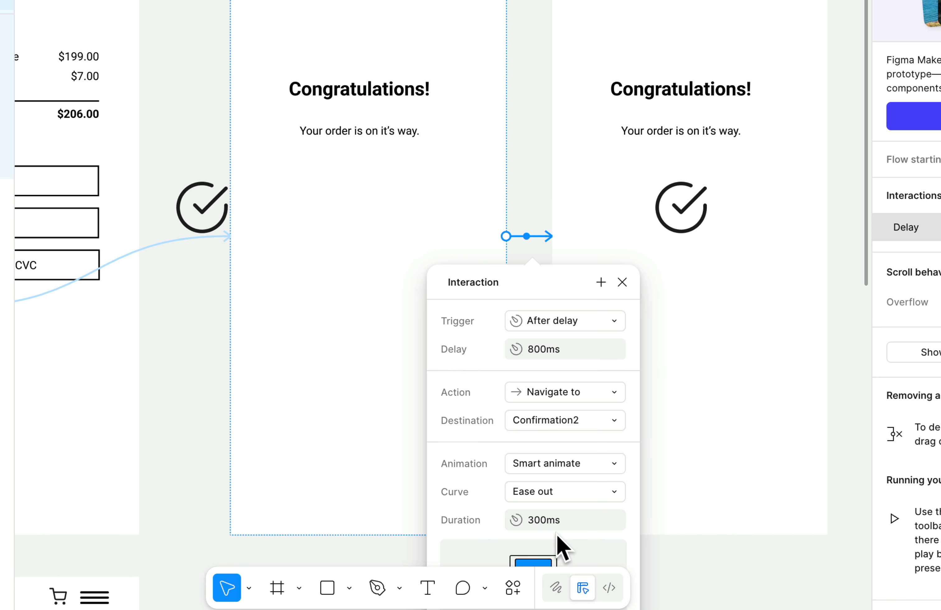
pyautogui.click(523, 520)
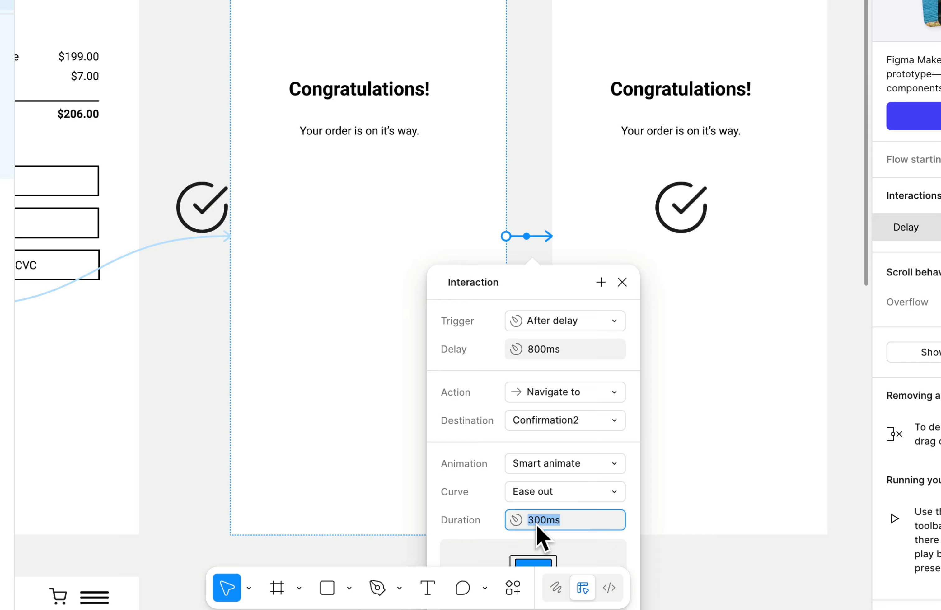
pyautogui.click(536, 523)
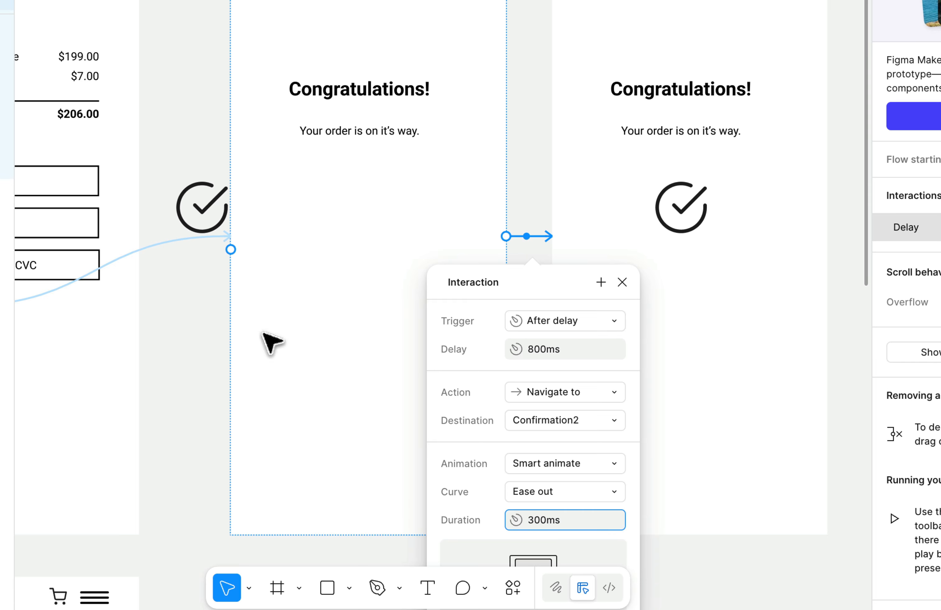
pyautogui.click(525, 196)
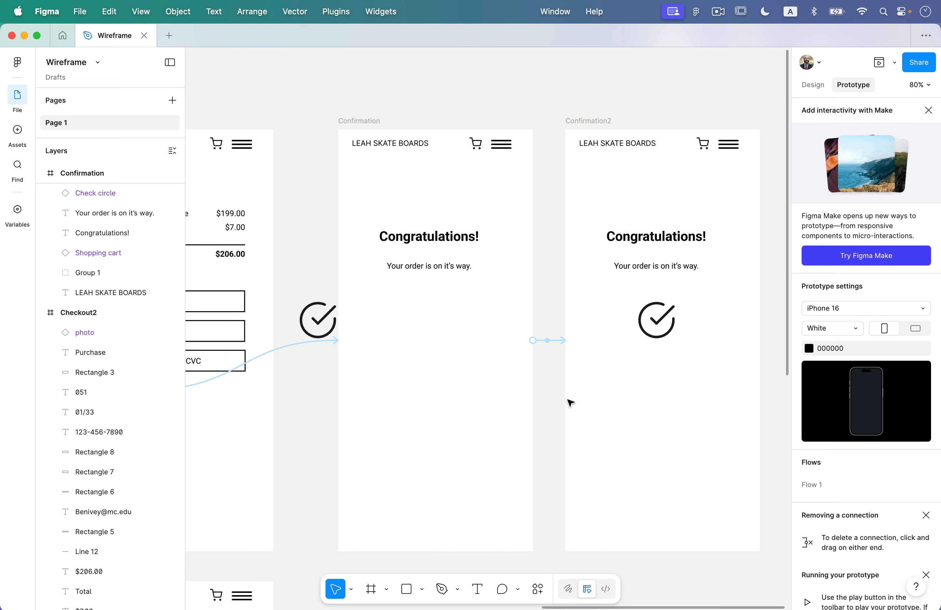
pyautogui.hscroll(-5, 558, 333)
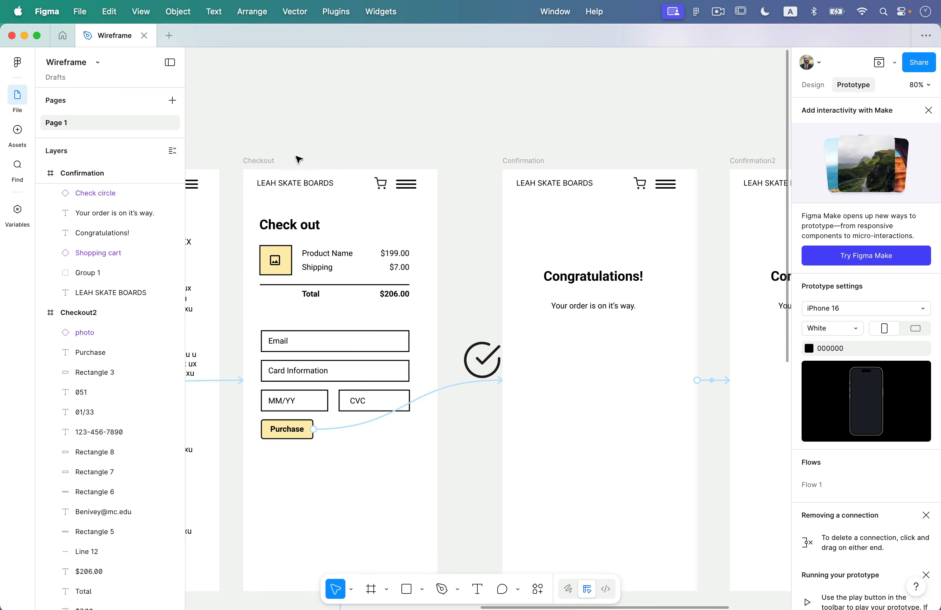
# Preview from Checkout, pressing Purchase twice to watch the check circle animate in automatically.
pyautogui.click(272, 162)
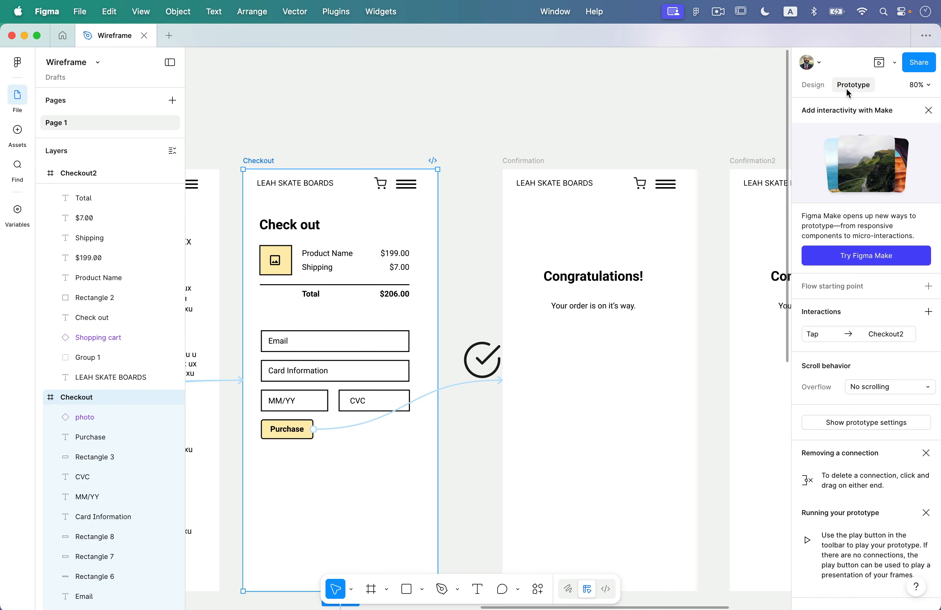
pyautogui.click(879, 62)
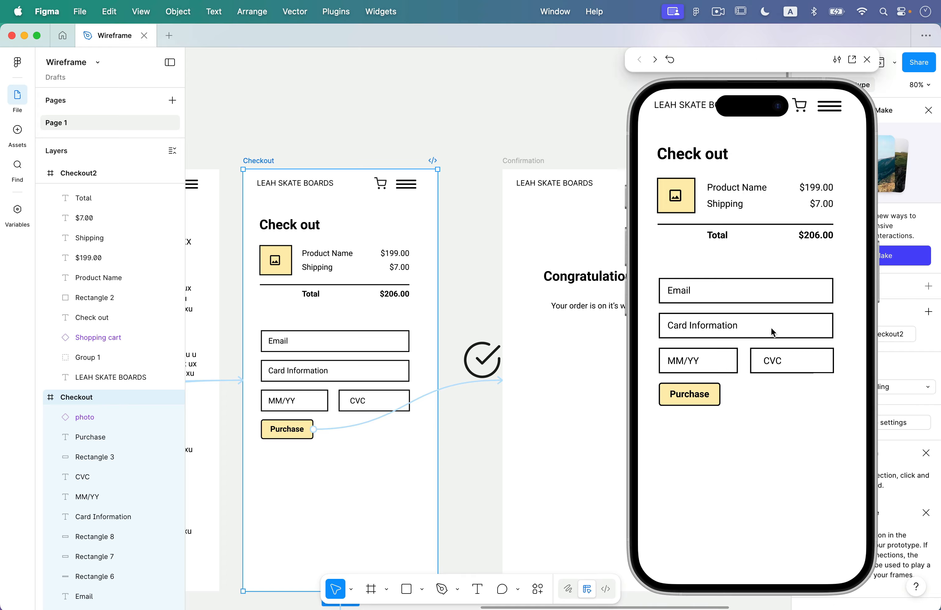
pyautogui.click(700, 400)
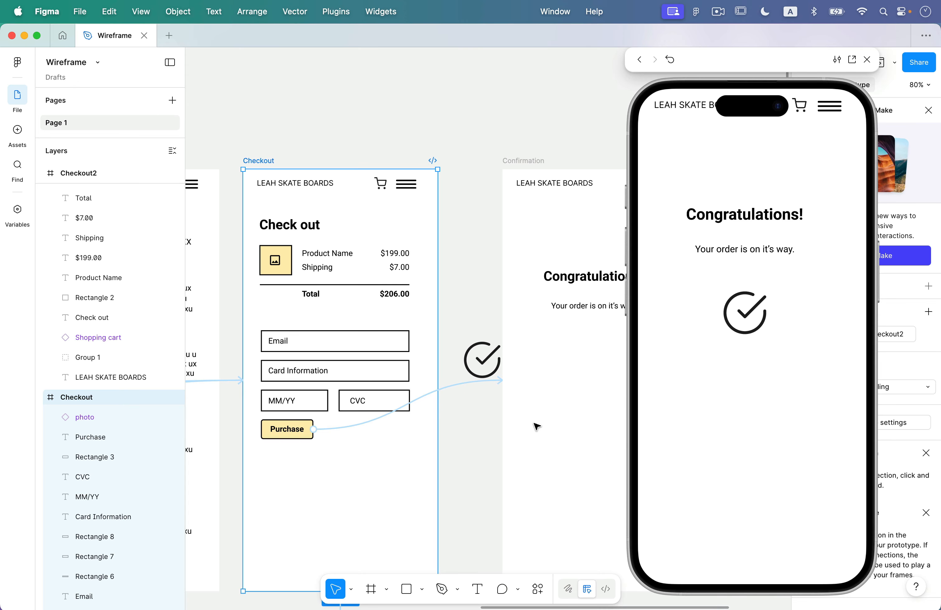
pyautogui.click(669, 59)
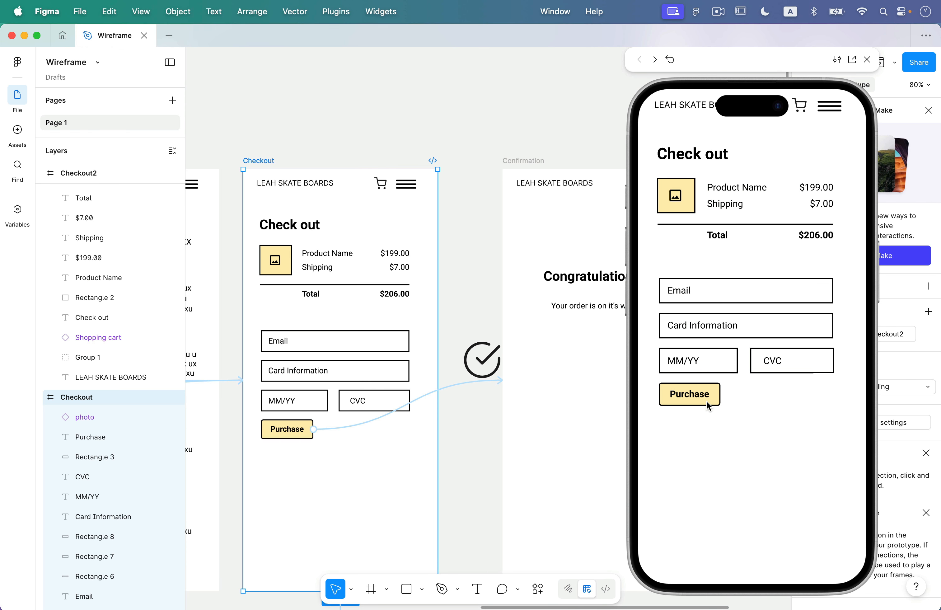
pyautogui.click(702, 399)
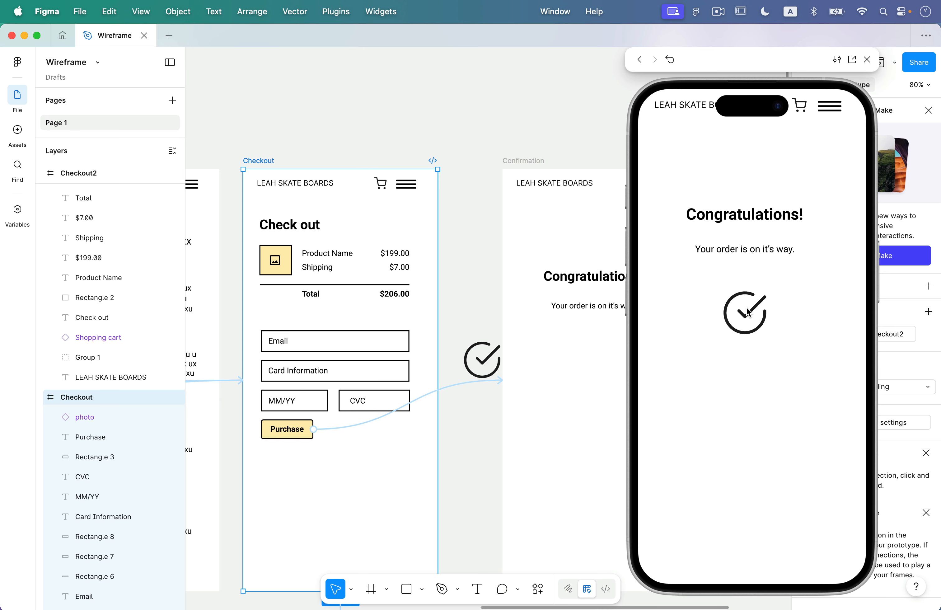
pyautogui.click(866, 59)
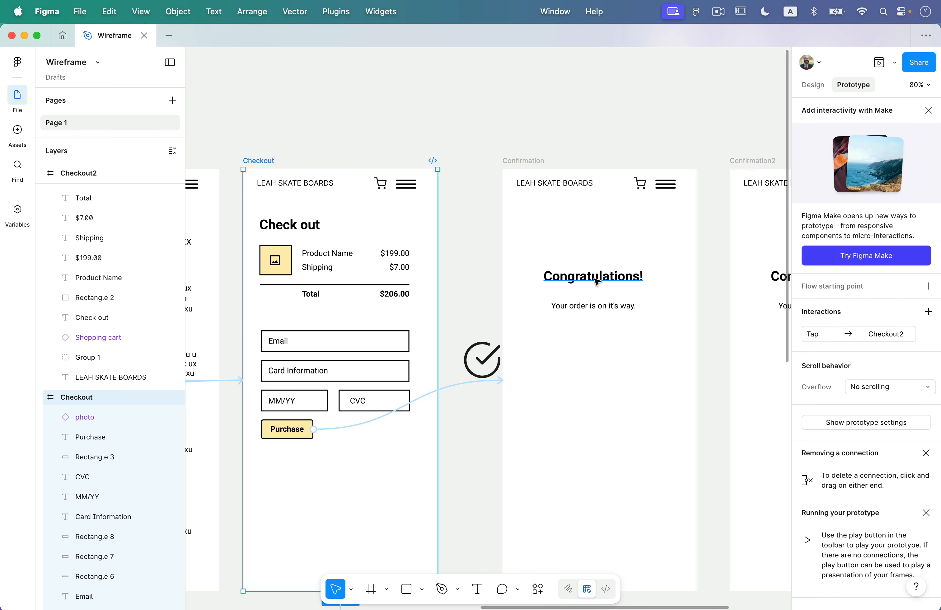
pyautogui.scroll(-5, 554, 363)
pyautogui.hscroll(-10, 555, 364)
pyautogui.scroll(-6, 555, 363)
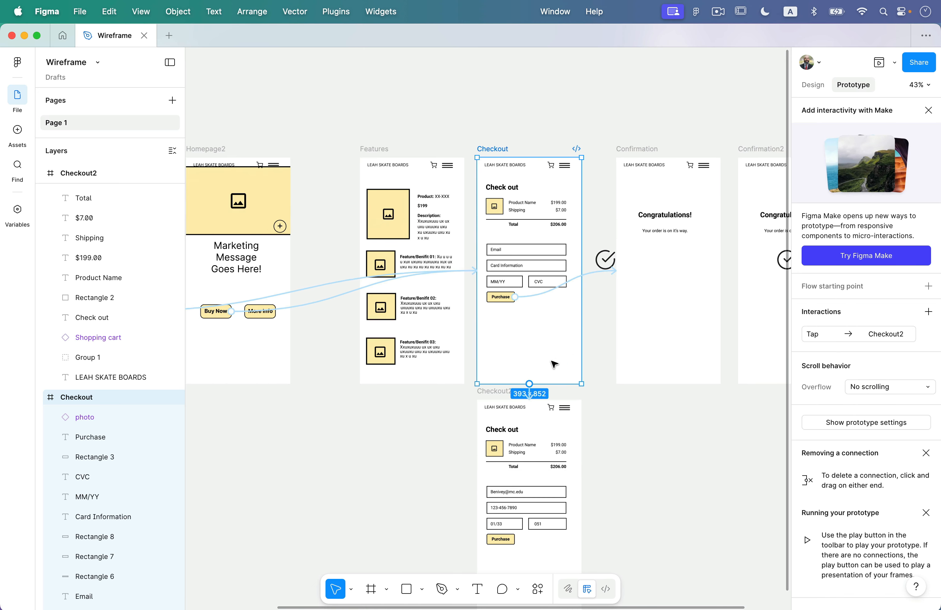
pyautogui.hscroll(-5, 554, 363)
pyautogui.scroll(3, 553, 364)
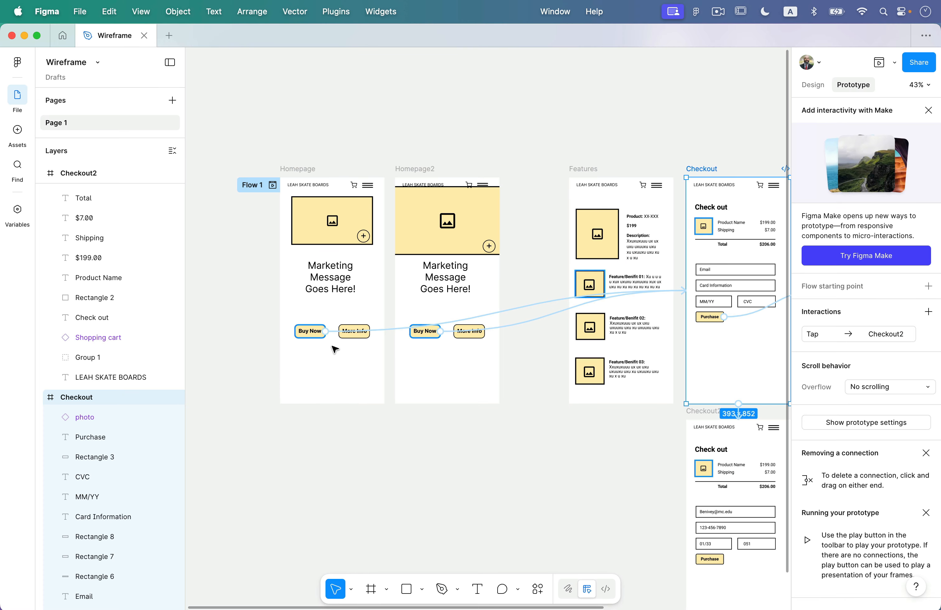
pyautogui.scroll(5, 334, 349)
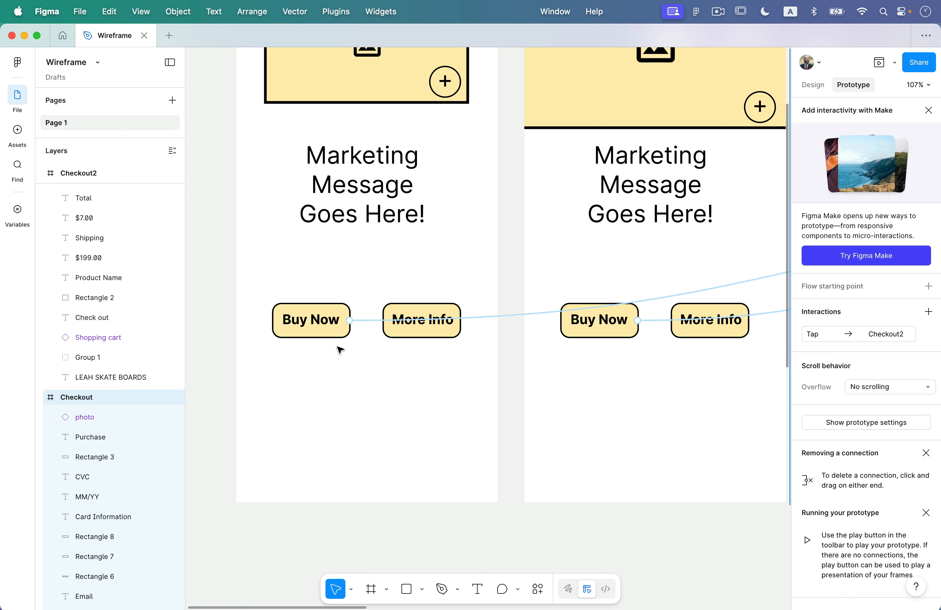
pyautogui.scroll(-3, 421, 315)
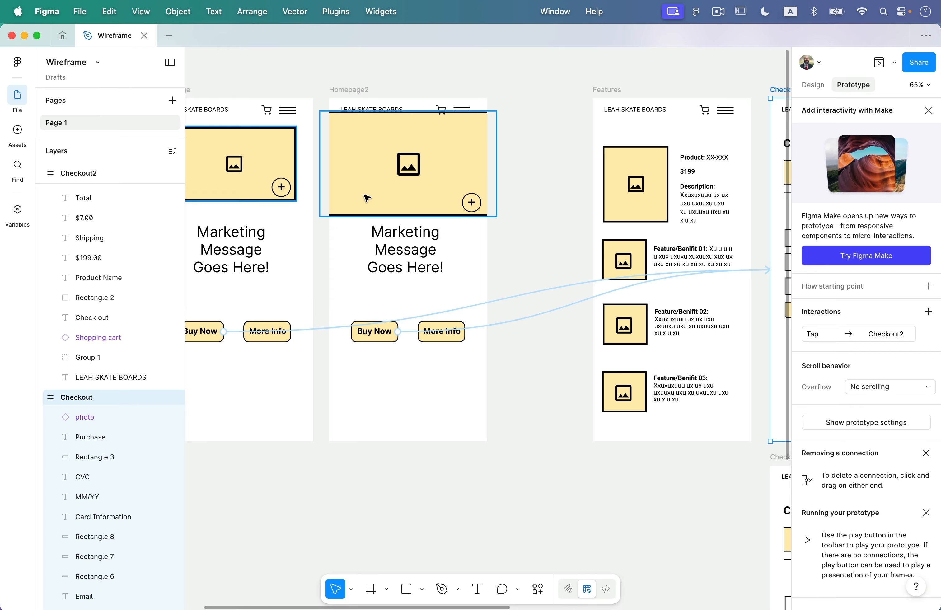
pyautogui.hscroll(-3, 367, 197)
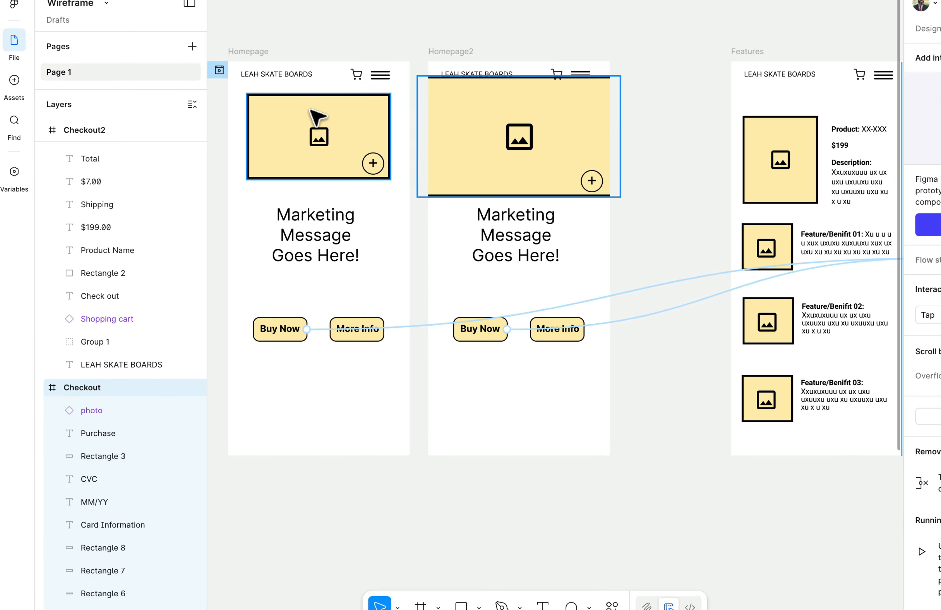
pyautogui.click(310, 110)
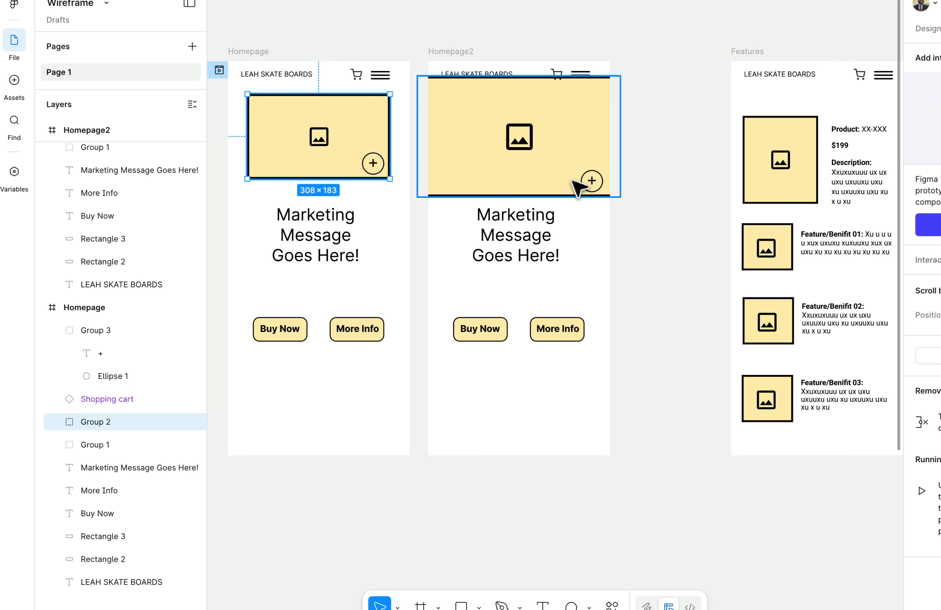
pyautogui.click(657, 256)
pyautogui.hscroll(10, 655, 255)
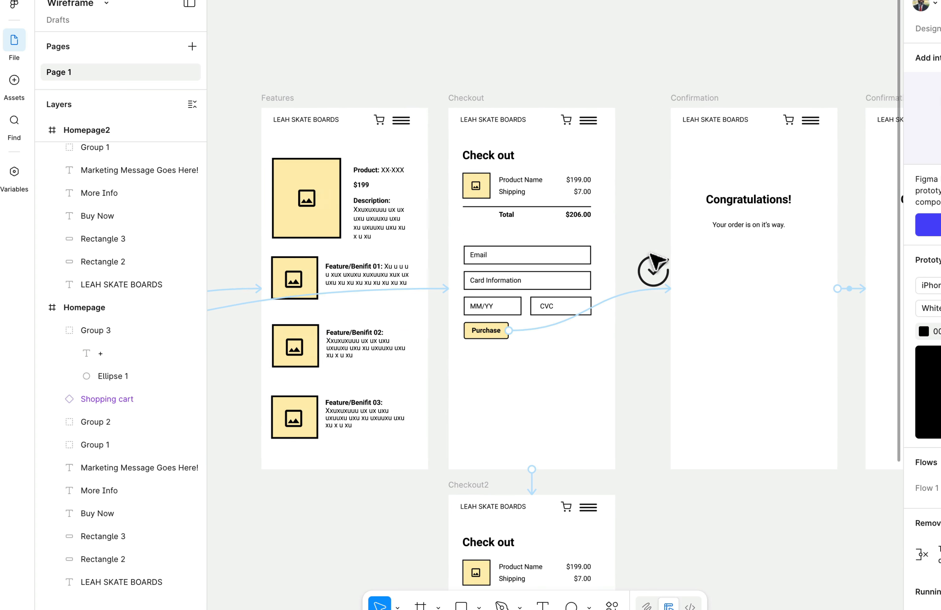
pyautogui.hscroll(3, 652, 257)
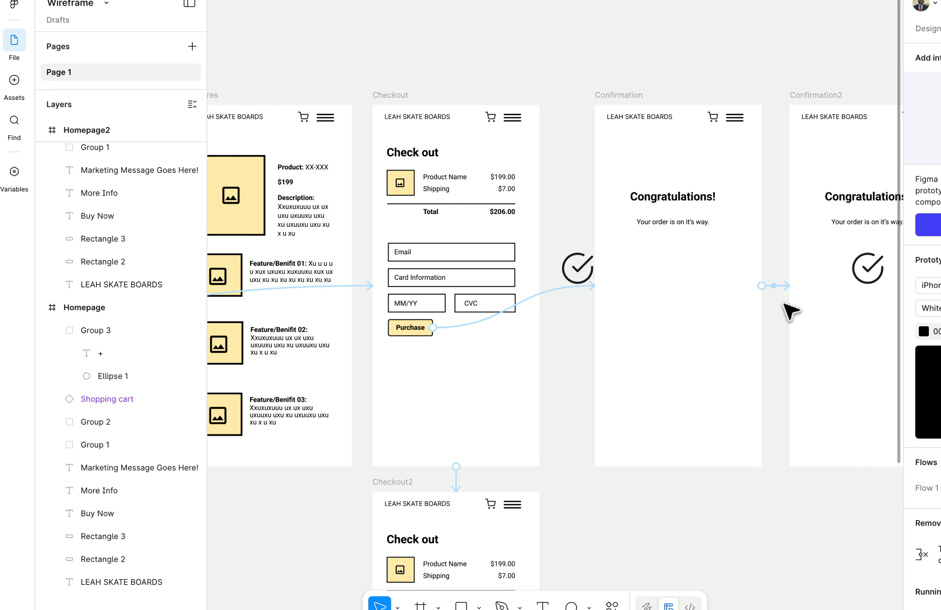
pyautogui.hscroll(1, 790, 311)
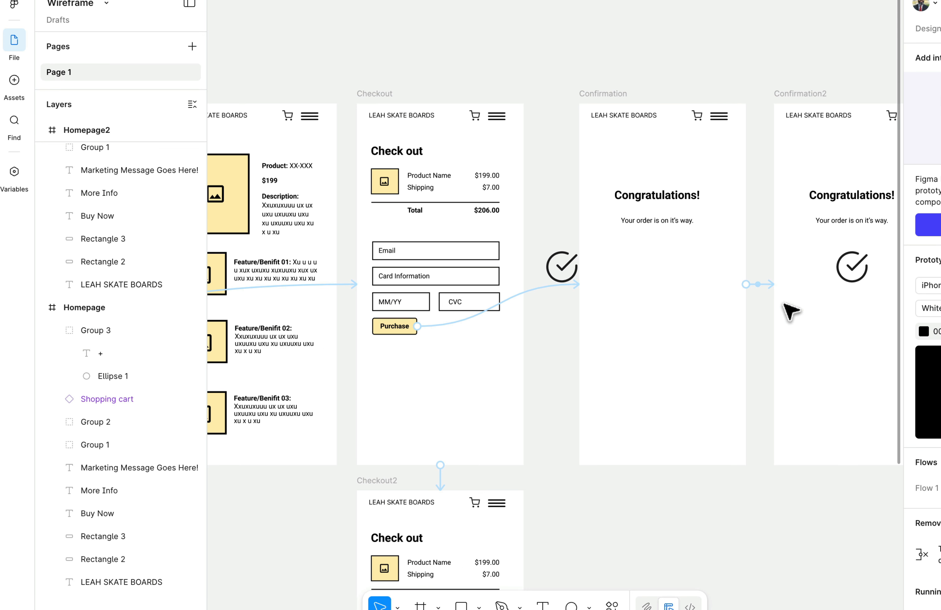
pyautogui.scroll(-1, 790, 310)
pyautogui.scroll(-5, 790, 311)
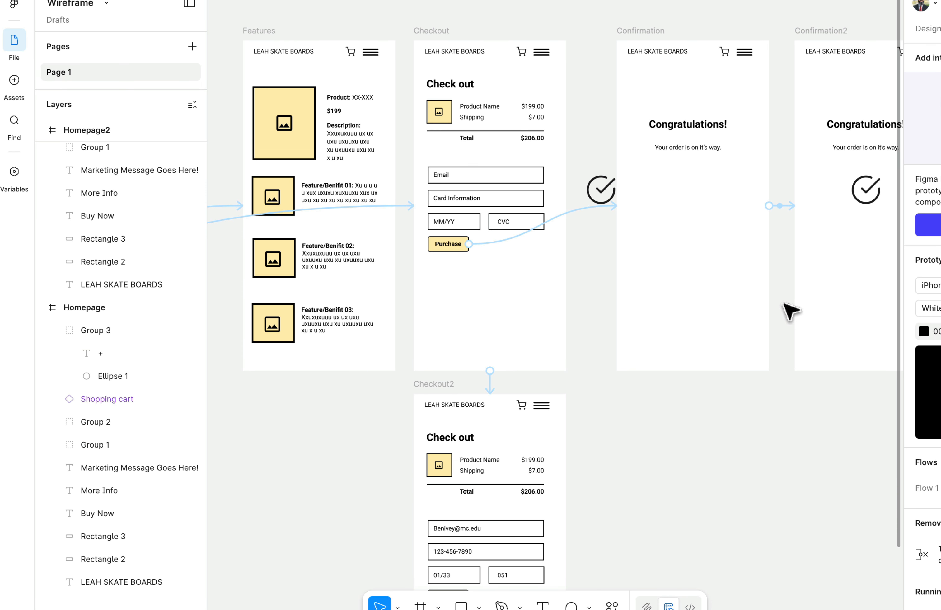
pyautogui.scroll(-5, 630, 312)
pyautogui.hscroll(1, 630, 313)
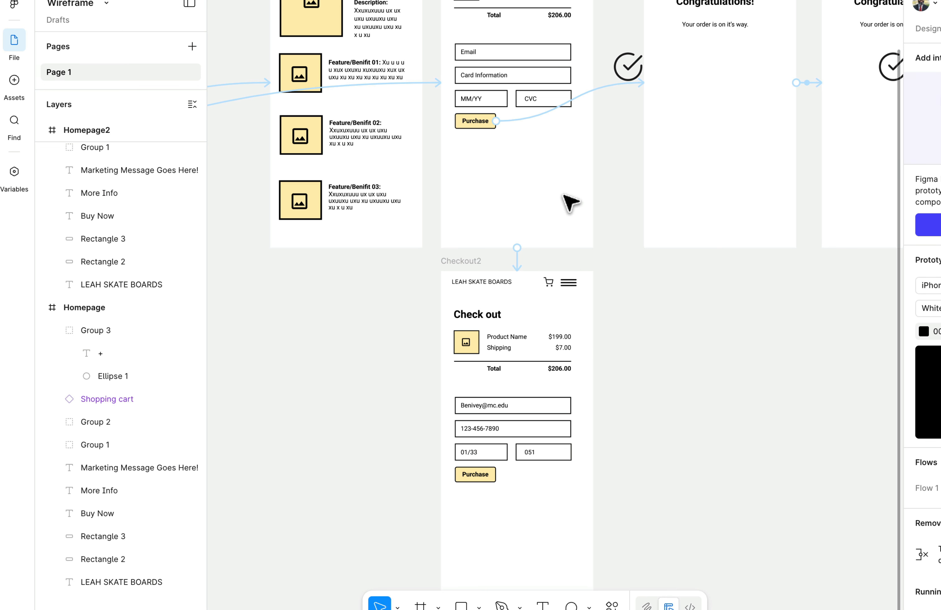
pyautogui.scroll(-2, 570, 374)
pyautogui.scroll(5, 625, 404)
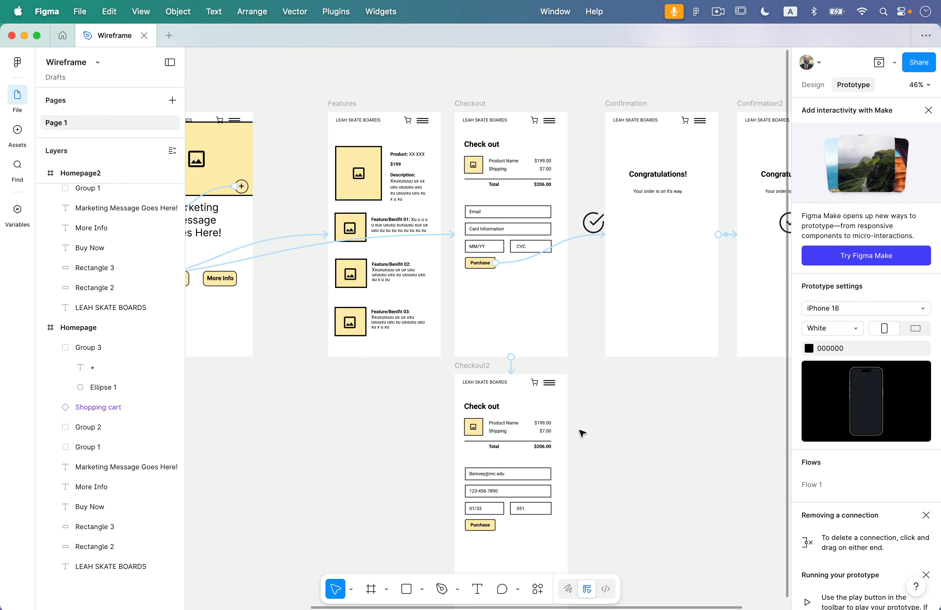
pyautogui.scroll(-3, 582, 432)
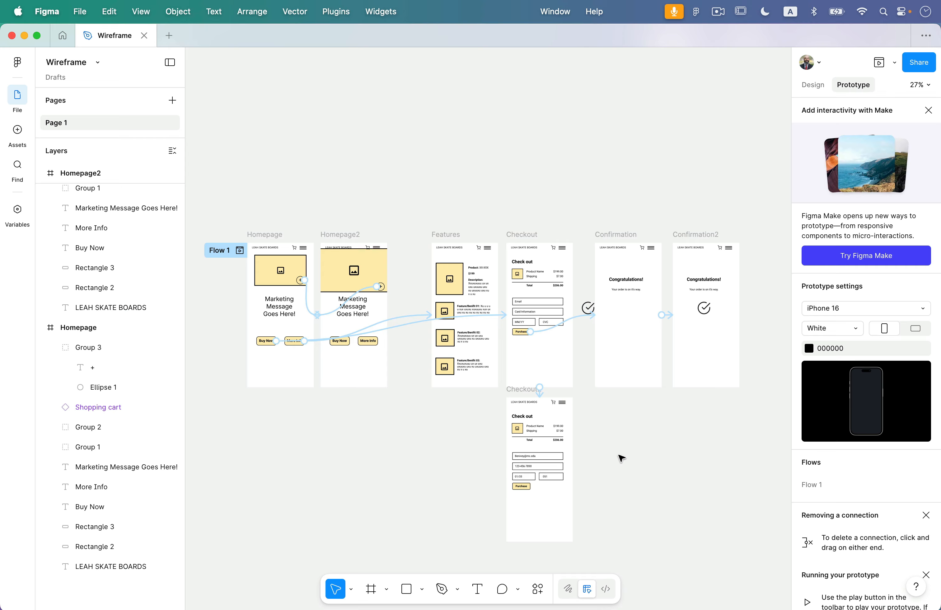
pyautogui.scroll(-3, 621, 459)
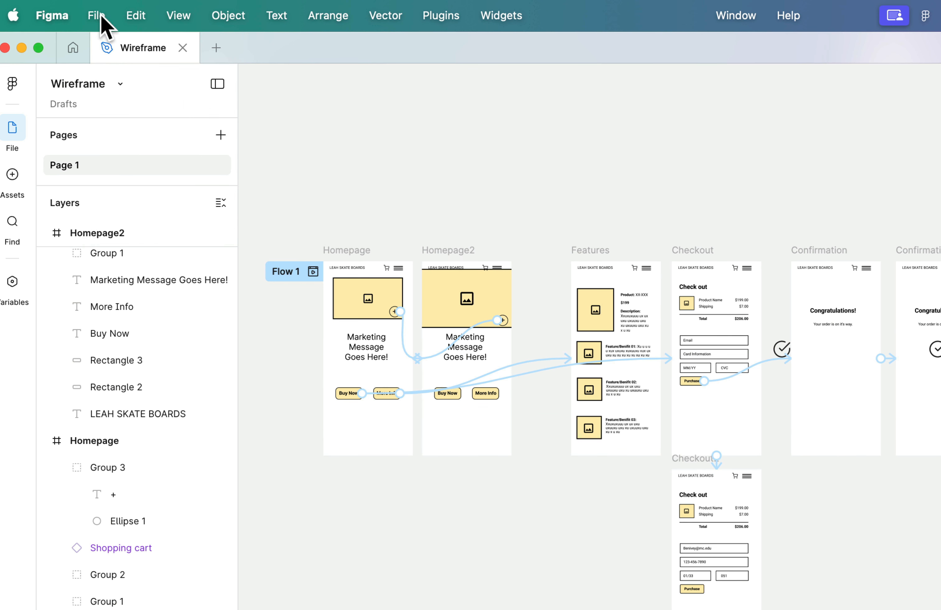
# Use File > Save Local Copy to save WireframePrototype.fig on the Desktop.
pyautogui.click(82, 12)
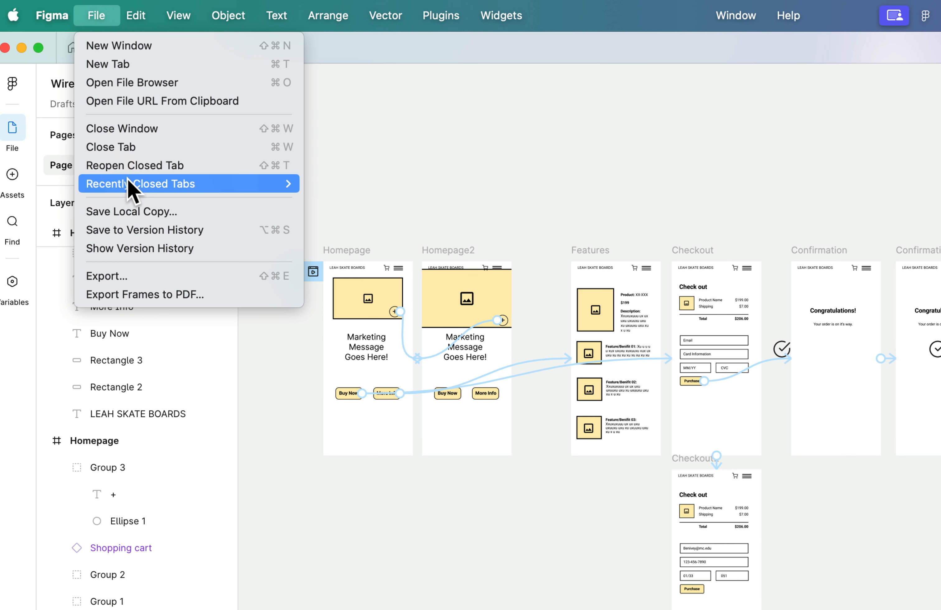
pyautogui.click(144, 212)
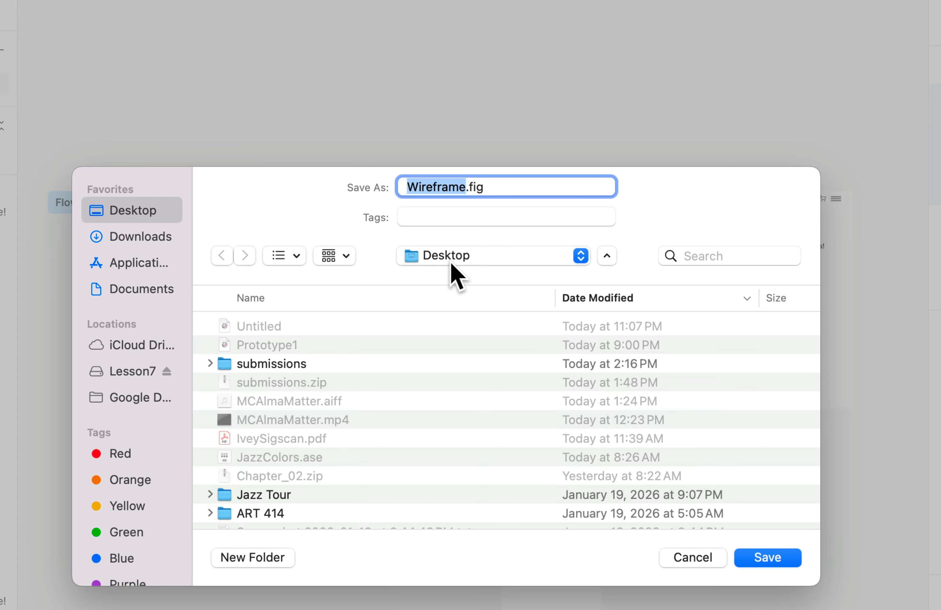
pyautogui.click(459, 186)
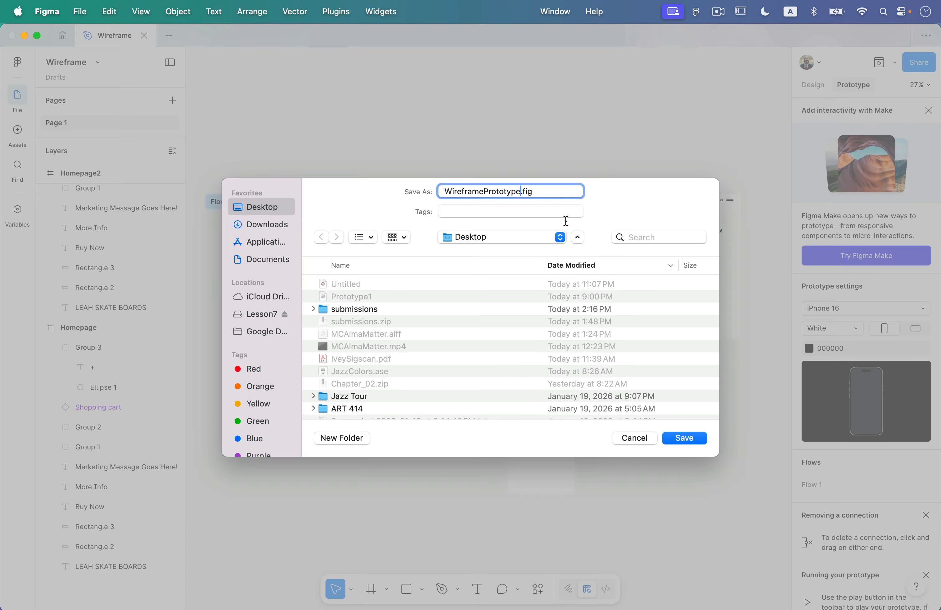
pyautogui.click(685, 439)
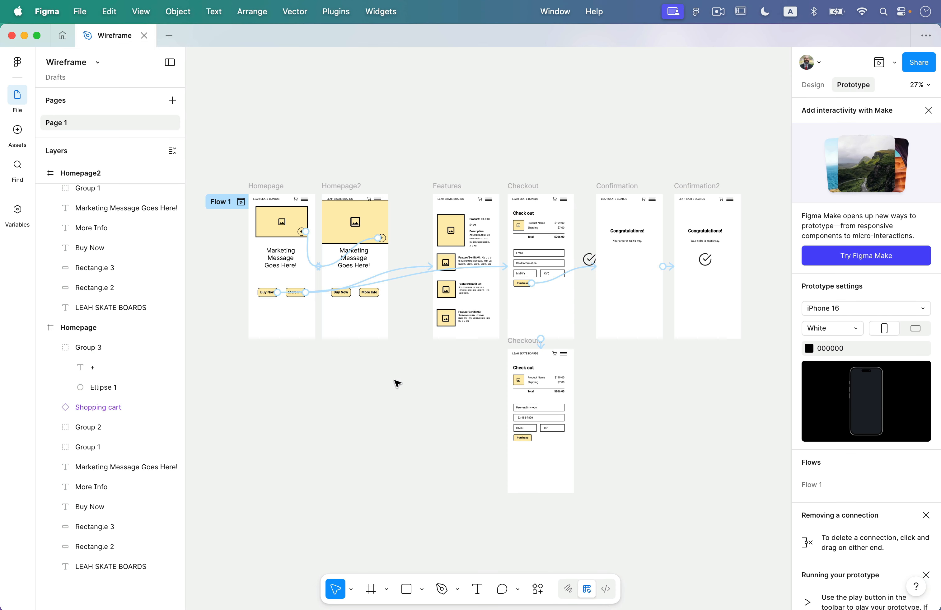
# Move WireframePrototype.fig to an open Desktop spot and double-click it to reopen it in Figma.
pyautogui.hotkey('ctrl', 'Up')
pyautogui.click(430, 288)
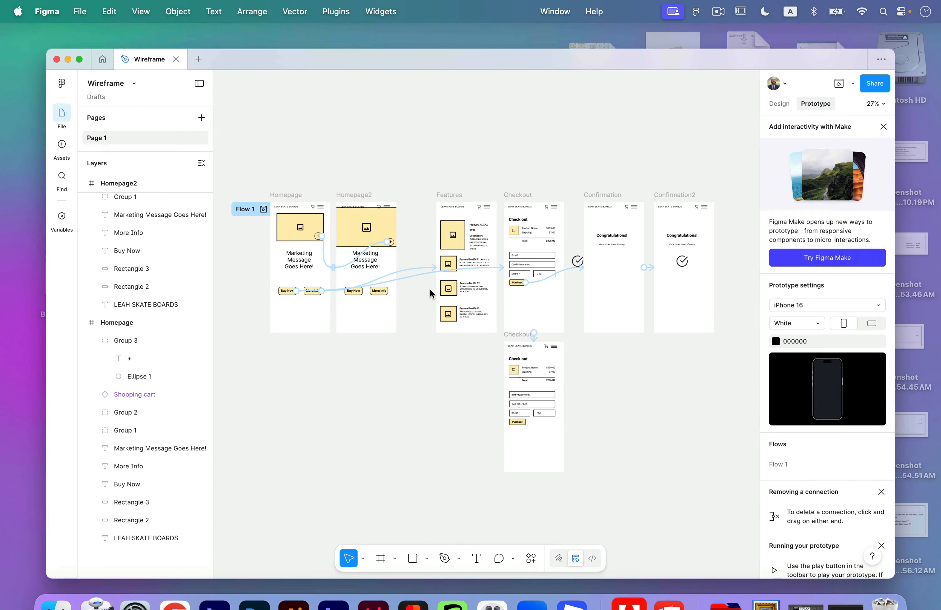
pyautogui.press('F11')
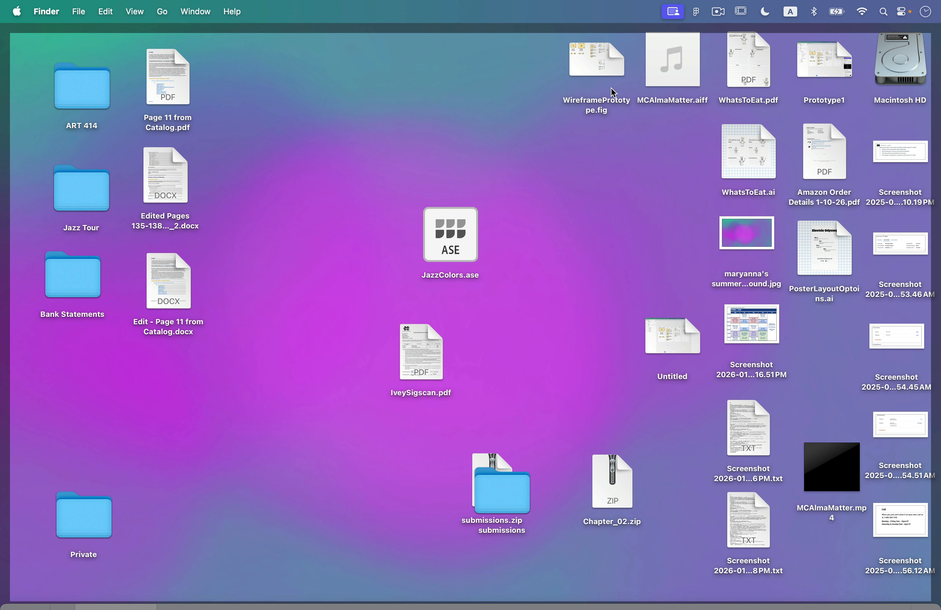
pyautogui.moveTo(612, 73); pyautogui.dragTo(493, 88)
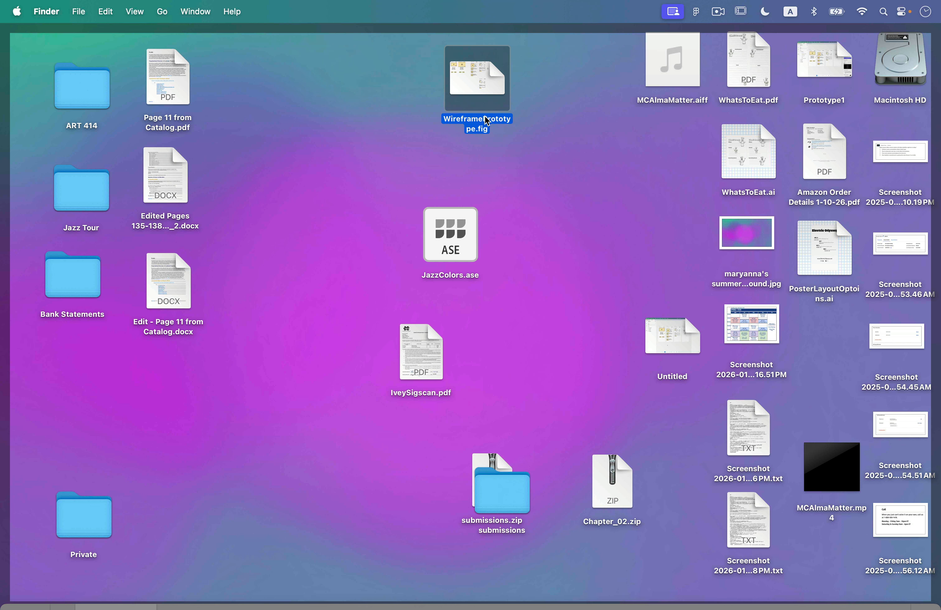
pyautogui.doubleClick(488, 120)
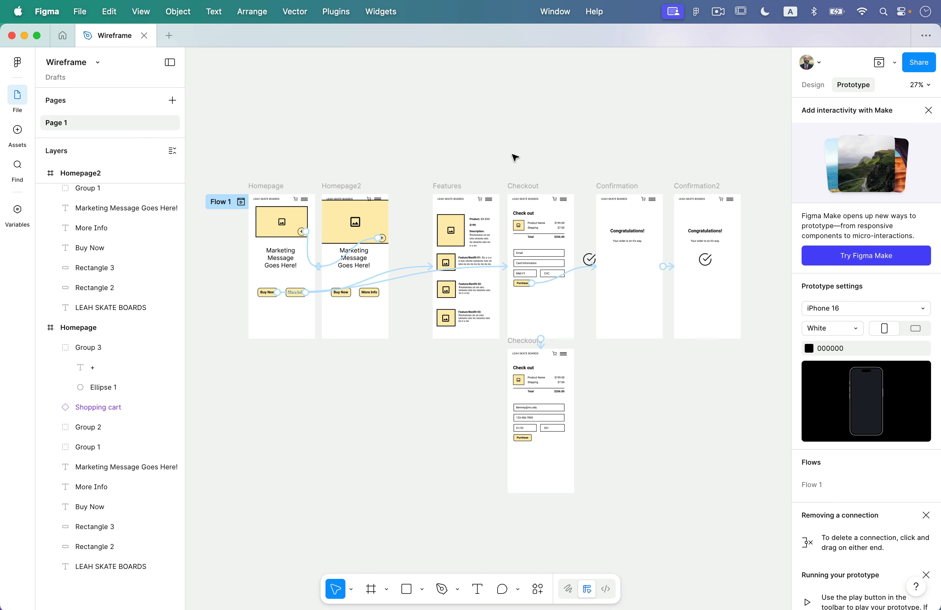
pyautogui.scroll(-5, 514, 158)
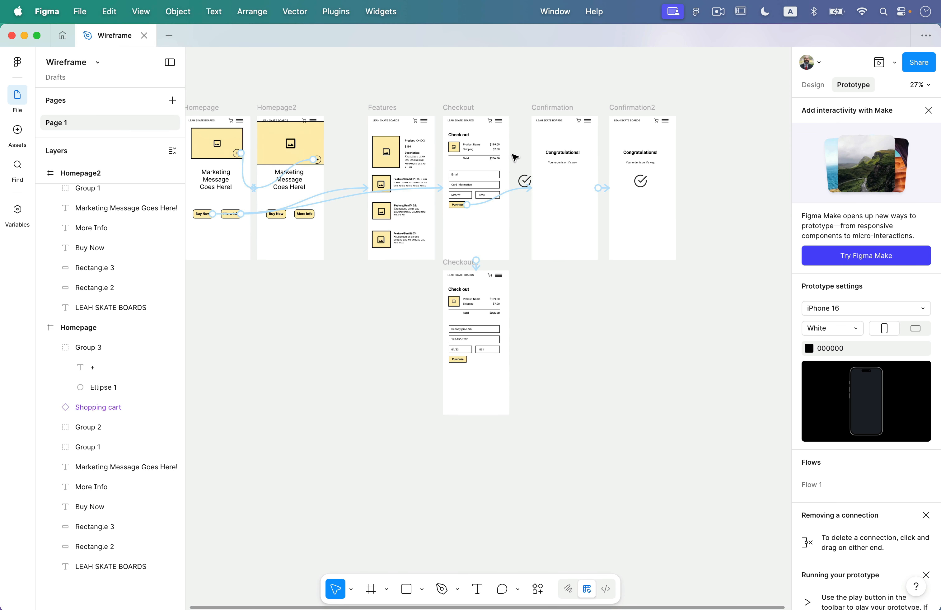